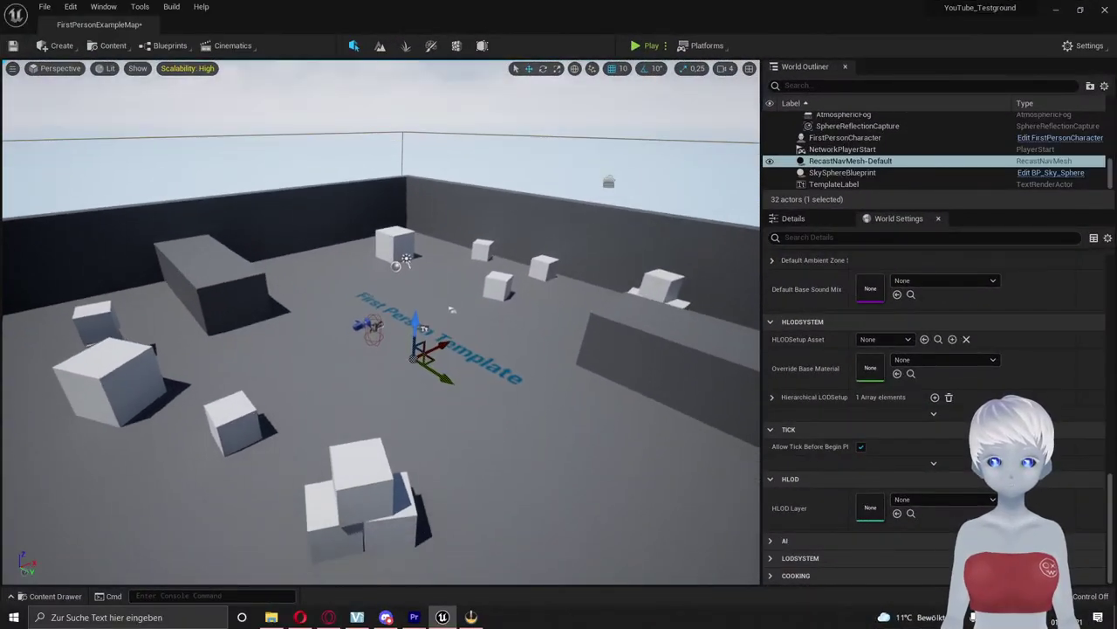
Nudge the viewport camera slightly to adjust the view of the arena
right_drag(572, 306, 573, 306)
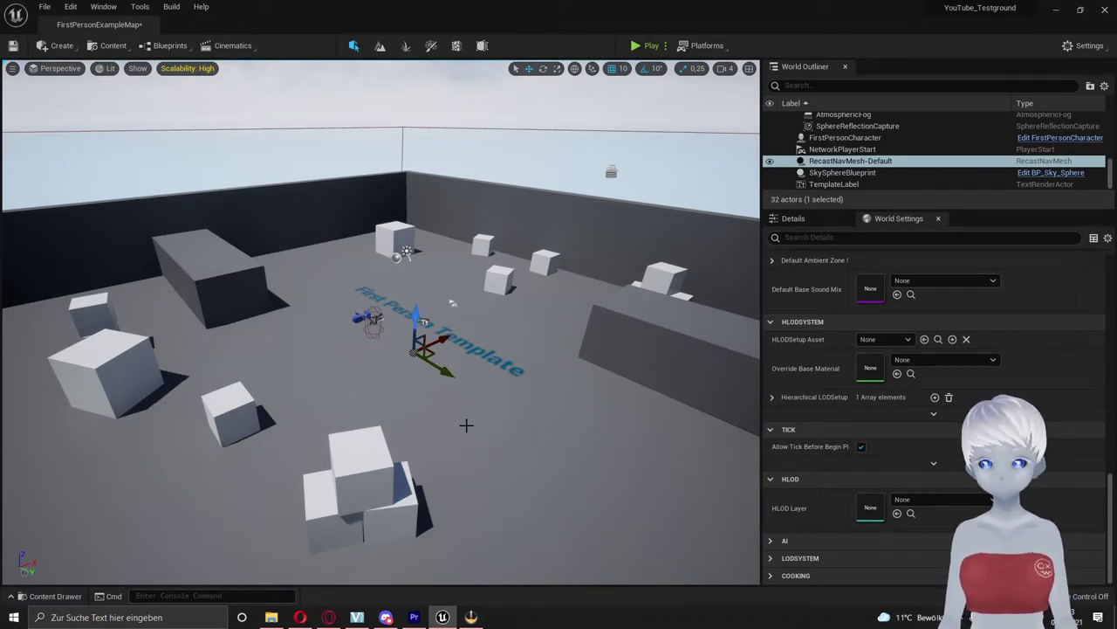
mouse_move(466, 425)
right_down()
mouse_move(466, 366)
mouse_move(466, 454)
mouse_move(466, 375)
mouse_move(455, 421)
mouse_move(401, 419)
right_up()
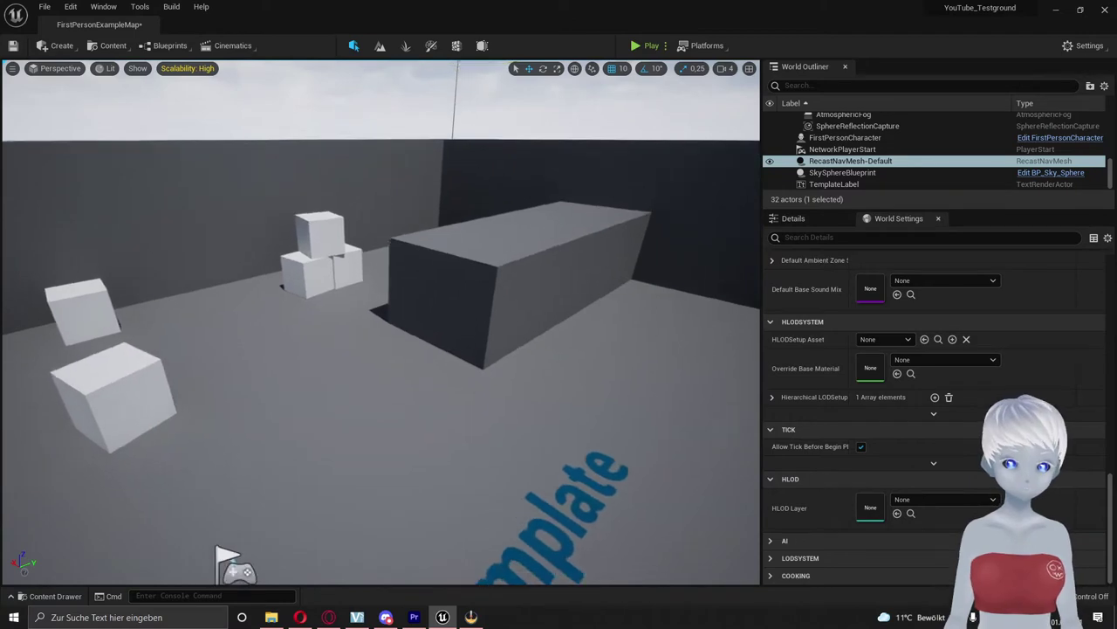
right_drag(311, 347, 311, 347)
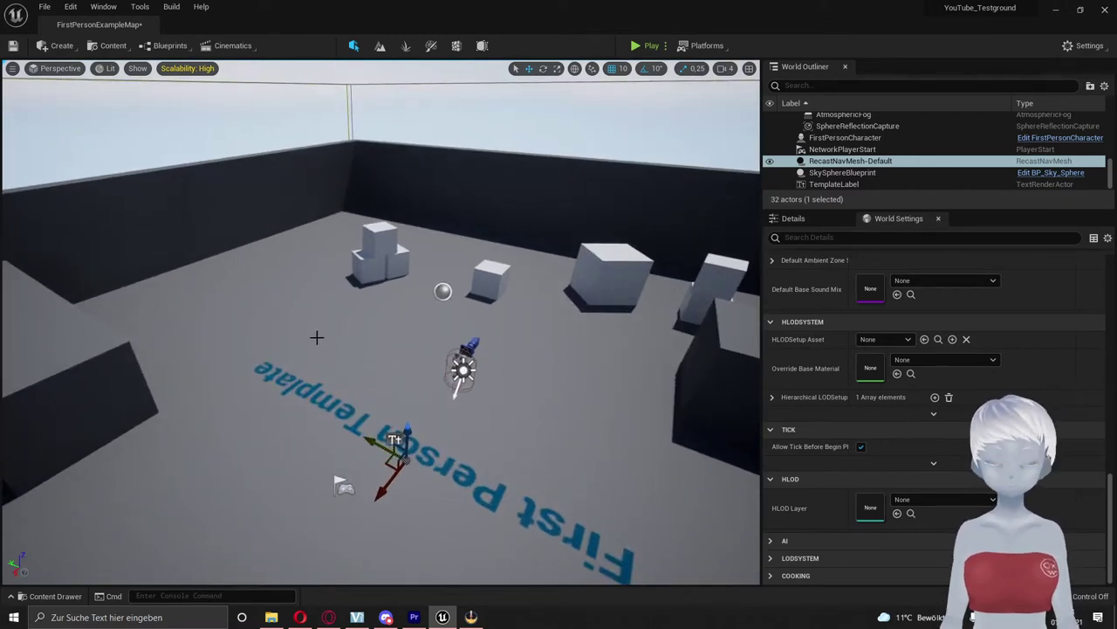
right_drag(342, 408, 342, 408)
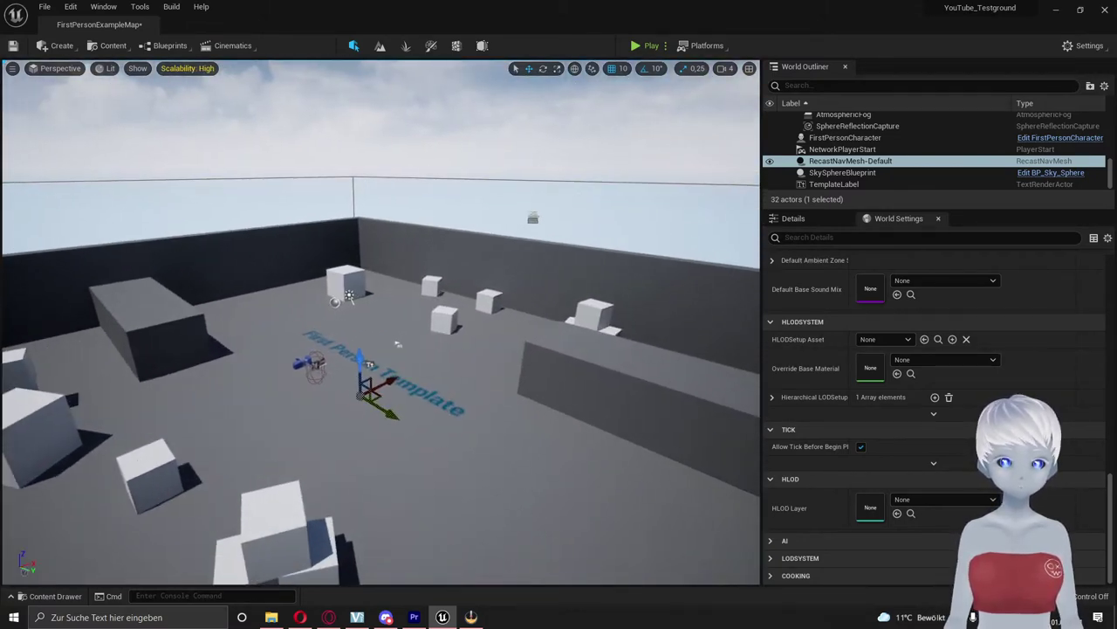
right_drag(499, 411, 499, 410)
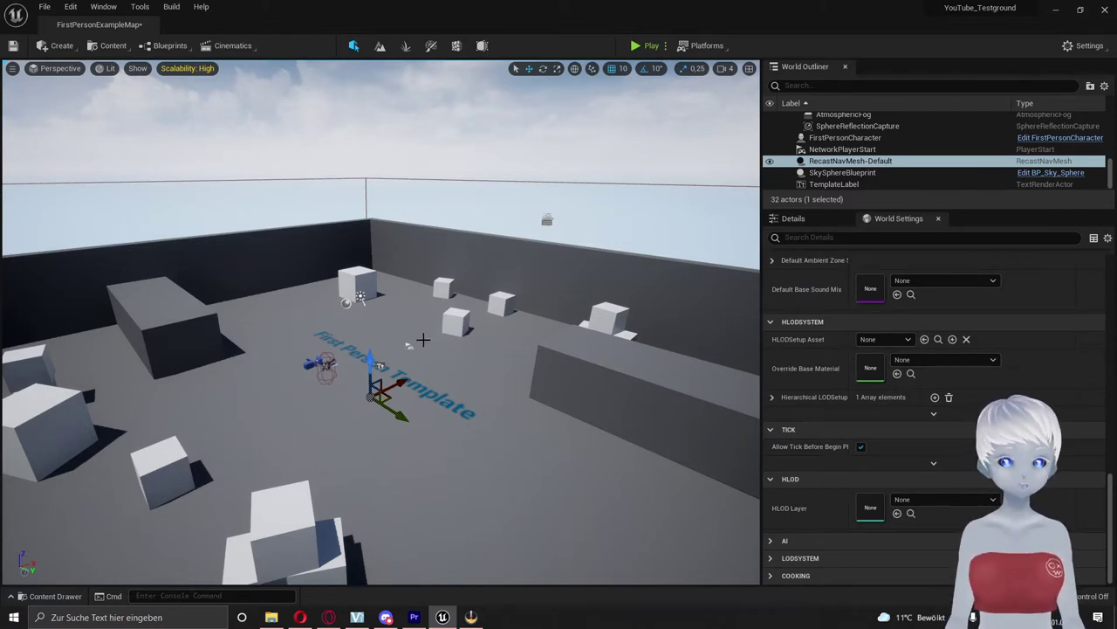
right_drag(423, 340, 489, 375)
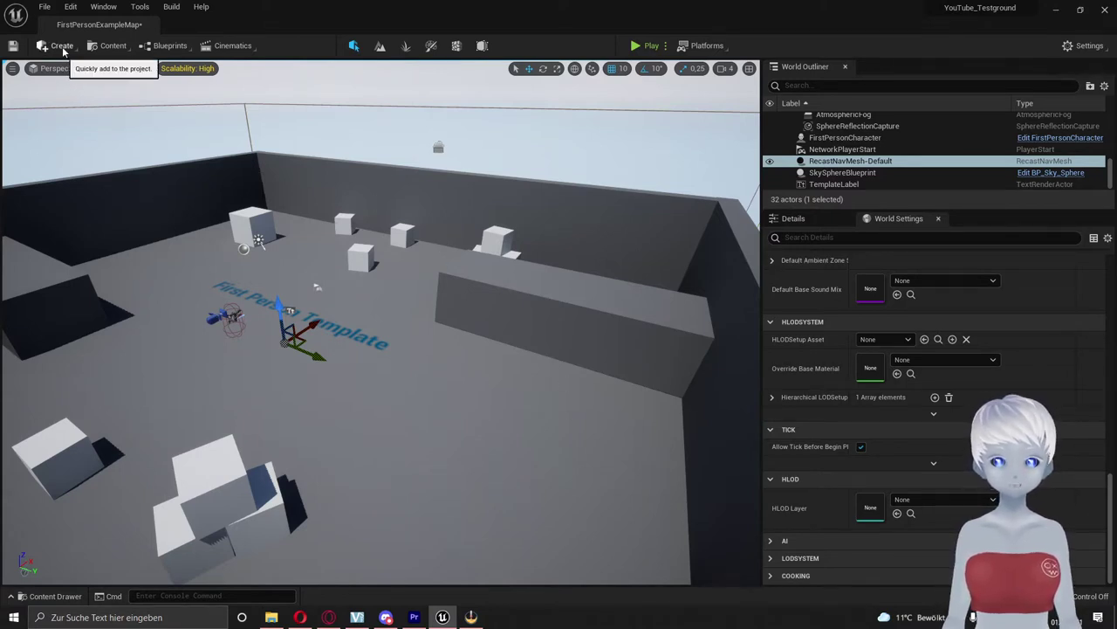
Add a Directional Light to the arena from the Create menu
click(62, 48)
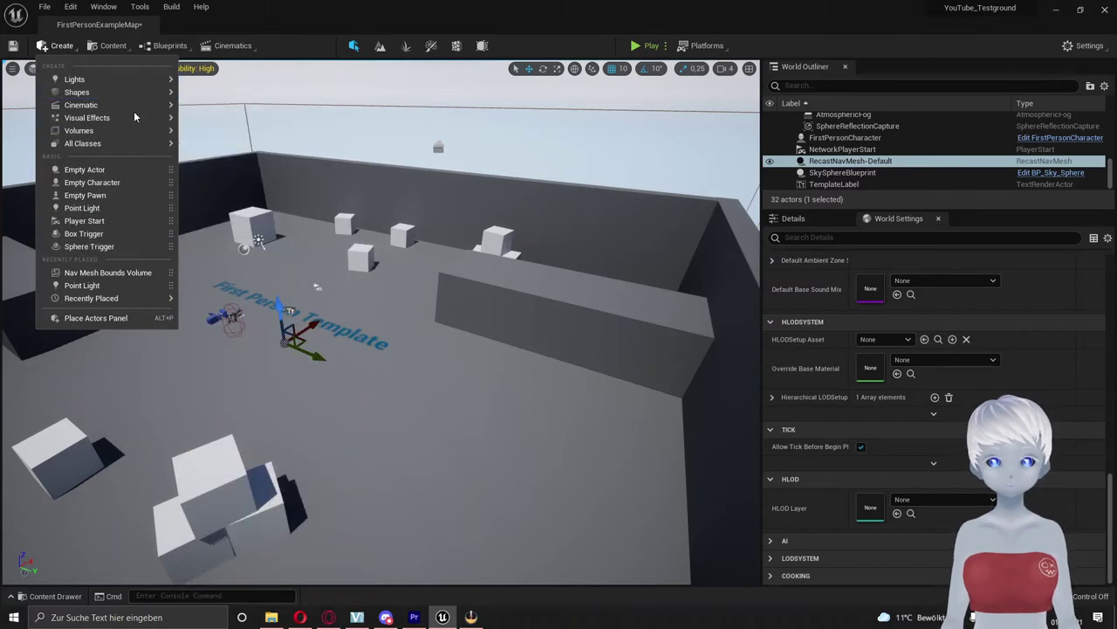
mouse_move(106, 94)
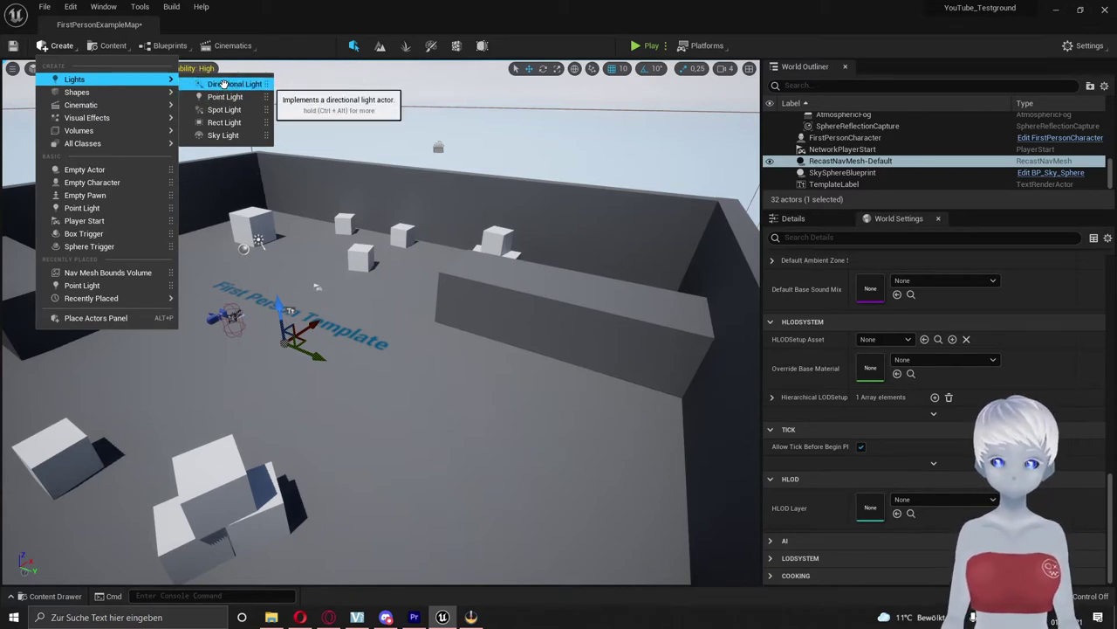
mouse_move(224, 83)
mouse_down()
mouse_move(354, 186)
mouse_move(433, 328)
mouse_up()
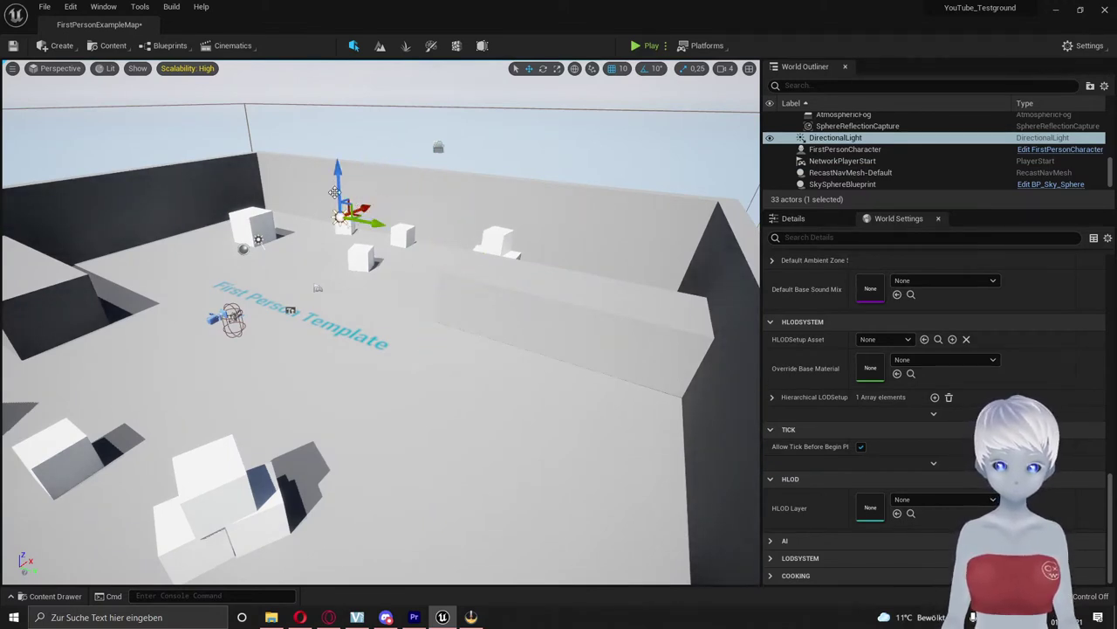
Nudge the light along X and rotate its yaw to about -110 degrees
drag(365, 213, 399, 227)
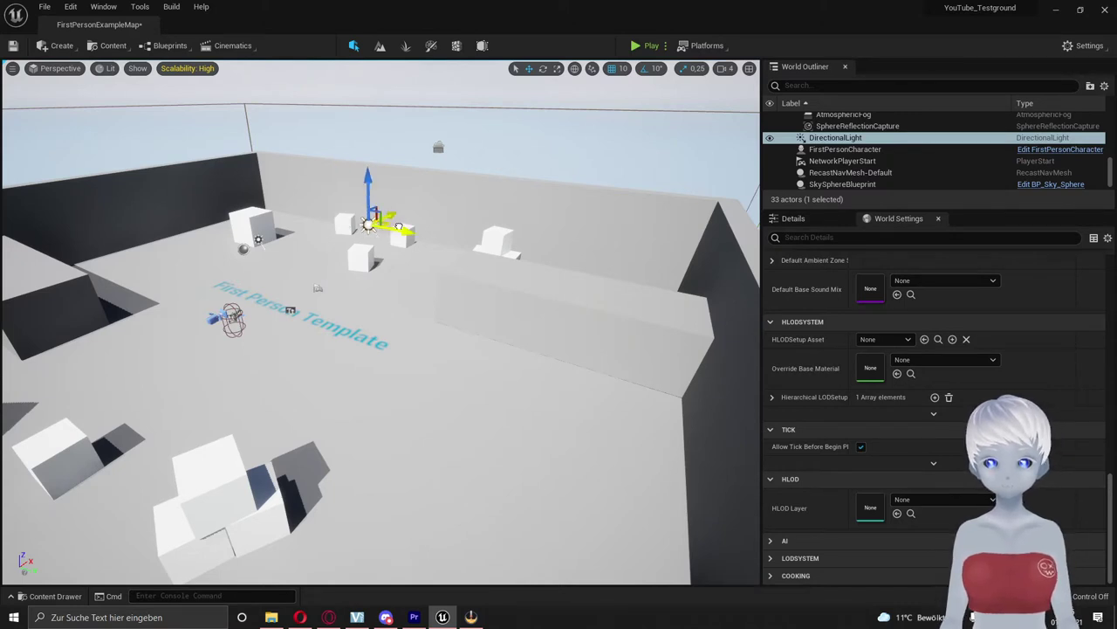
key(e)
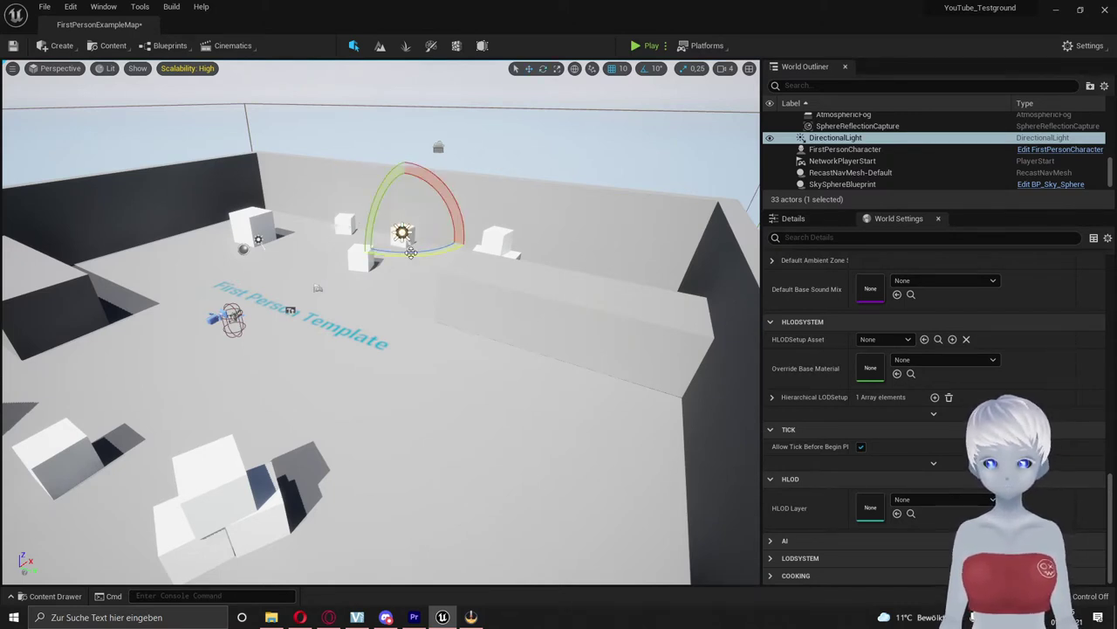
drag(412, 252, 367, 253)
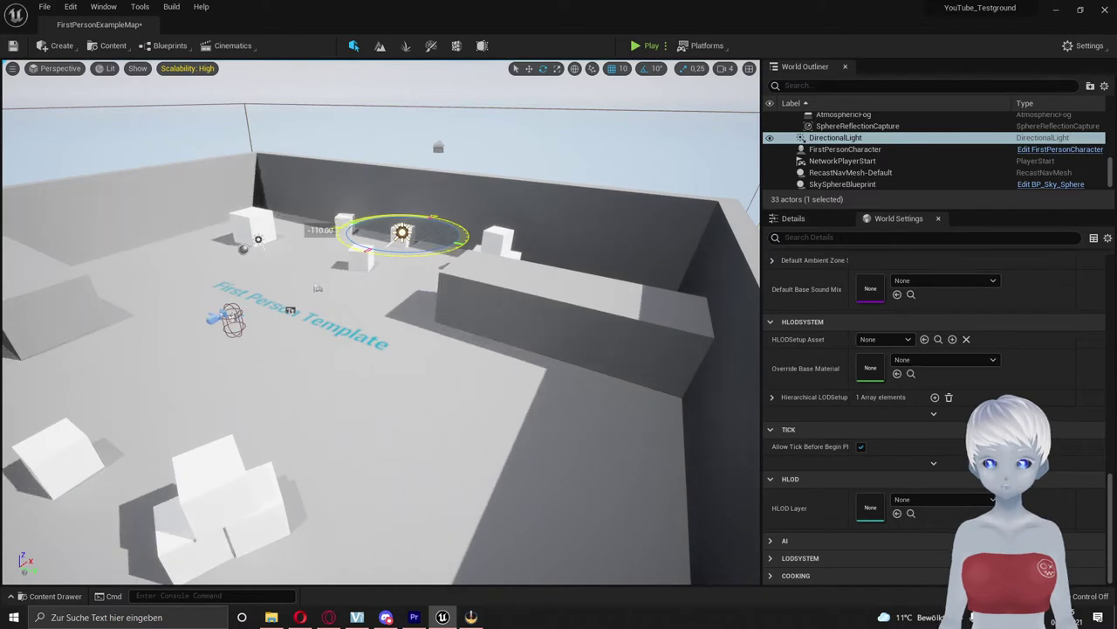
key(w)
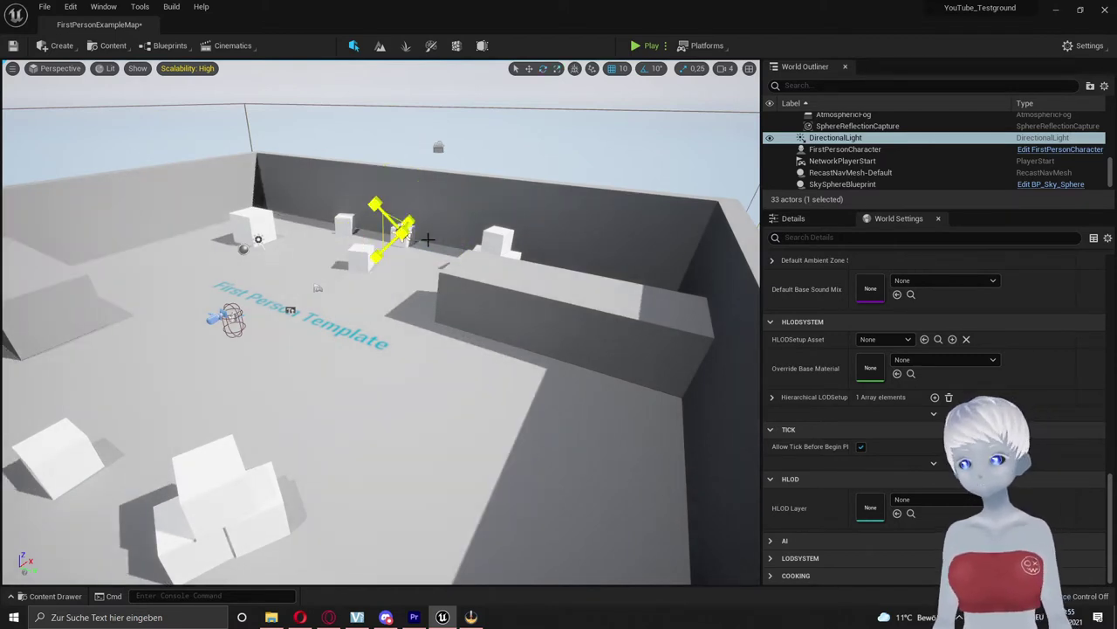
scroll(829, 306, up, 2)
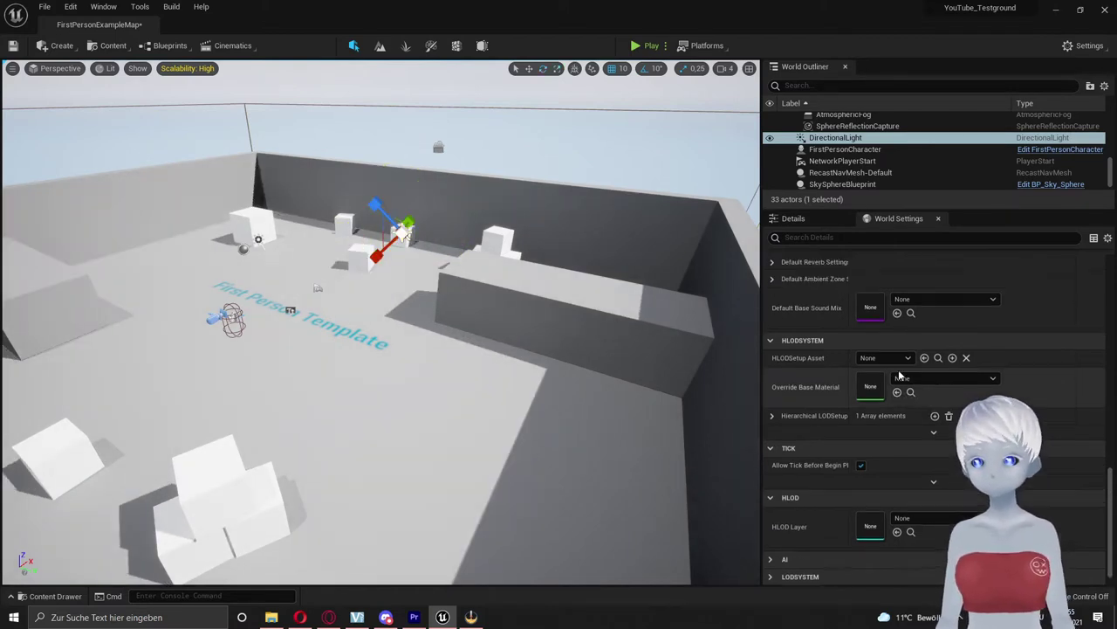
Set the DirectionalLight's intensity to 3 lux
click(803, 226)
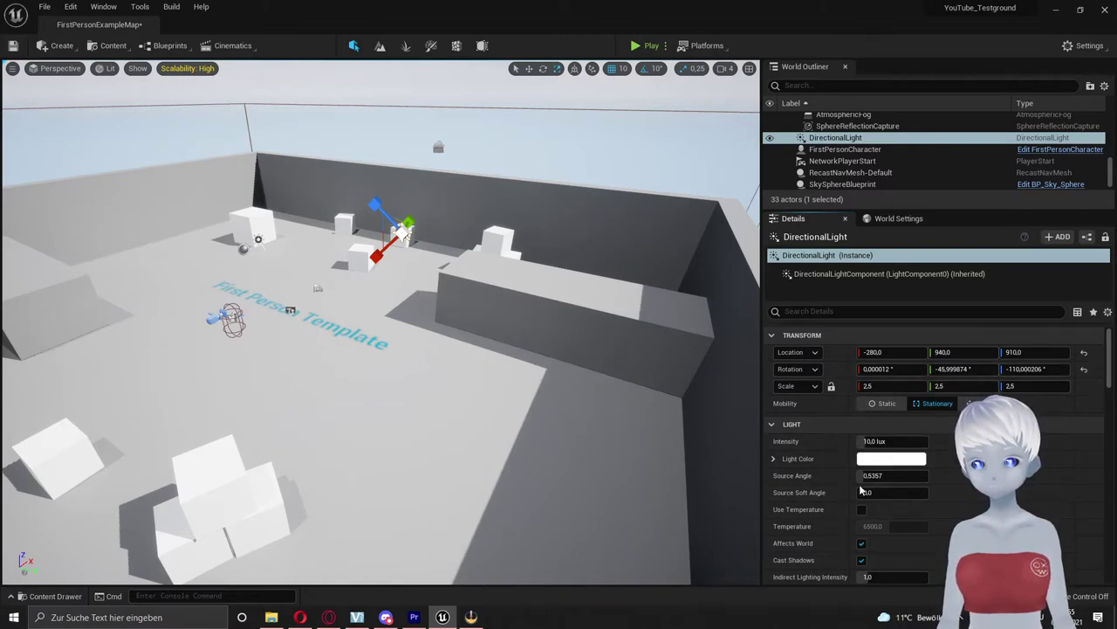
click(905, 443)
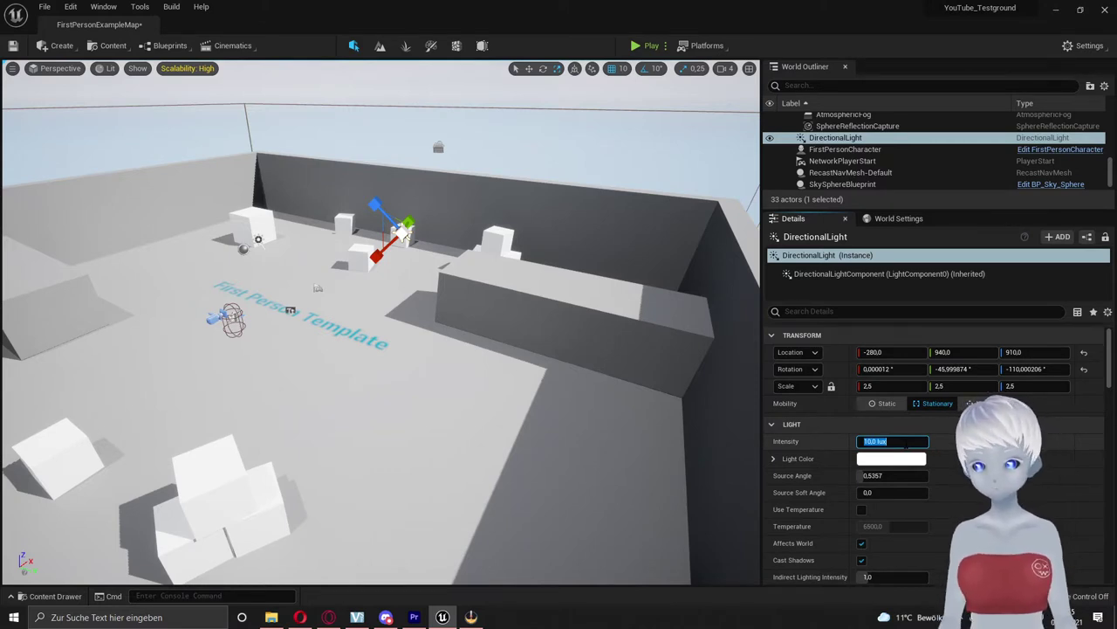
text(3)
key(Return)
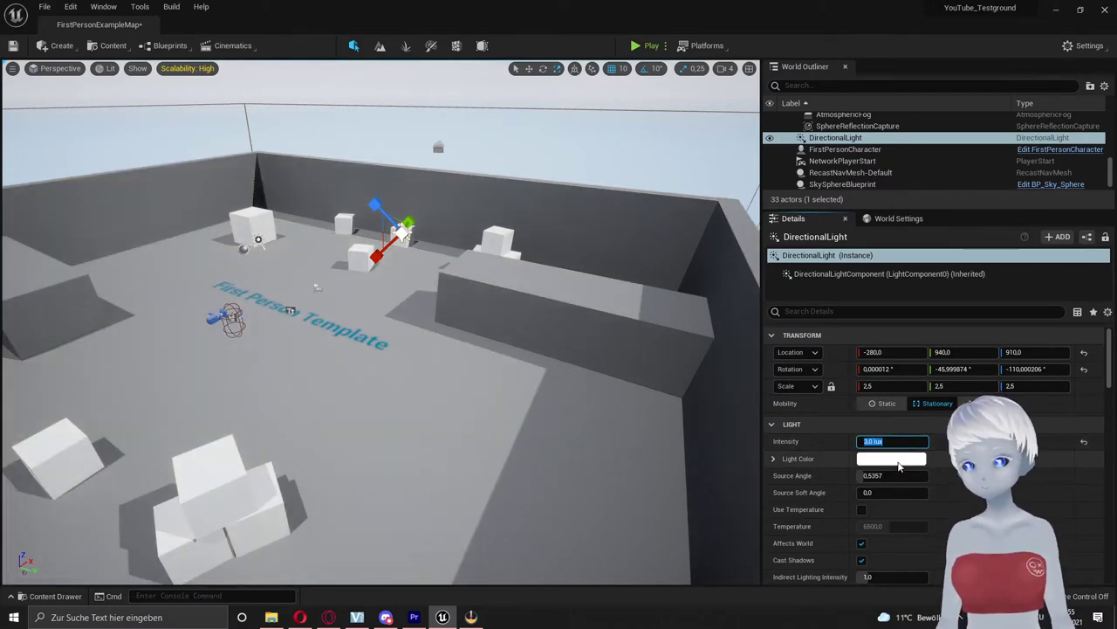
Tint the light a warm light orange, then delete it from the level
click(899, 461)
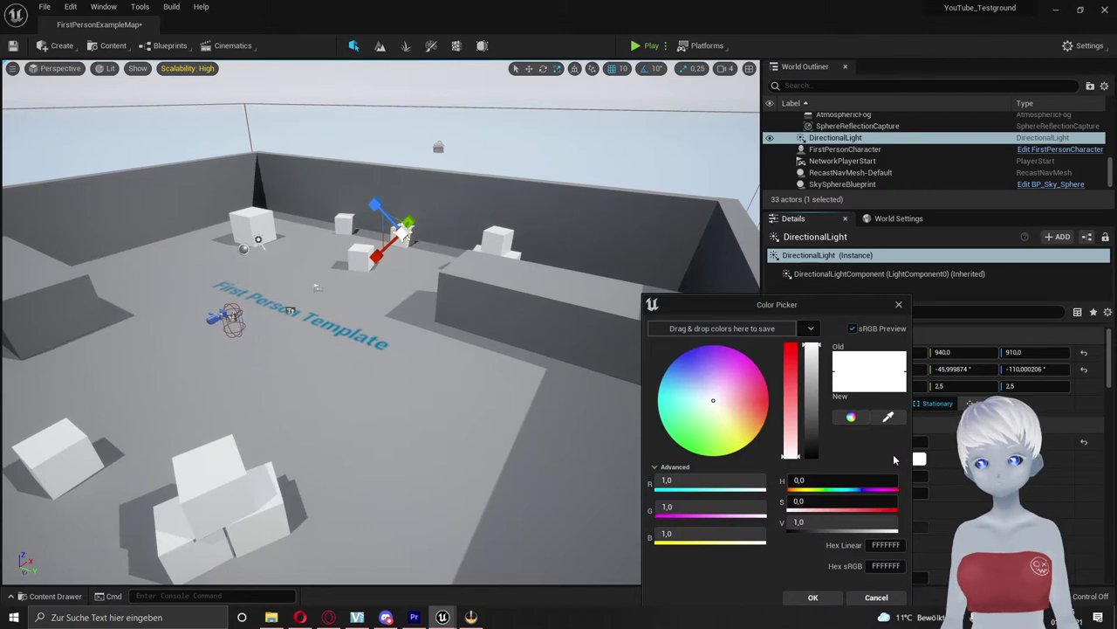
click(729, 435)
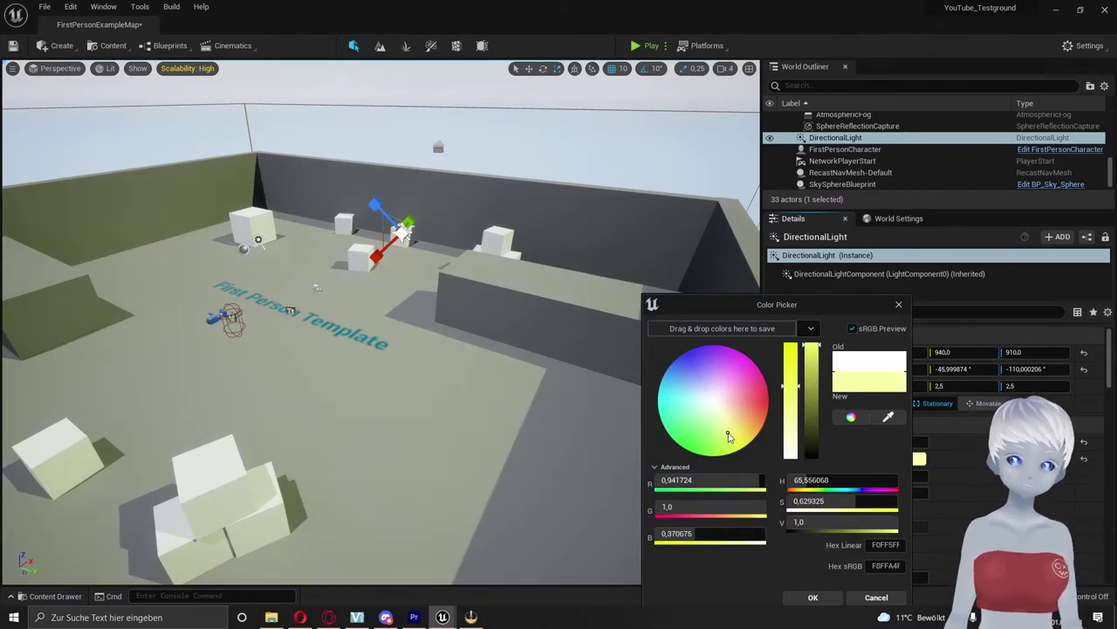
click(740, 358)
click(683, 373)
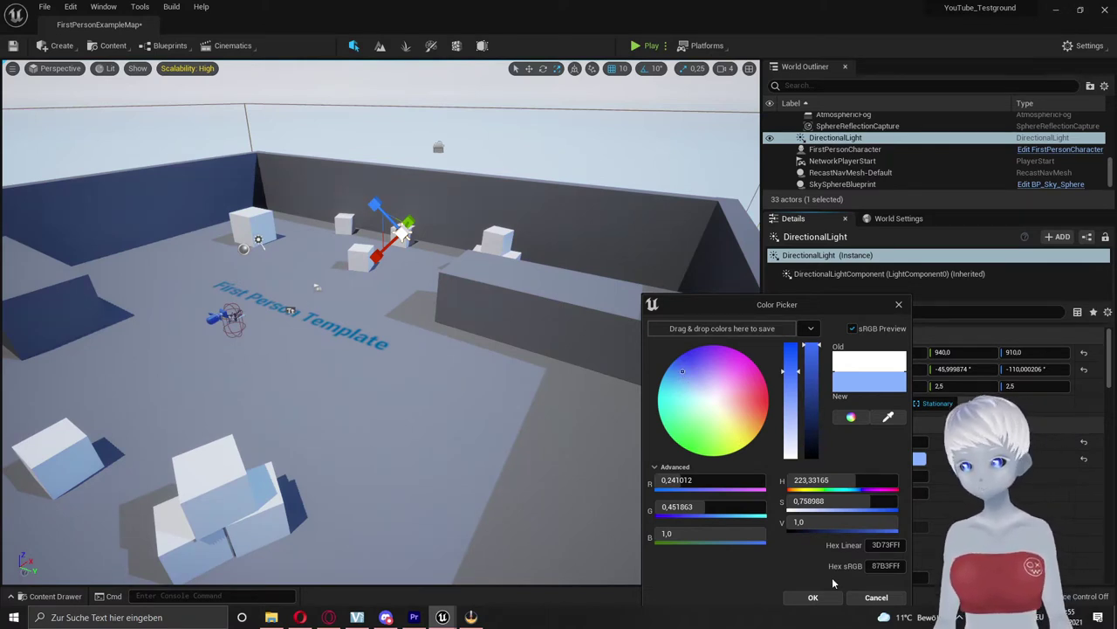
drag(739, 404, 737, 420)
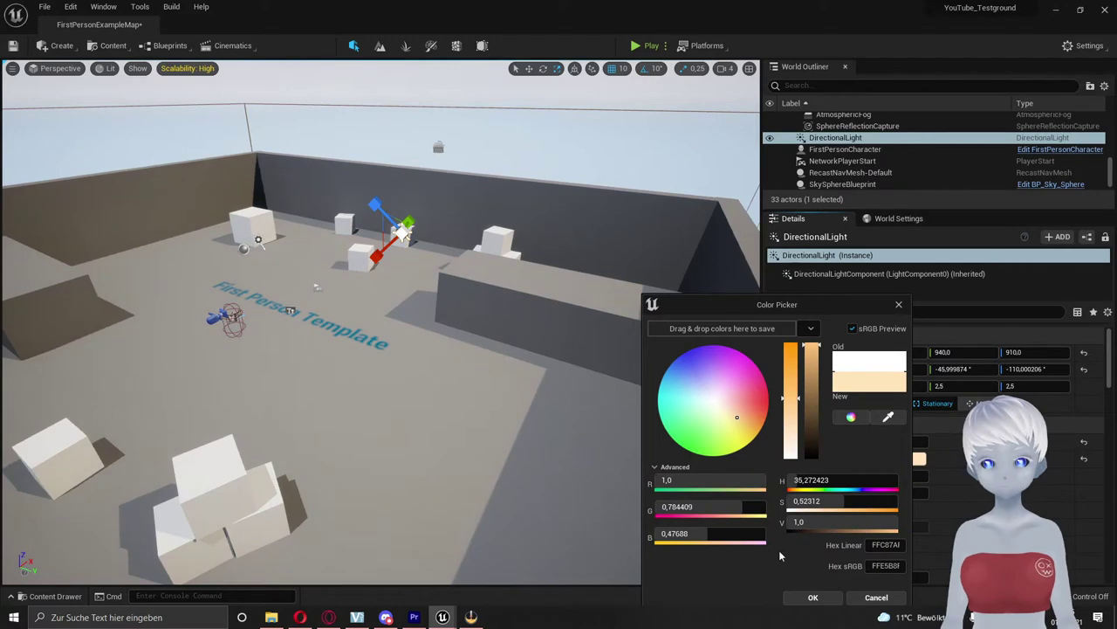
click(810, 598)
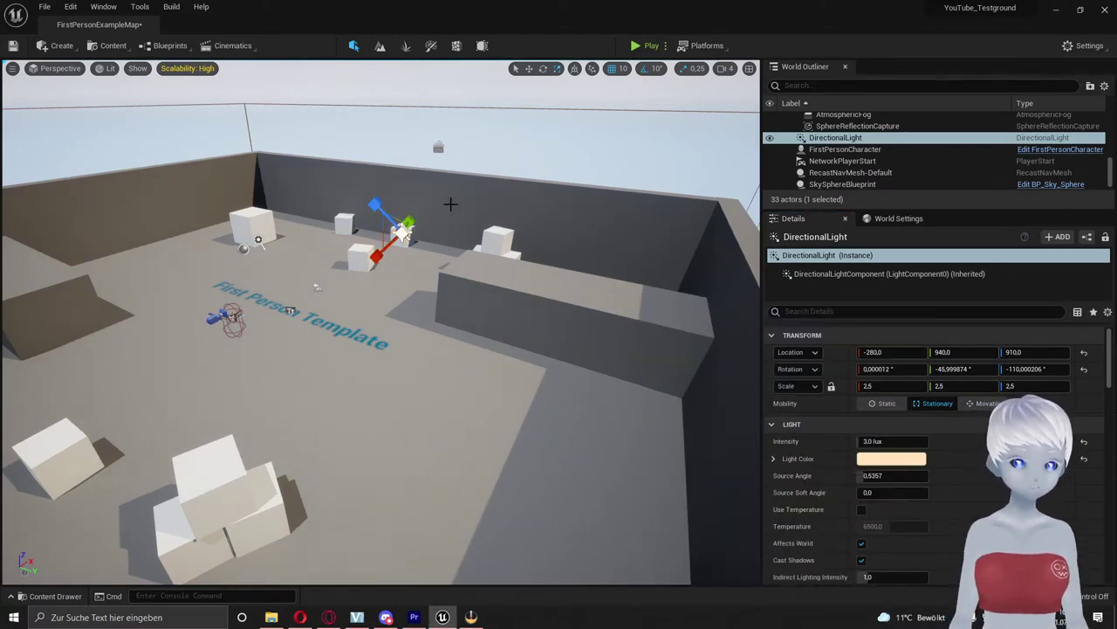
key(Delete)
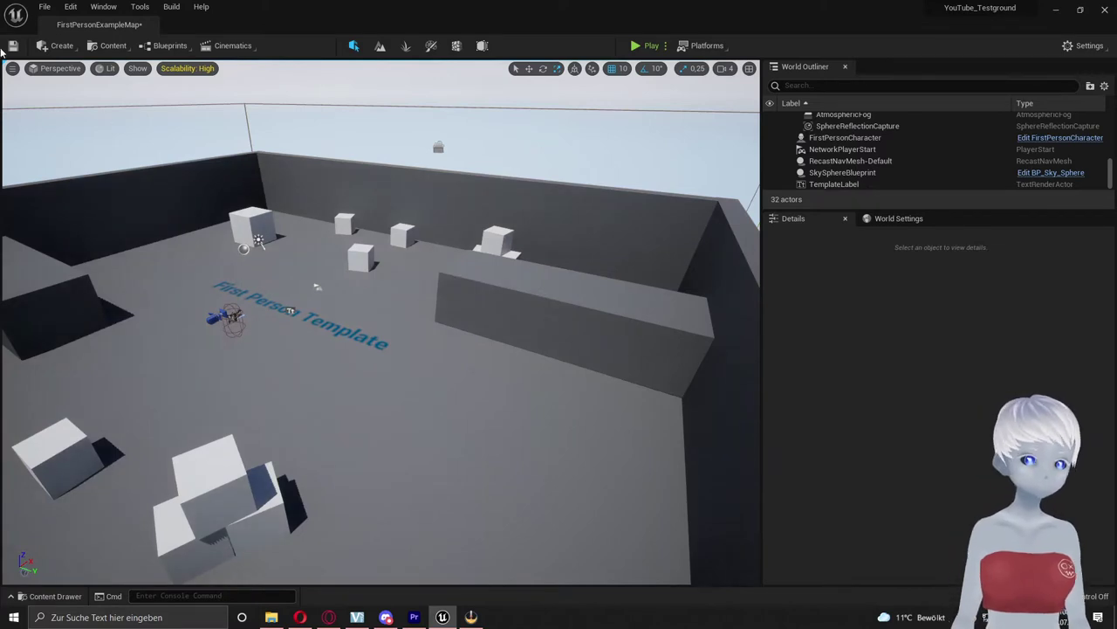
Place a cube and a cone in the arena from the shapes menu
click(50, 49)
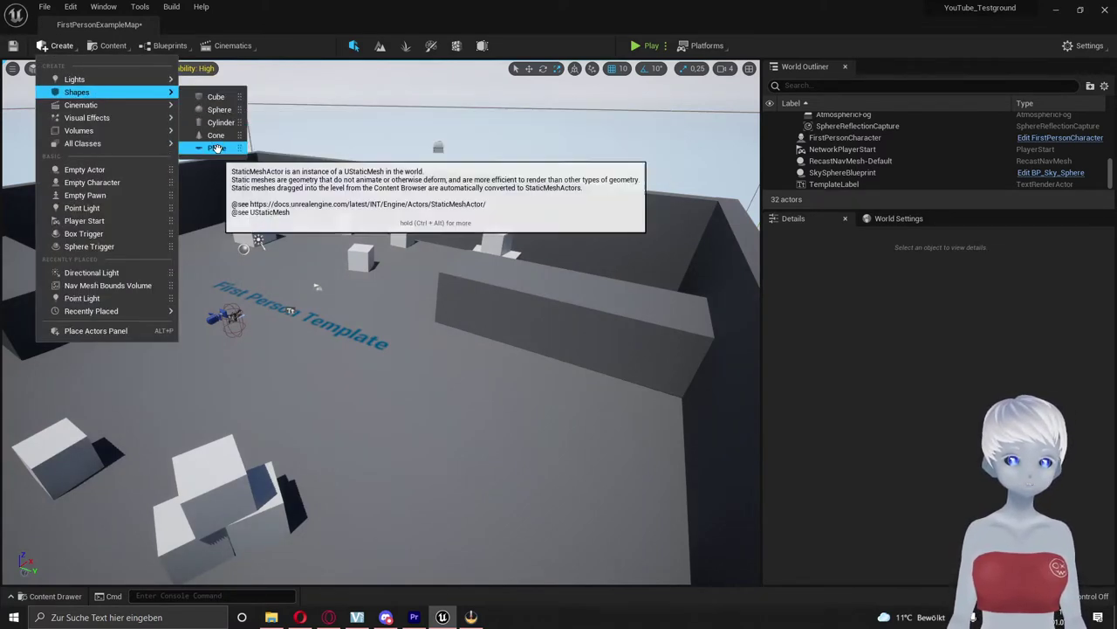
drag(219, 98, 400, 391)
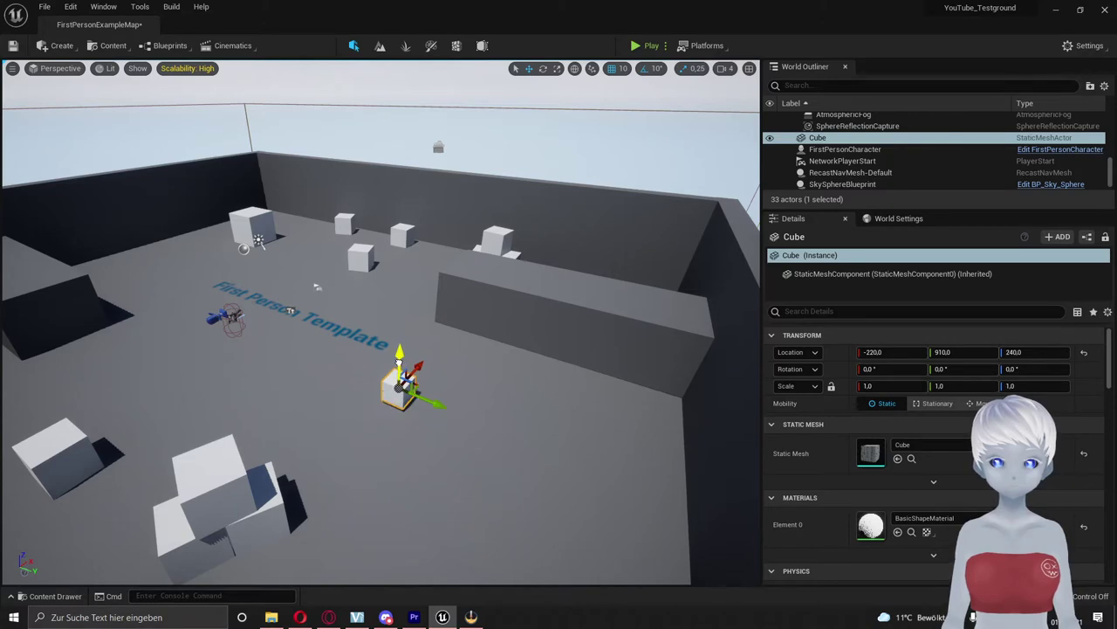
click(42, 49)
mouse_move(82, 80)
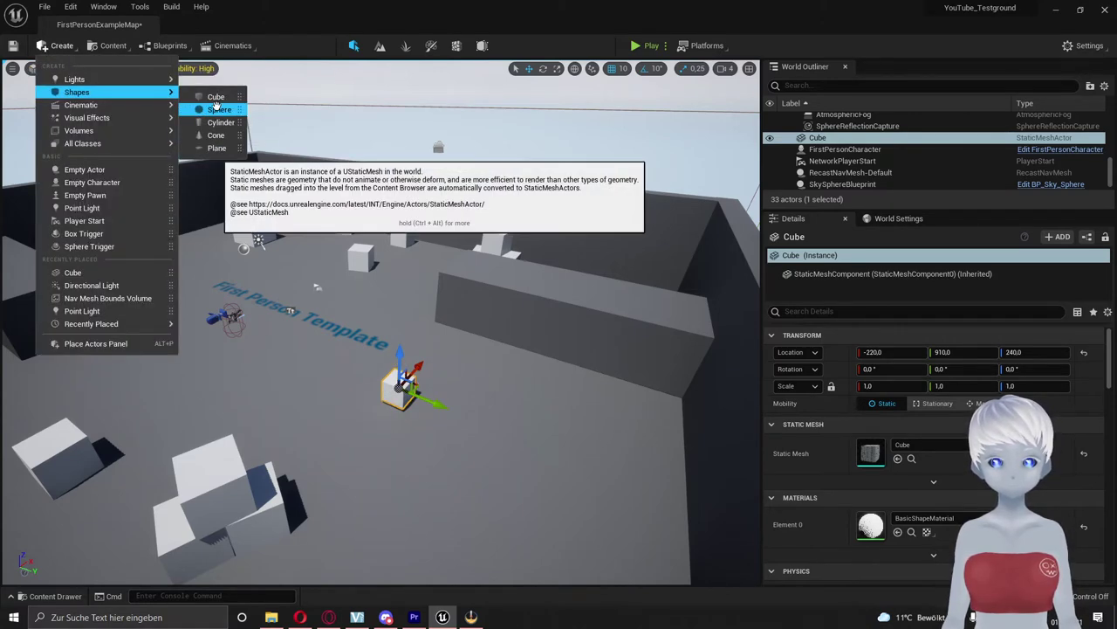
drag(215, 135, 471, 385)
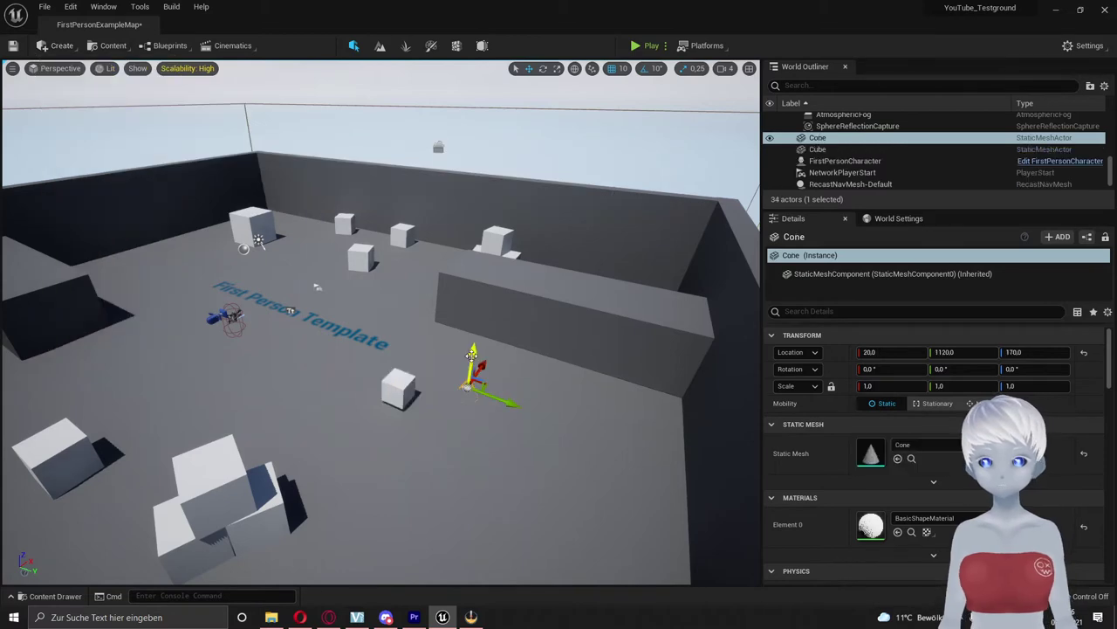
Raise the cone to Z 280 and lower the cube to Z 220
mouse_move(380, 323)
right_down()
mouse_move(381, 288)
mouse_move(378, 431)
right_up()
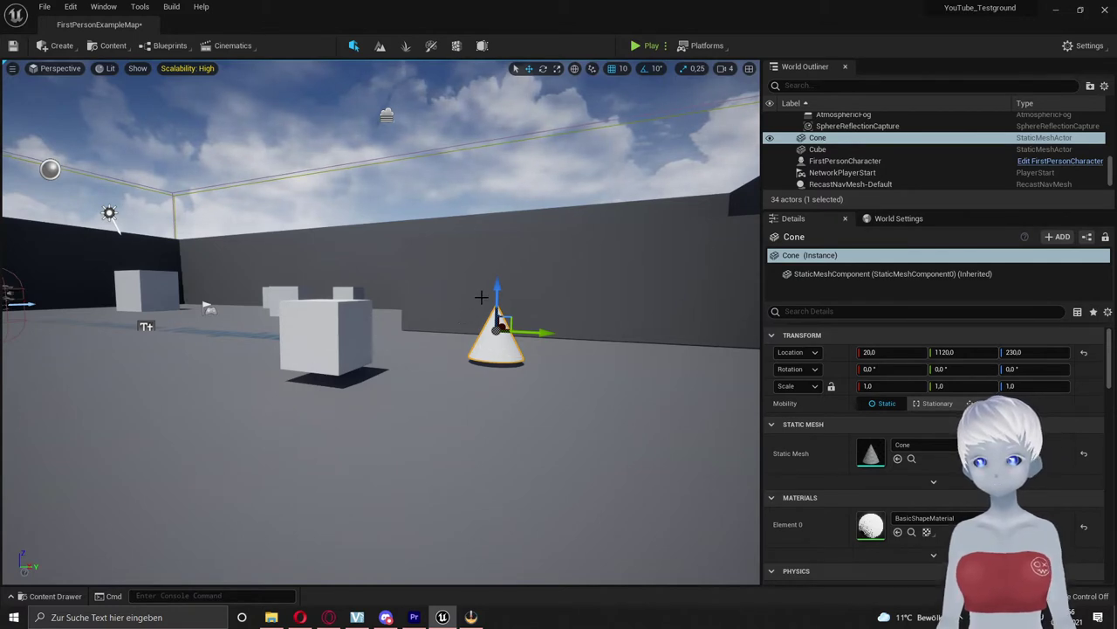
drag(493, 294, 504, 252)
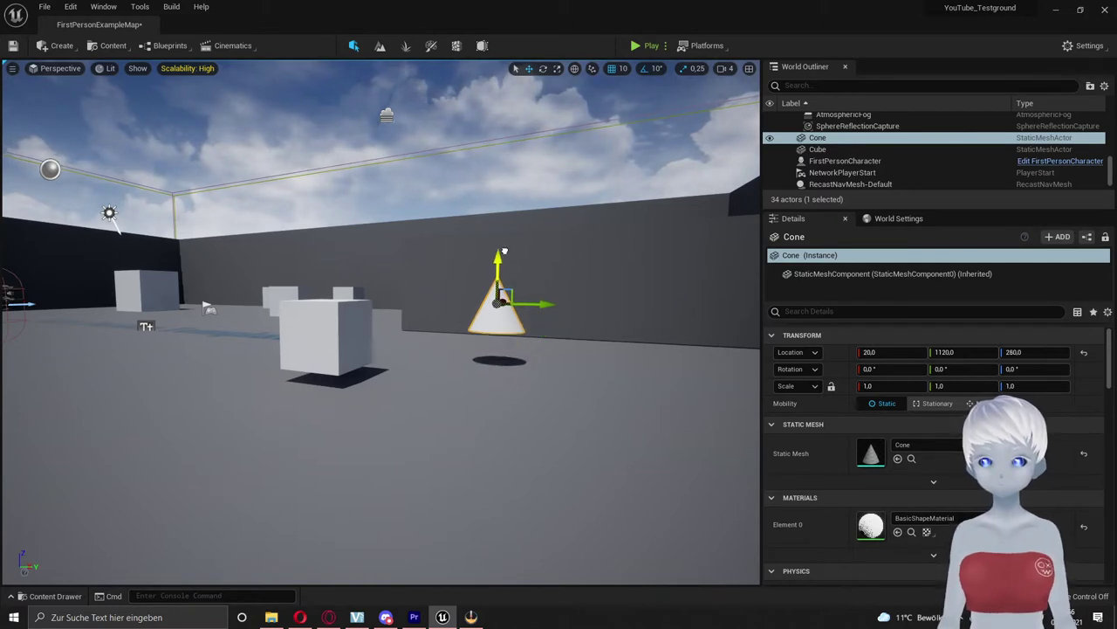
click(367, 316)
mouse_move(380, 349)
right_down()
mouse_move(381, 331)
mouse_move(446, 338)
right_up()
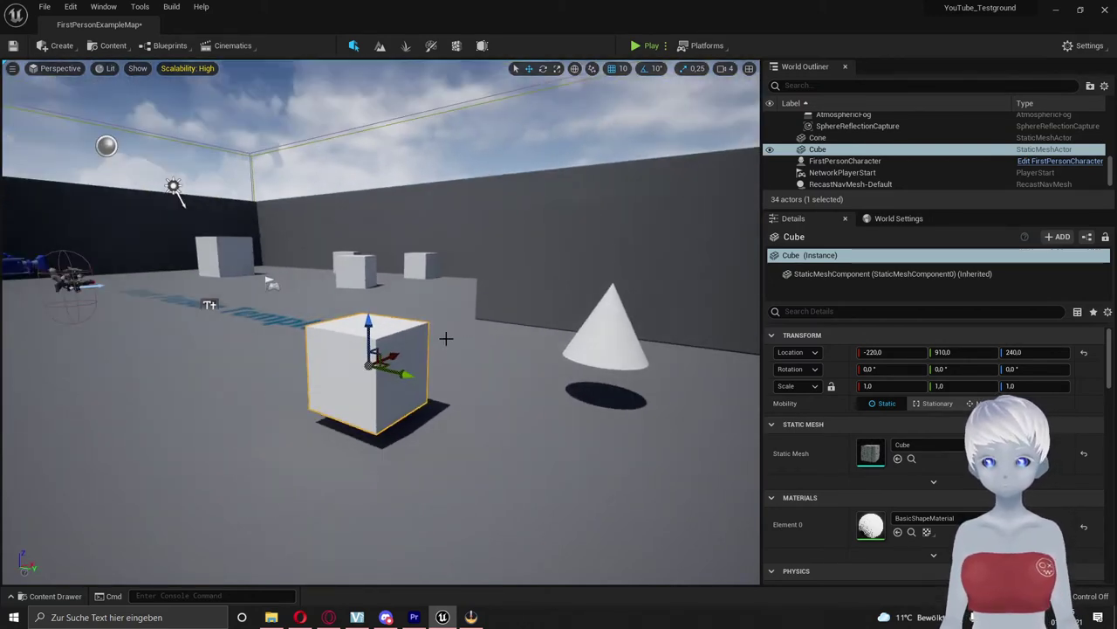
mouse_move(369, 322)
mouse_down()
mouse_move(377, 343)
mouse_move(362, 155)
mouse_up()
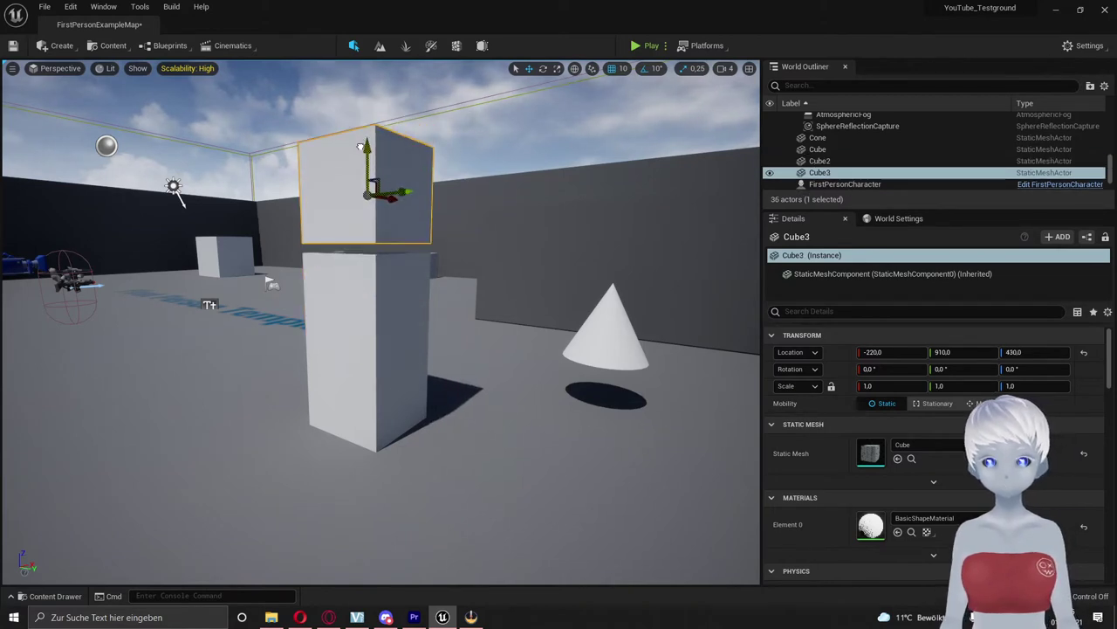
Select the cone and move it up and over the cube pillar
click(609, 318)
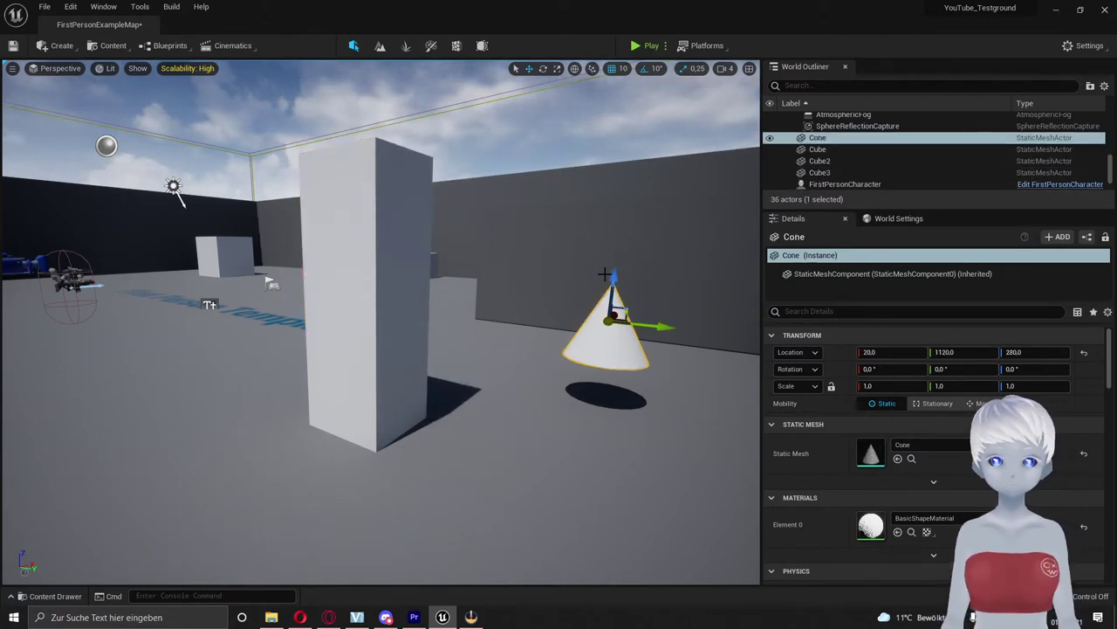
scroll(604, 317, up, 2)
scroll(593, 320, up, 5)
scroll(592, 321, down, 4)
scroll(590, 349, down, 4)
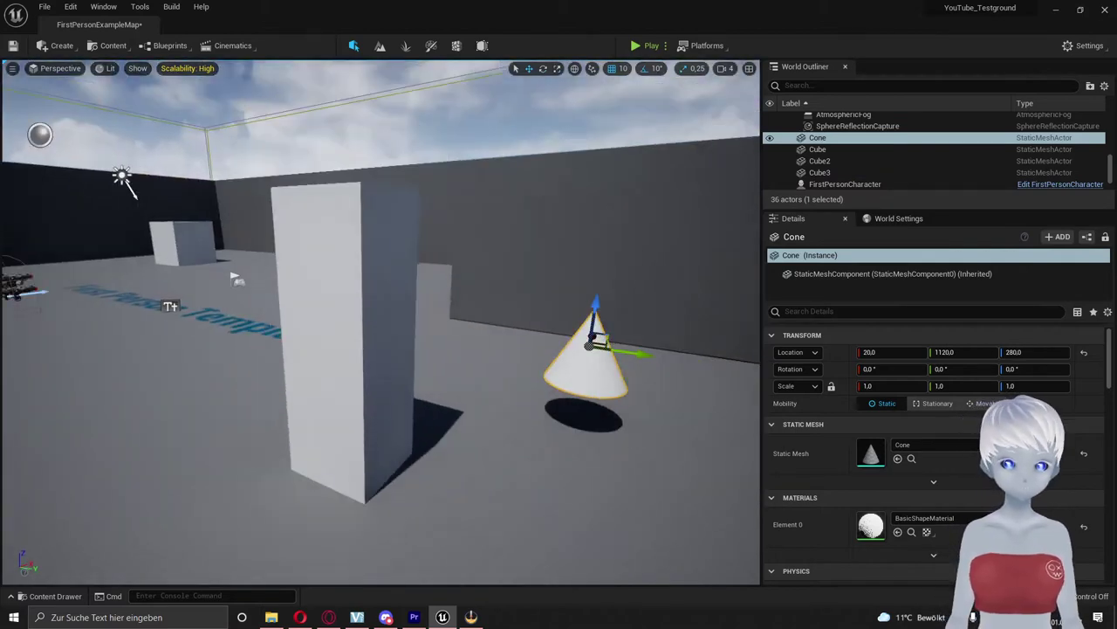
drag(546, 294, 499, 146)
mouse_move(563, 178)
mouse_down()
mouse_move(447, 150)
mouse_move(383, 226)
mouse_move(611, 210)
mouse_move(356, 66)
mouse_move(522, 361)
mouse_move(545, 371)
mouse_move(502, 377)
mouse_move(529, 366)
mouse_move(524, 261)
mouse_up()
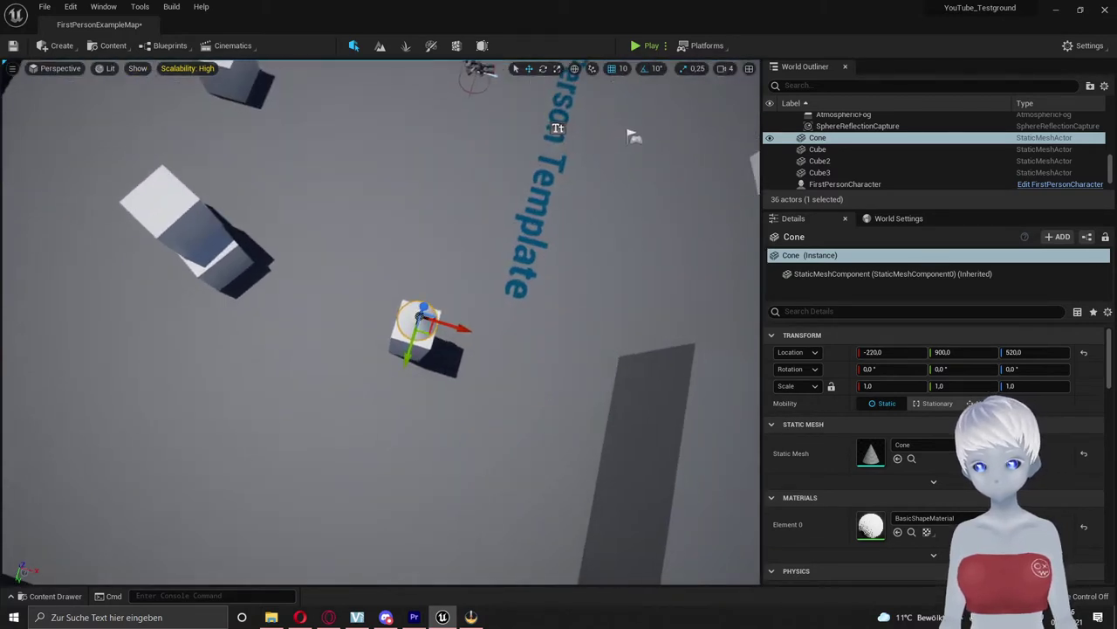
mouse_move(422, 316)
alt+mouse_down()
mouse_move(434, 343)
mouse_move(406, 380)
alt+mouse_up()
mouse_move(460, 347)
alt+mouse_down()
mouse_move(437, 437)
mouse_move(458, 436)
alt+mouse_up()
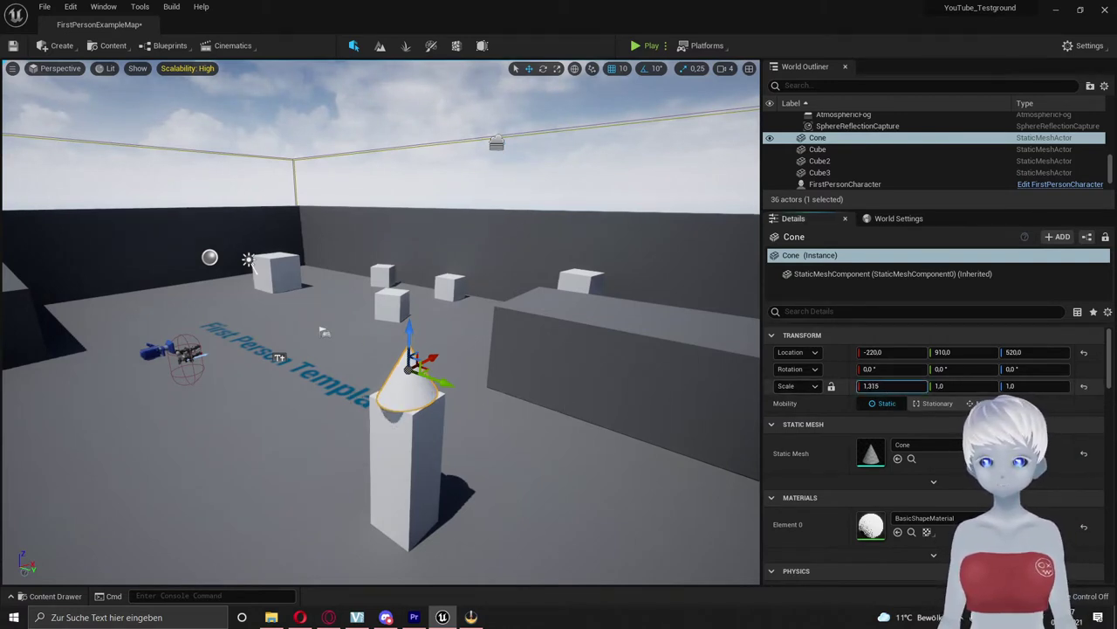
Scale the cone to 1.75, 1.75, 2.25 and seat it on the pillar at Z 580
key(ctrl+z)
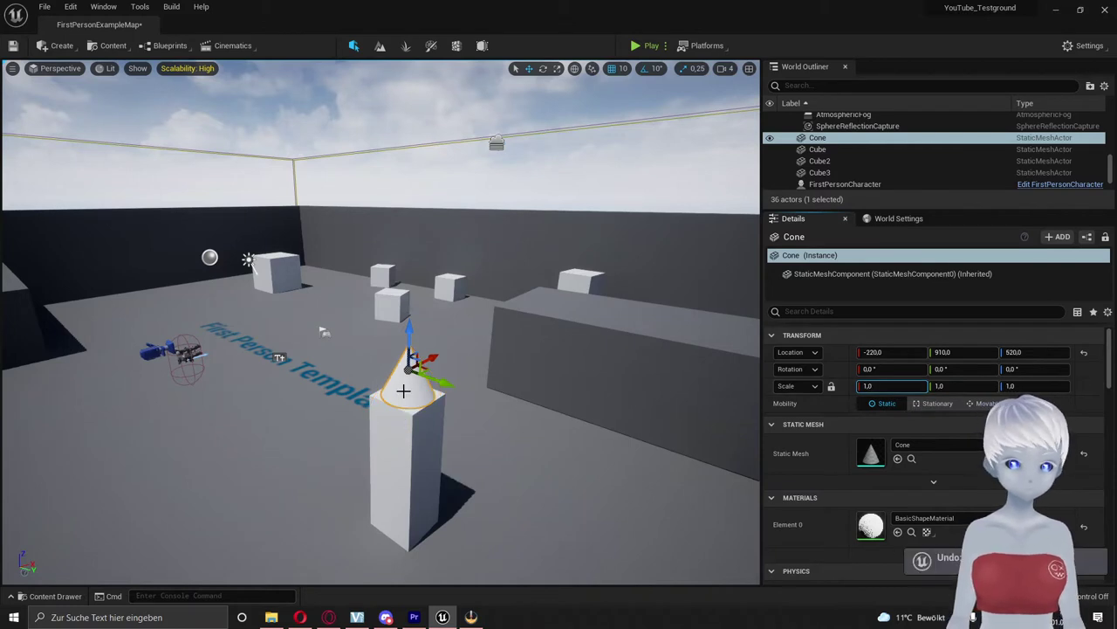
key(r)
mouse_move(406, 377)
mouse_down()
mouse_move(409, 366)
mouse_move(441, 382)
mouse_up()
key(ctrl+z)
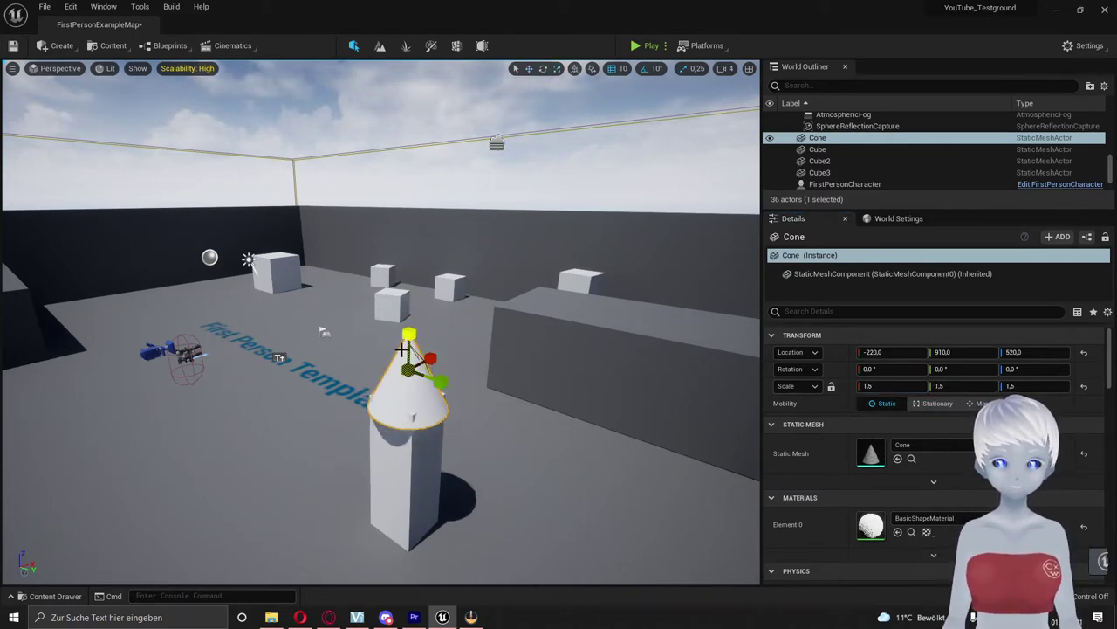
drag(408, 340, 409, 334)
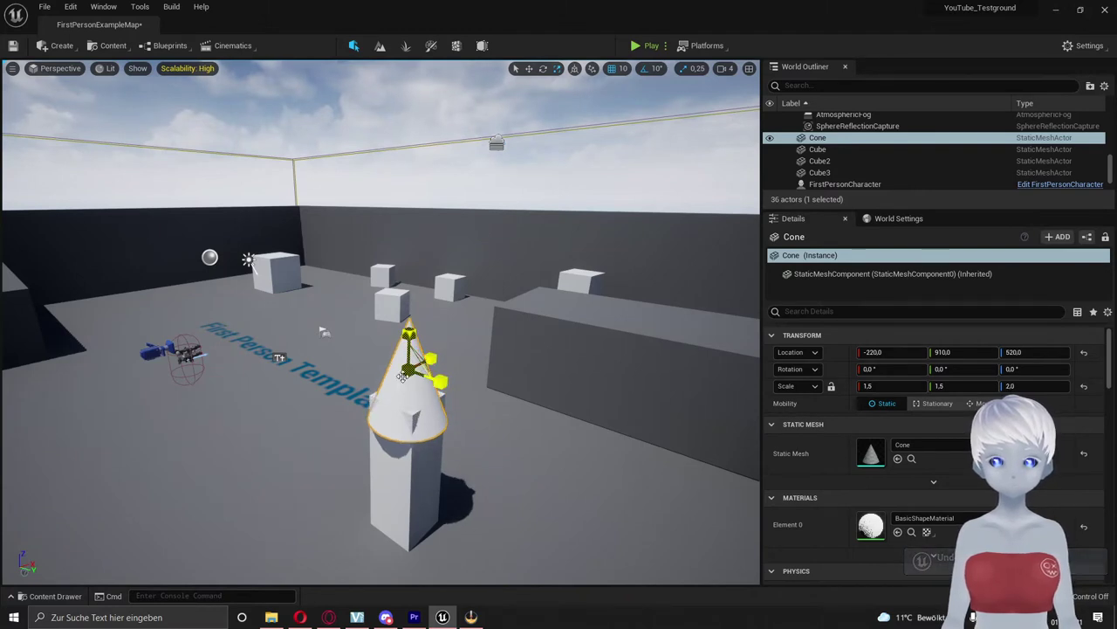
drag(401, 376, 408, 307)
right_drag(408, 308, 407, 262)
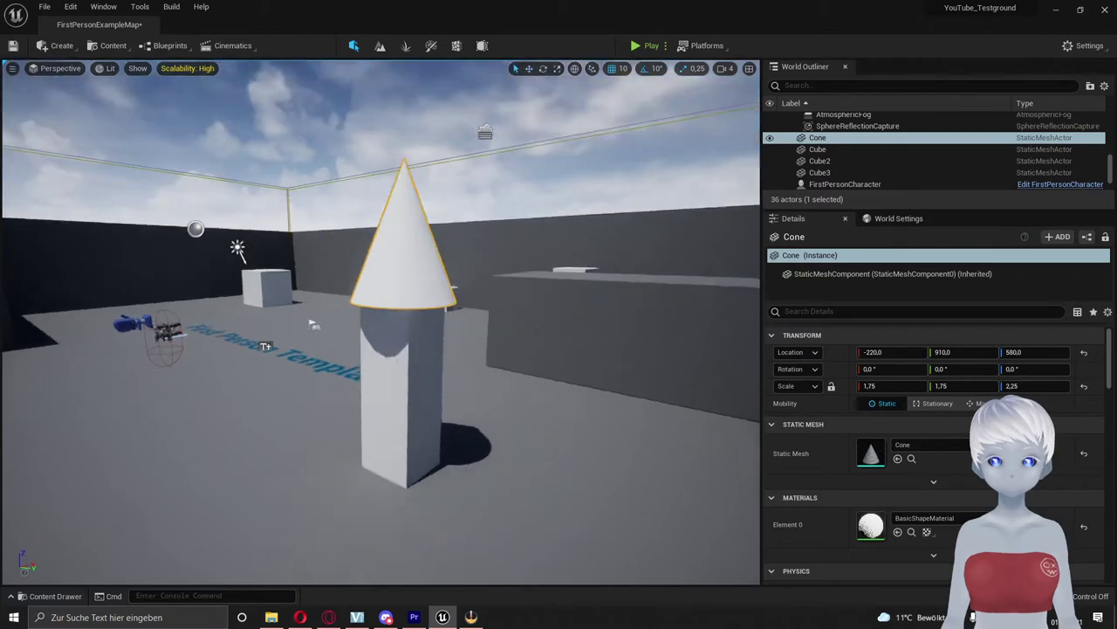
right_drag(407, 338, 469, 209)
click(469, 210)
right_drag(444, 373, 384, 331)
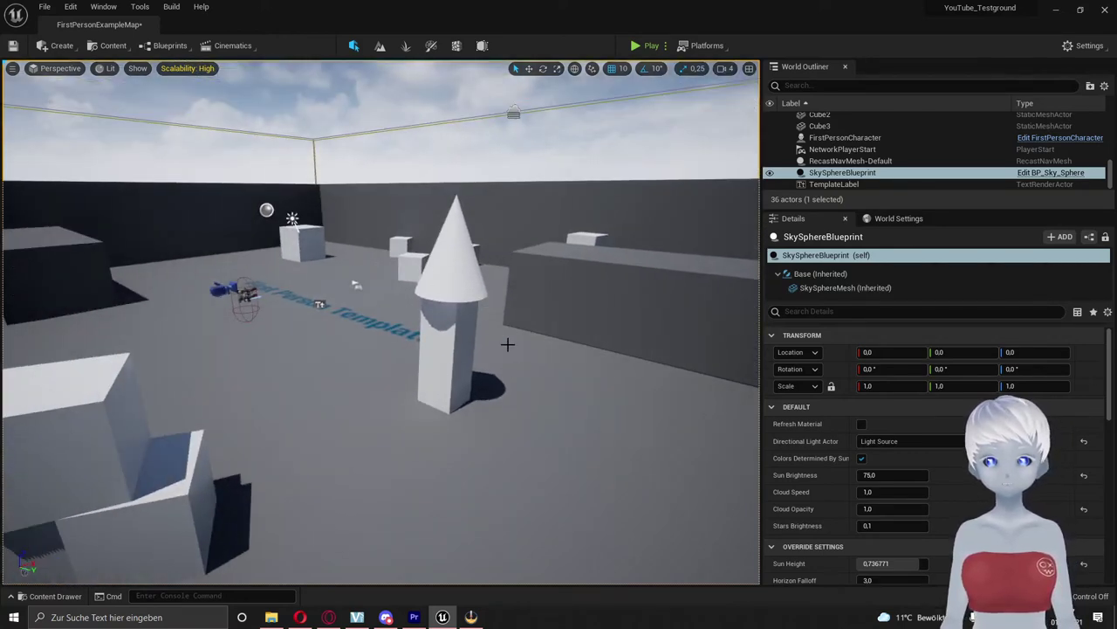
Frame the cone tower in the view and select the cube beneath it
right_drag(508, 344, 491, 388)
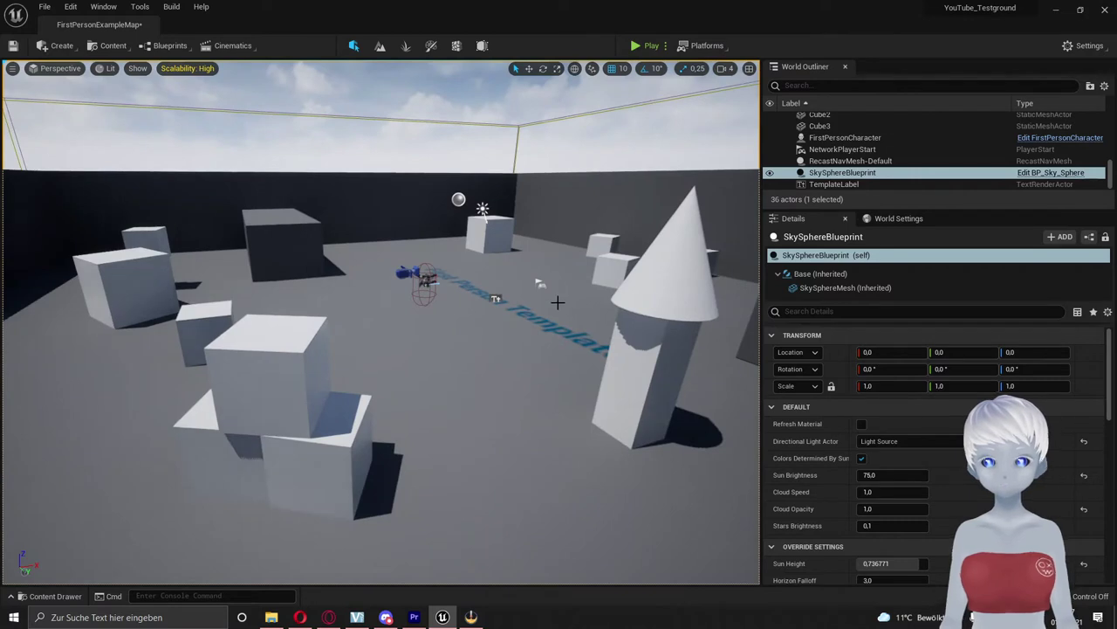
right_drag(520, 354, 520, 355)
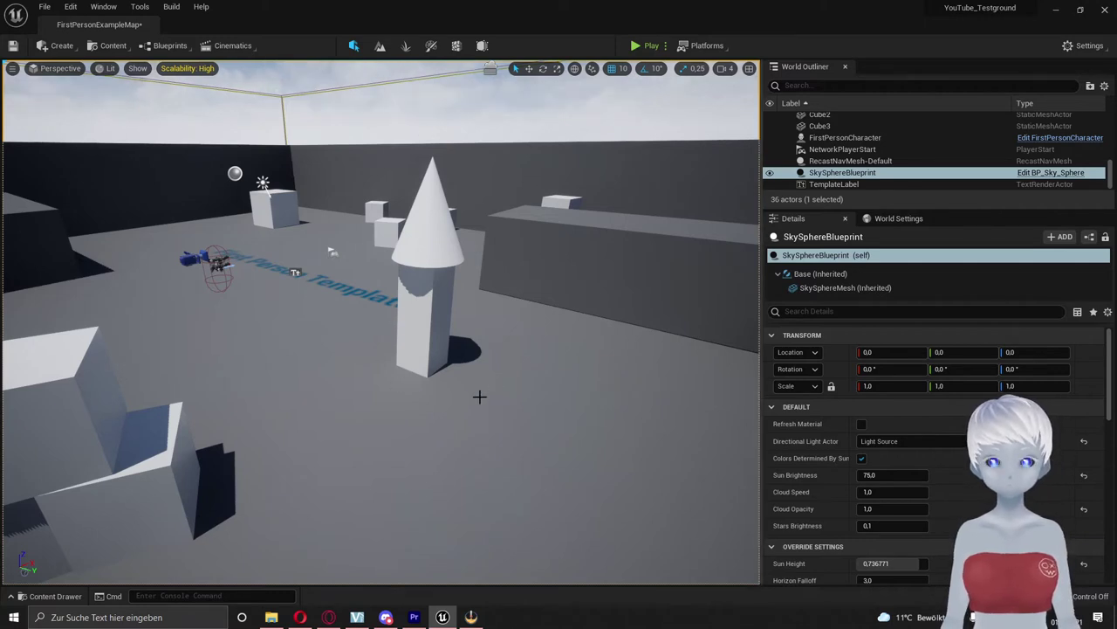
click(415, 343)
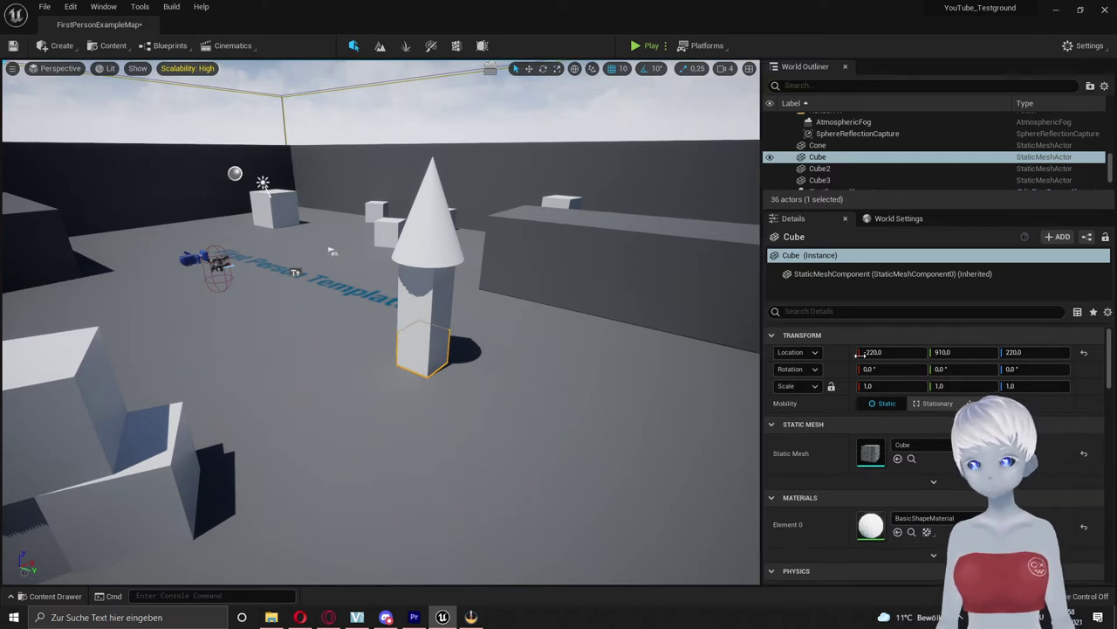
click(746, 359)
key(ctrl+z)
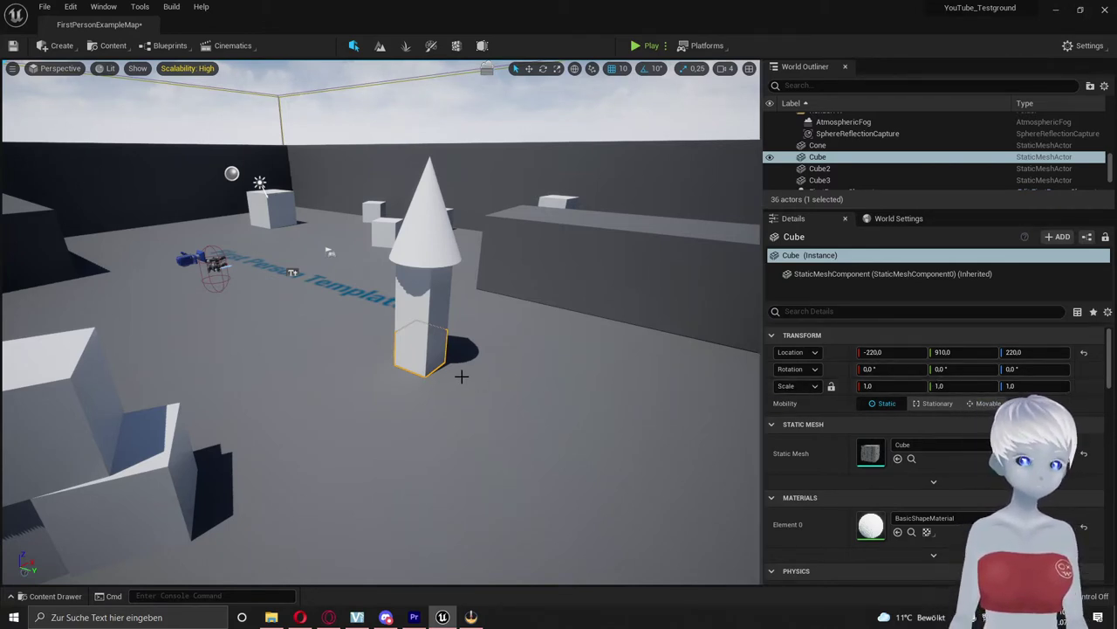
Place a point light near the tower and raise it to Z 450
click(58, 45)
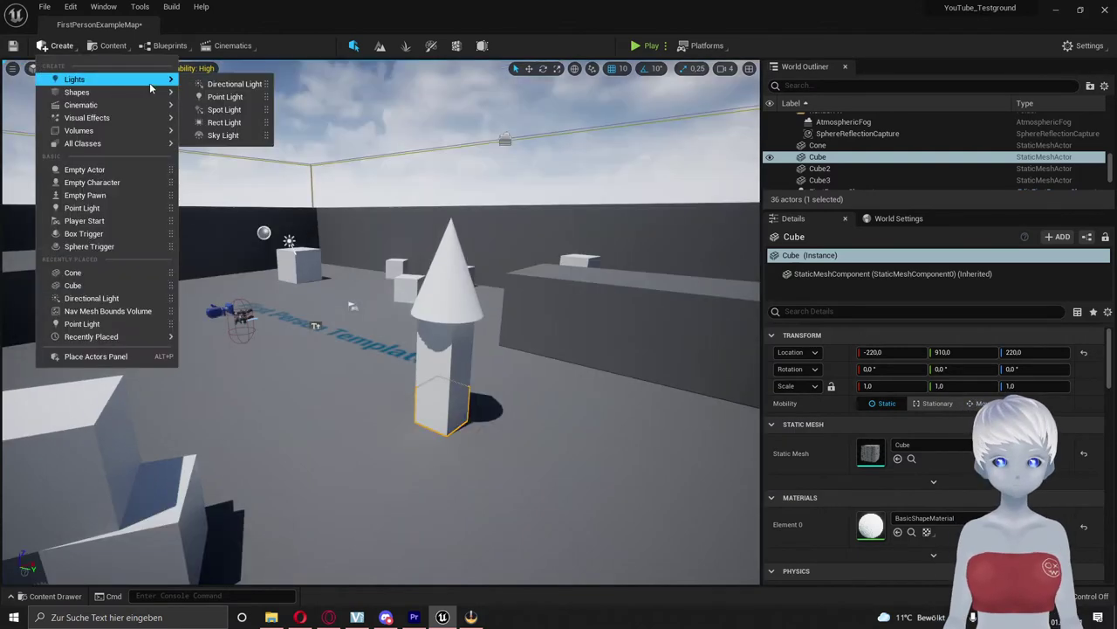
mouse_move(127, 79)
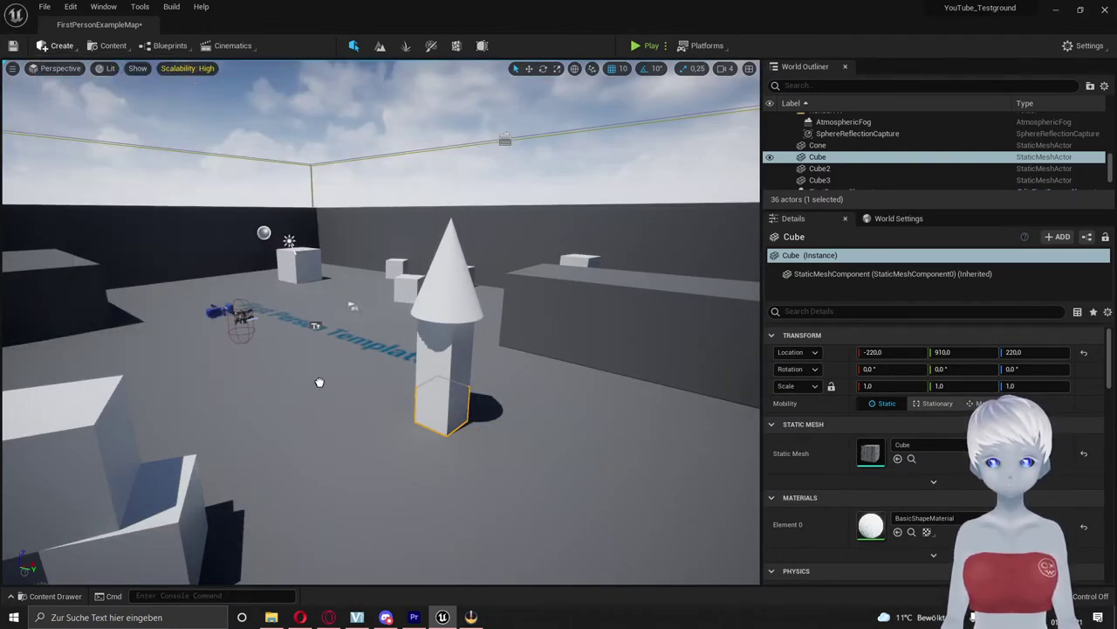
drag(229, 96, 319, 371)
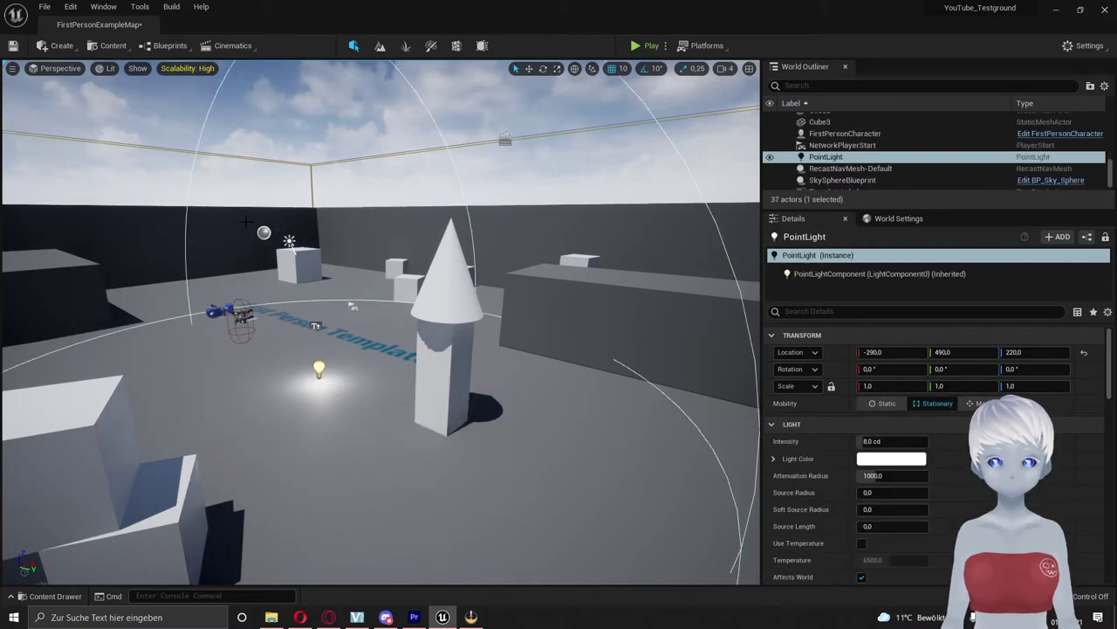
drag(319, 333, 310, 255)
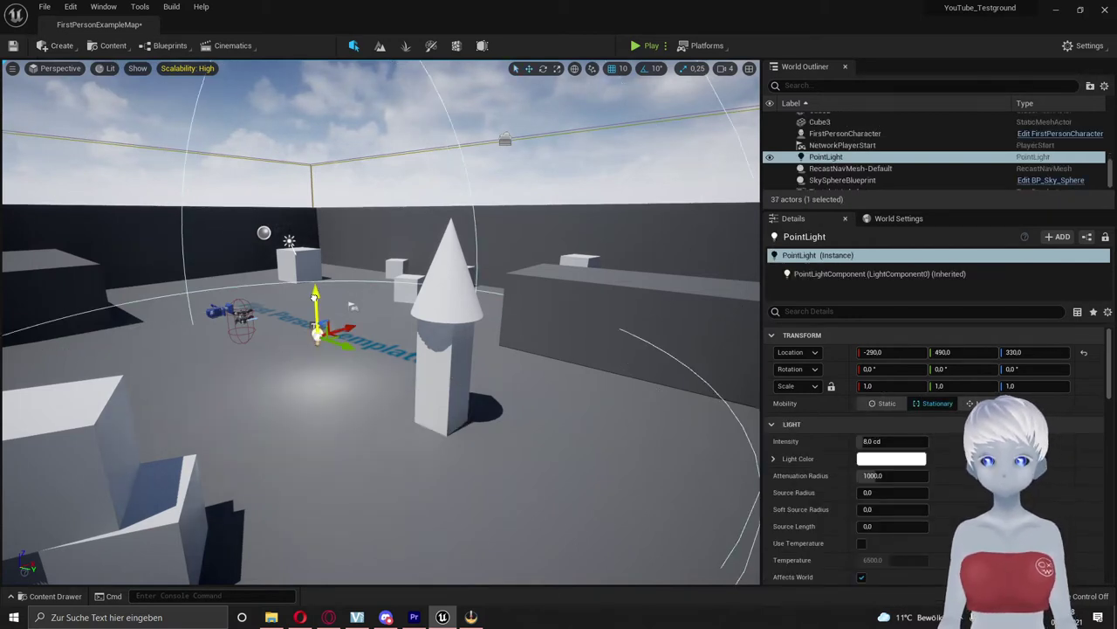
Add a spot light, raise it to Z 720 and pitch it down -50° toward the tower
click(54, 48)
mouse_move(96, 78)
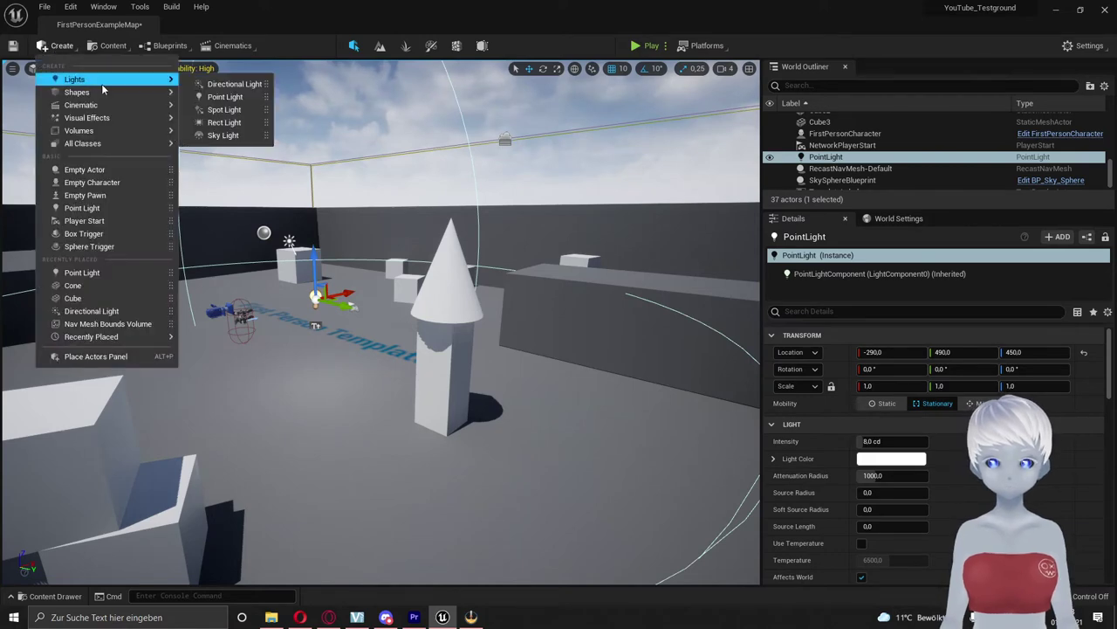
click(209, 108)
drag(382, 288, 385, 189)
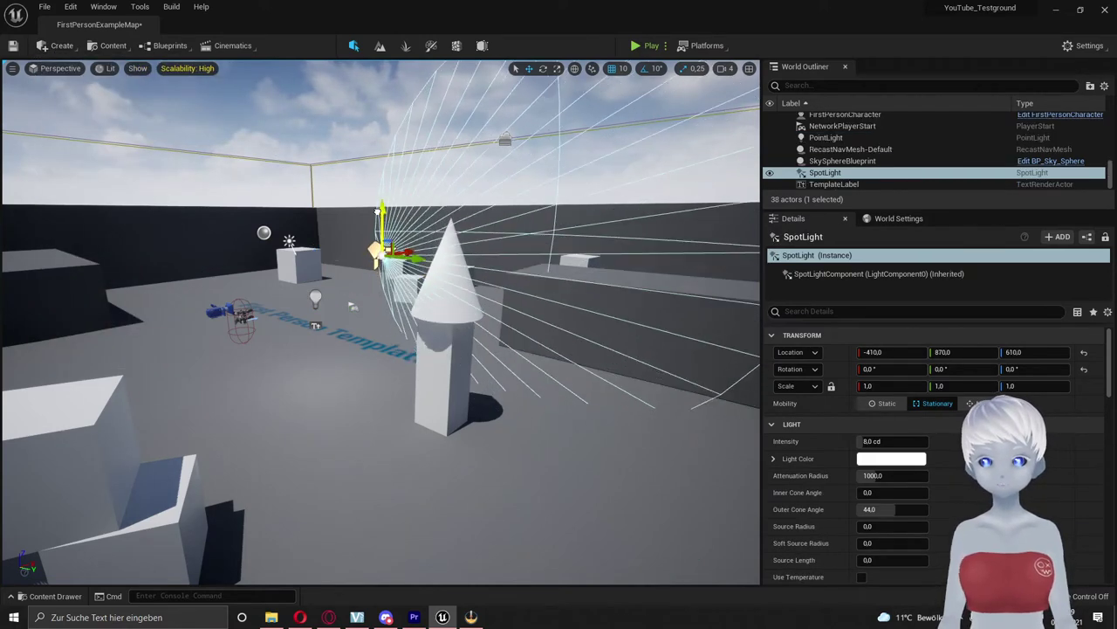
key(e)
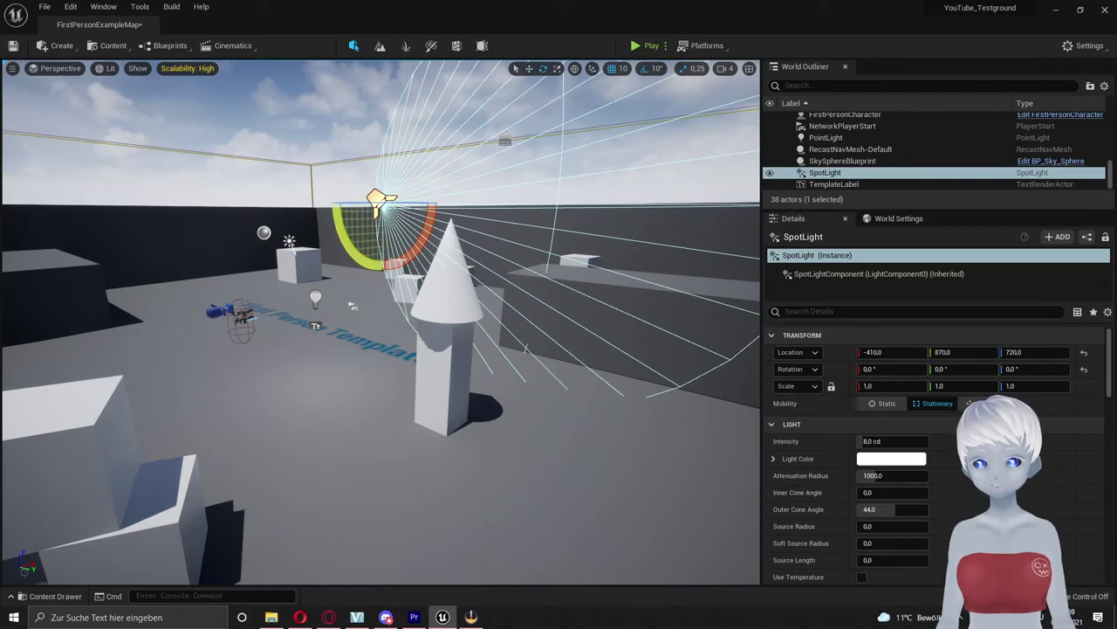
drag(370, 243, 389, 293)
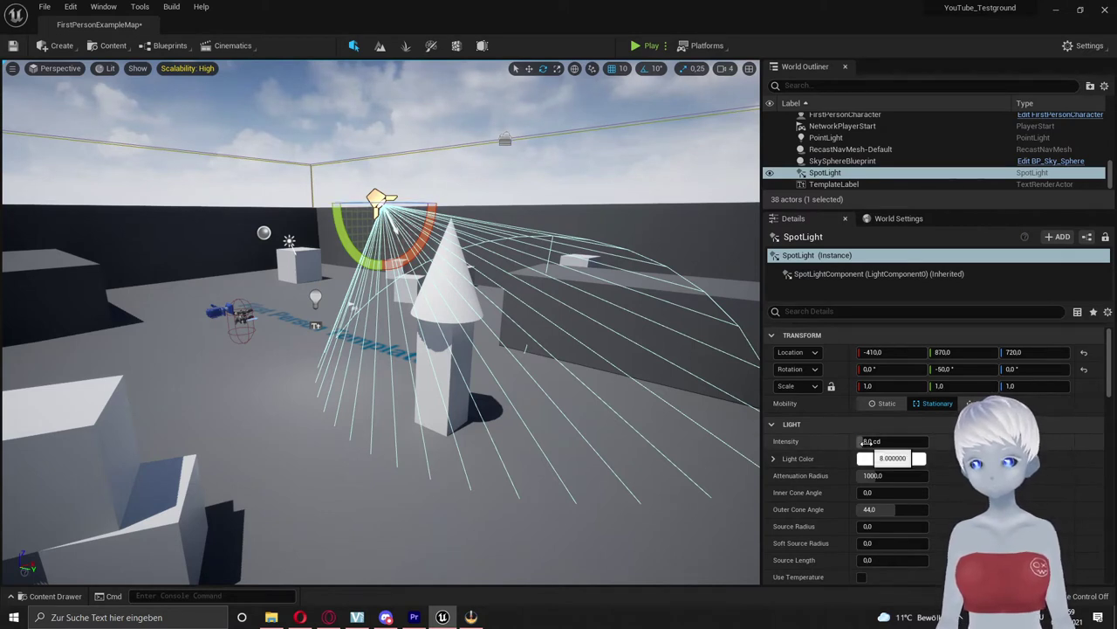
Set the spot light's intensity to 200 cd
drag(882, 441, 925, 441)
text(160)
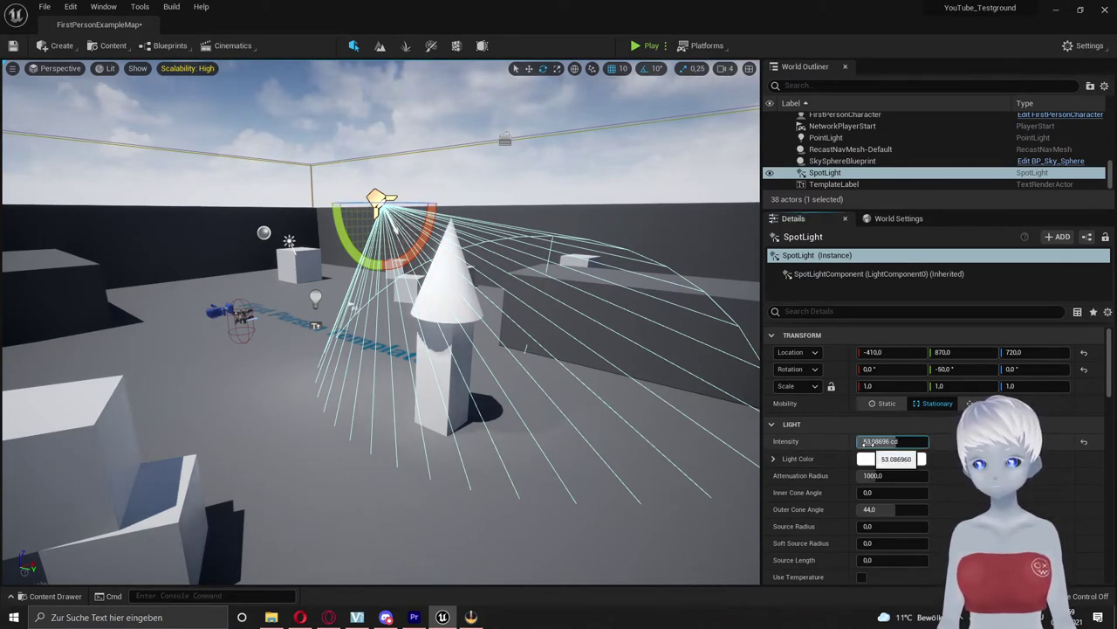
key(Return)
click(871, 442)
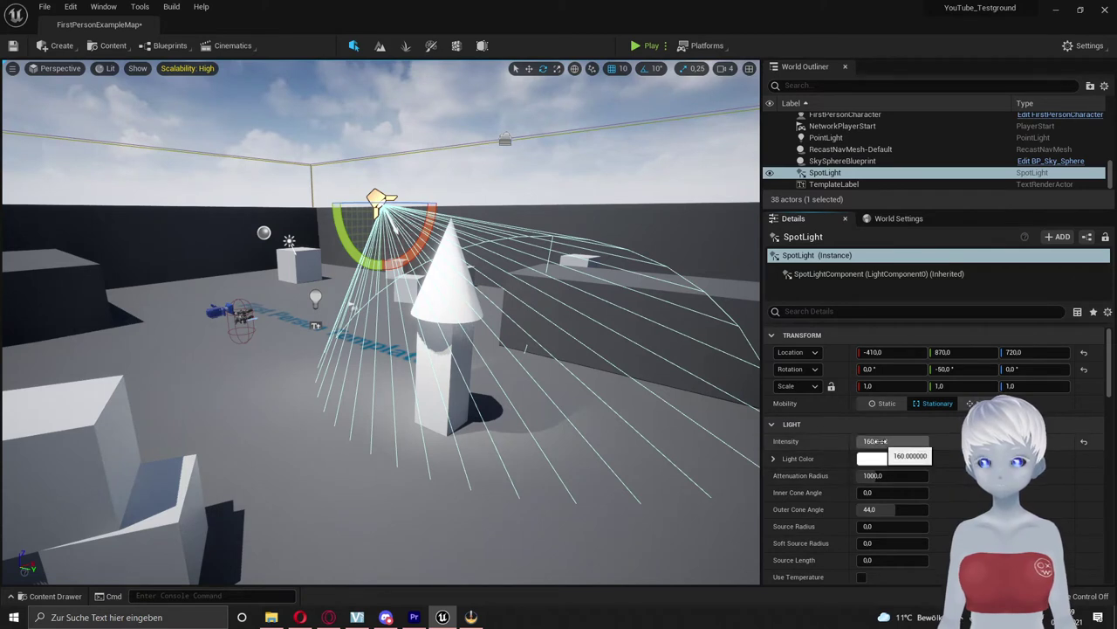
drag(871, 442, 873, 442)
click(894, 441)
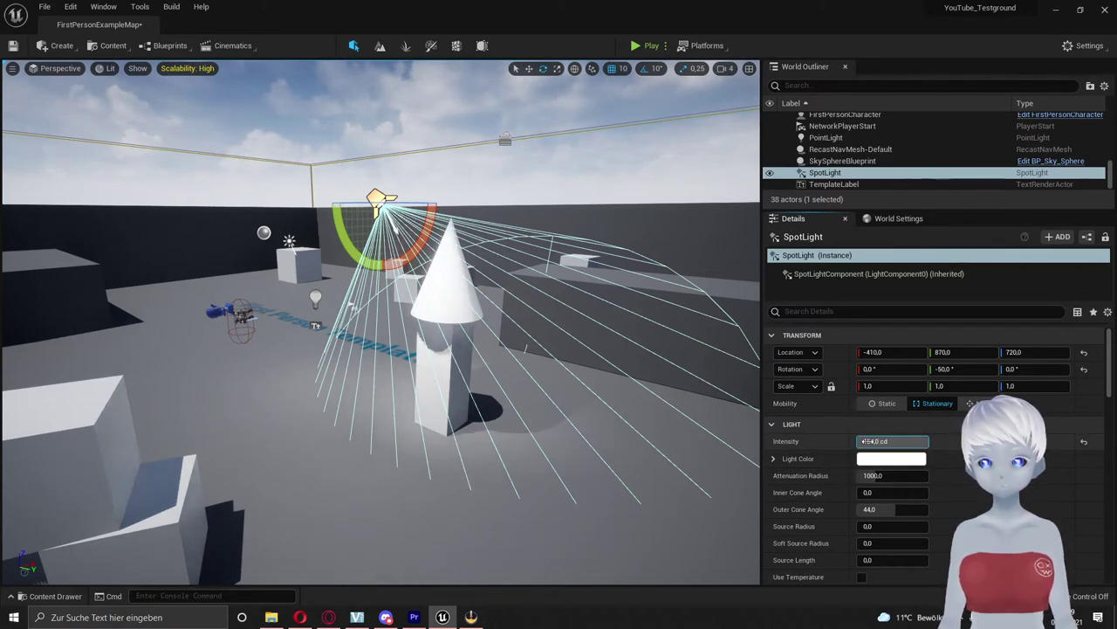
key(ctrl+a)
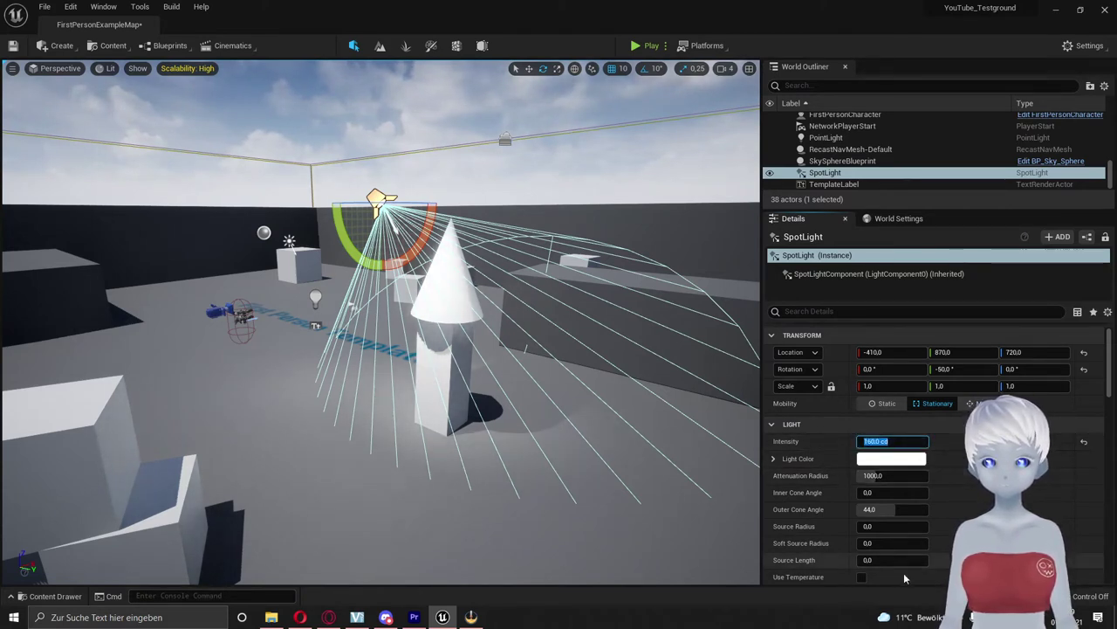
text(200)
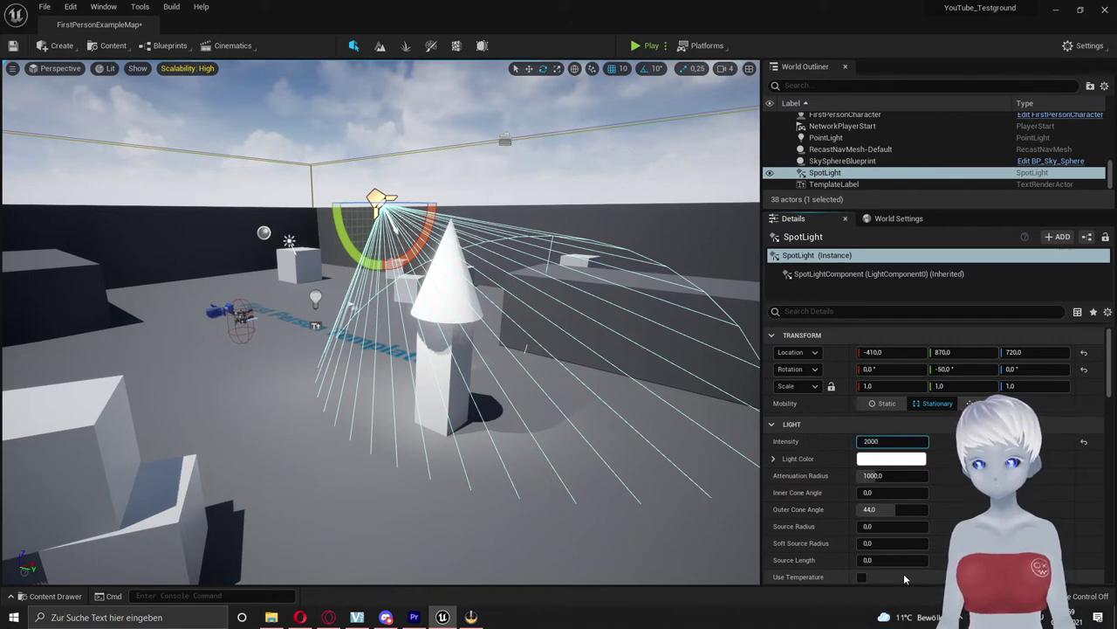
key(Return)
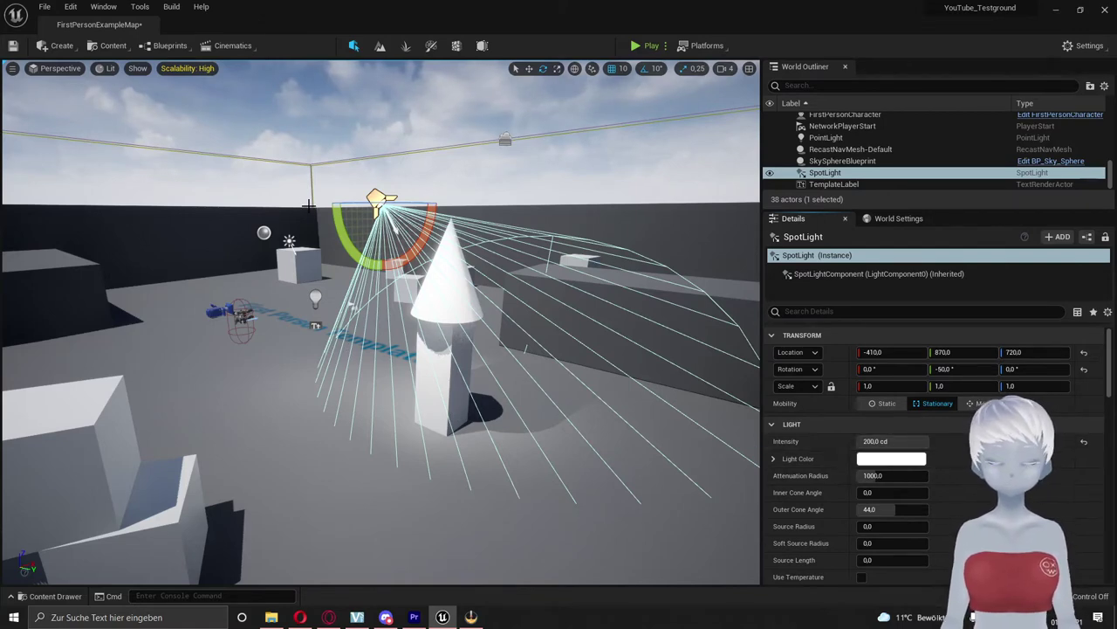
Reselect the spot light, tint it blue-purple and slide it along Y to 820
click(401, 158)
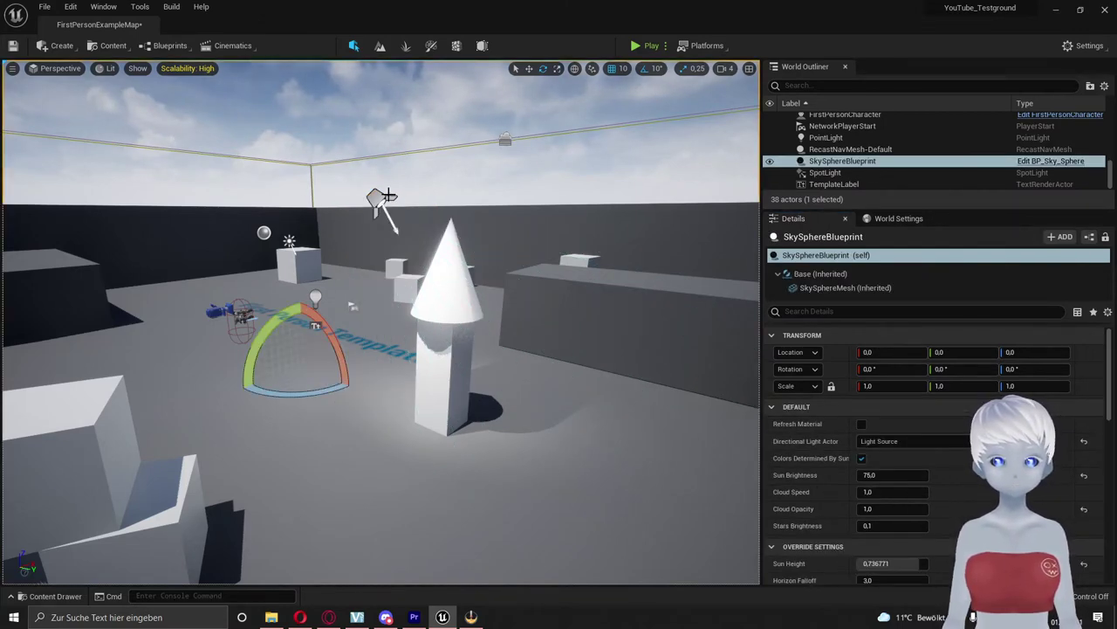
click(386, 196)
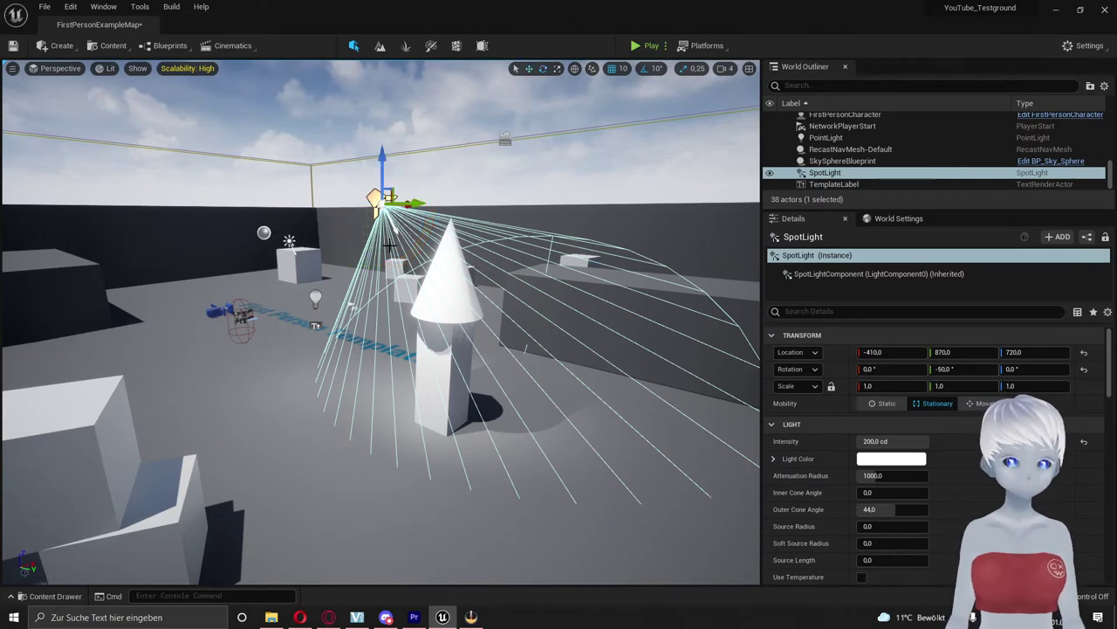
mouse_move(411, 204)
mouse_down()
mouse_move(295, 207)
mouse_move(341, 207)
mouse_up()
click(888, 458)
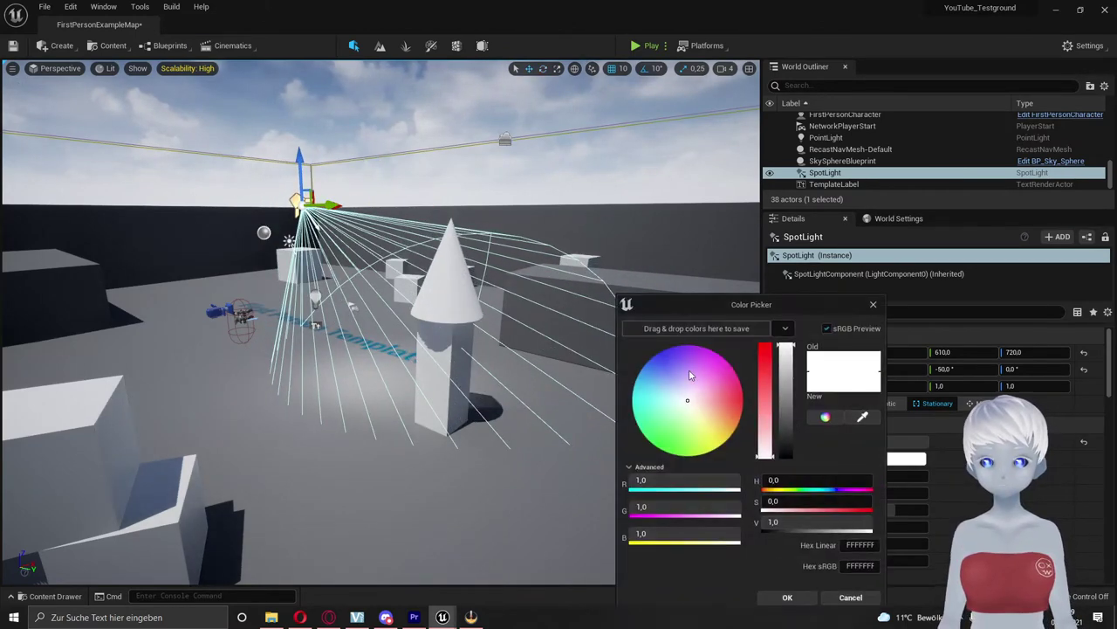
click(667, 362)
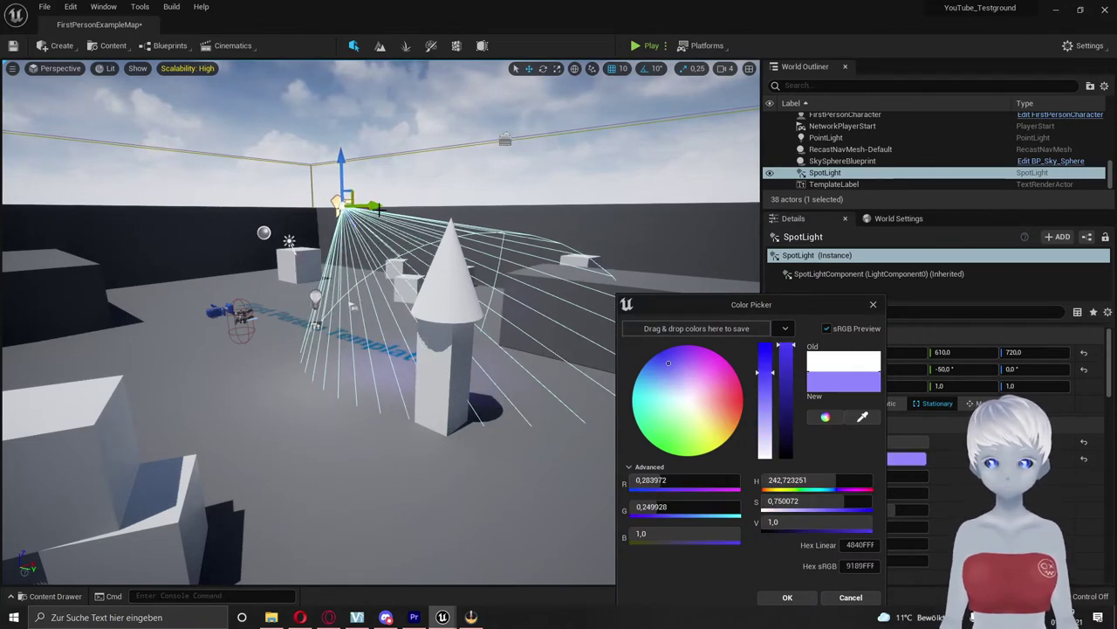
mouse_move(379, 210)
mouse_down()
mouse_move(297, 205)
mouse_move(354, 203)
mouse_up()
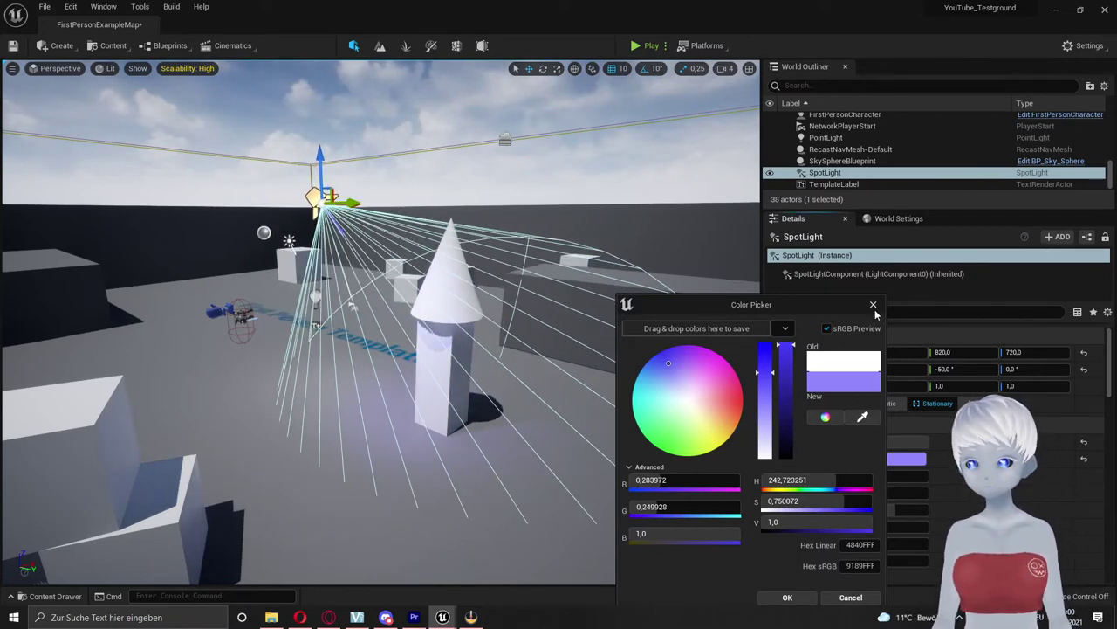
click(940, 502)
Tighten the spot cone to about 22.5° inner and 30.7° outer angle
scroll(951, 493, down, 1)
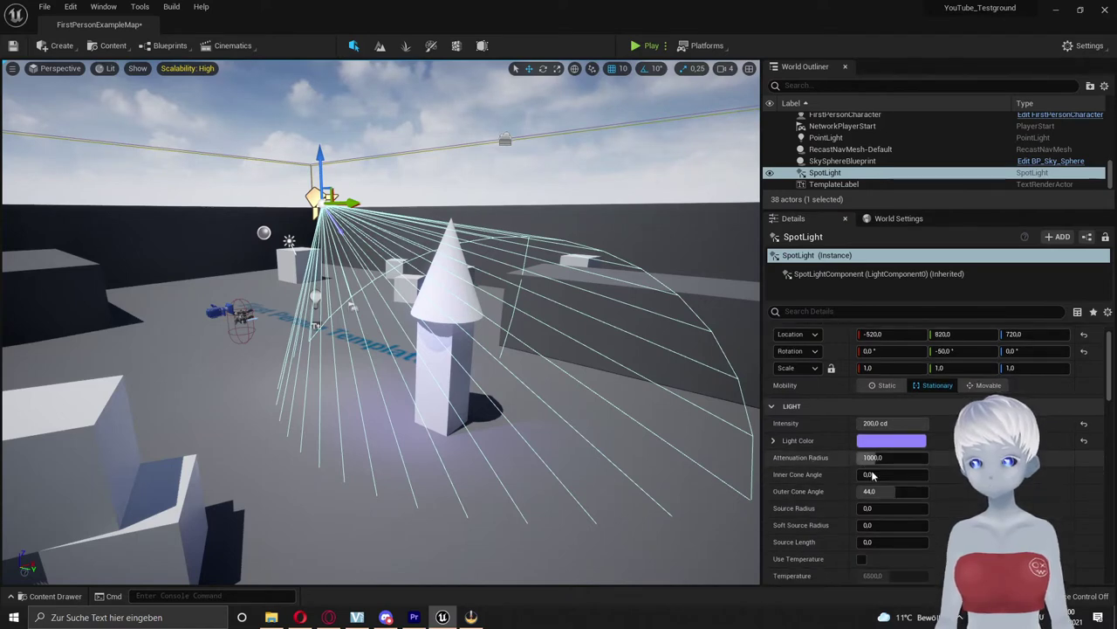
mouse_move(882, 491)
mouse_down()
mouse_move(846, 491)
mouse_move(934, 476)
mouse_move(890, 475)
mouse_up()
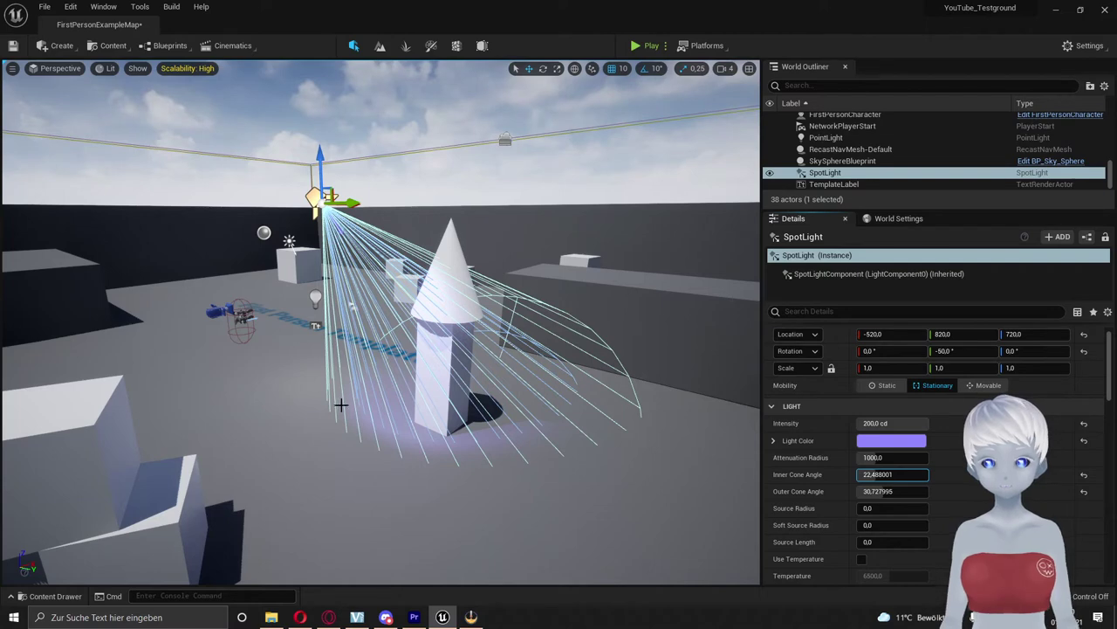
alt+drag(274, 399, 273, 332)
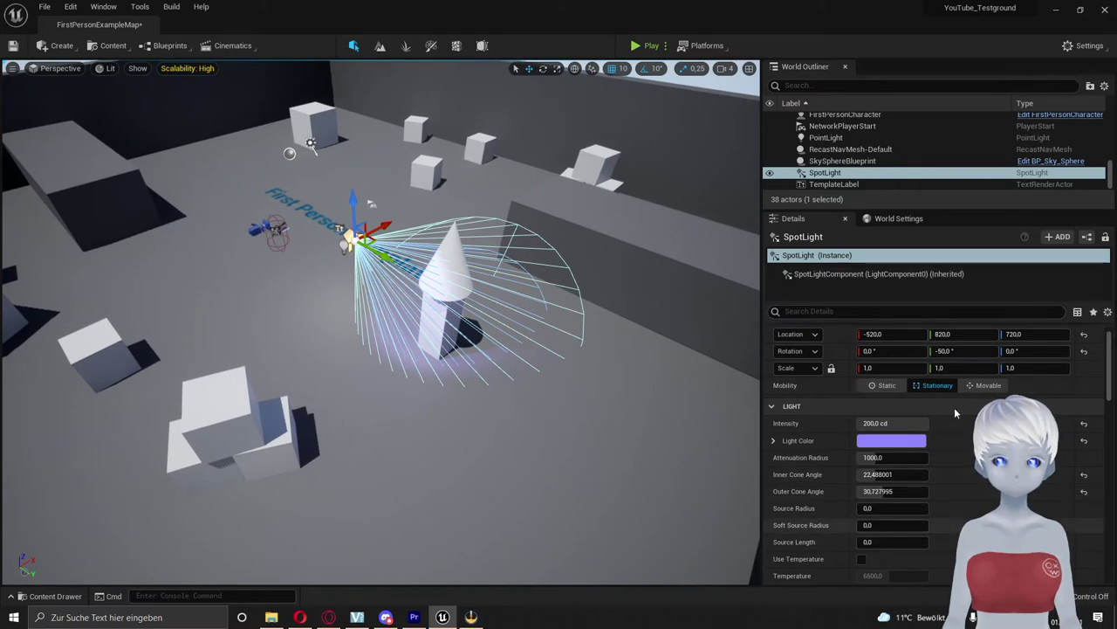
click(58, 46)
key(Delete)
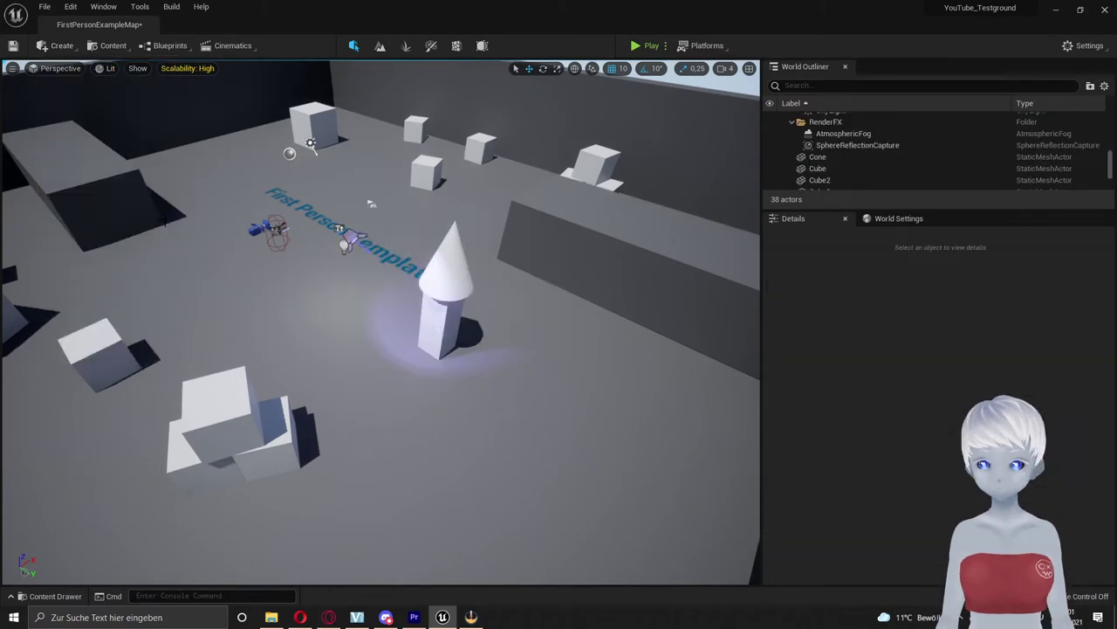
click(60, 46)
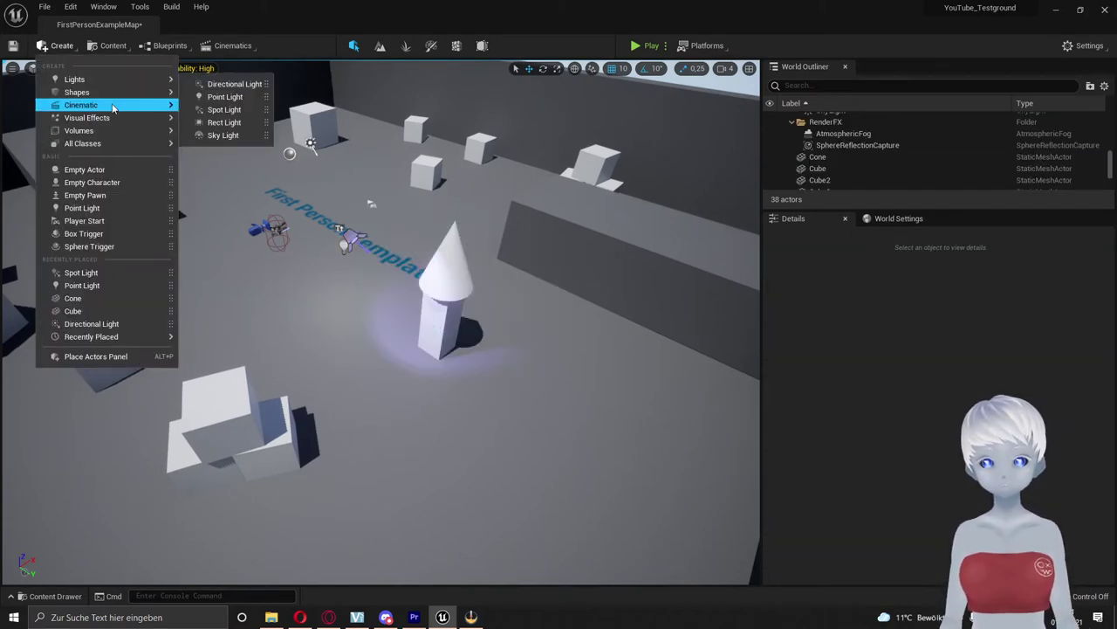
mouse_move(113, 107)
mouse_move(147, 123)
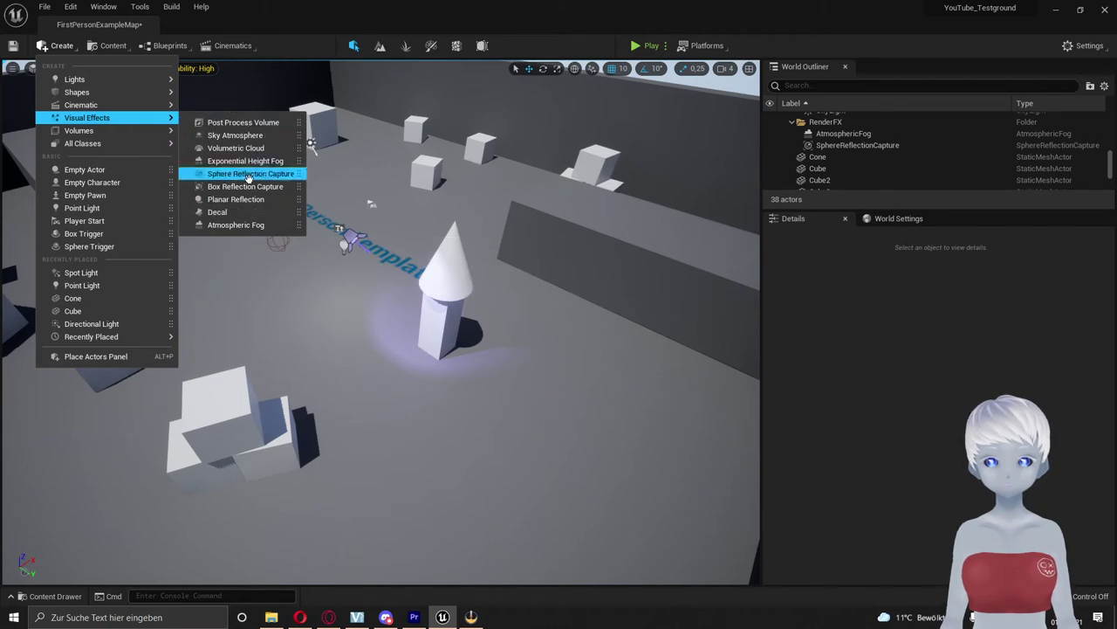
drag(192, 186, 193, 193)
mouse_move(144, 130)
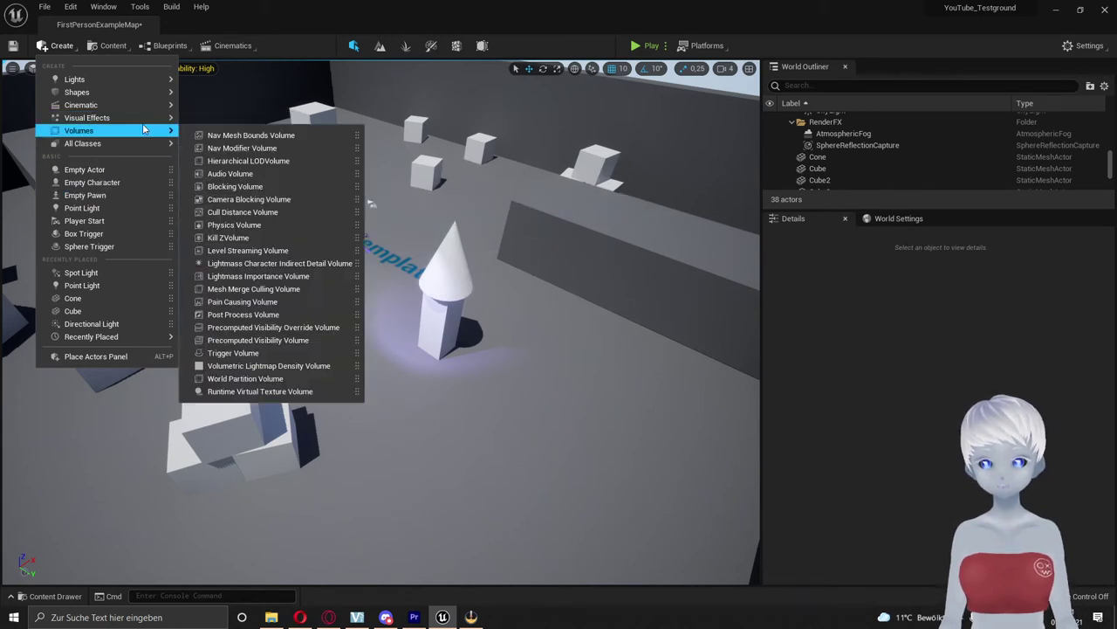
mouse_move(113, 147)
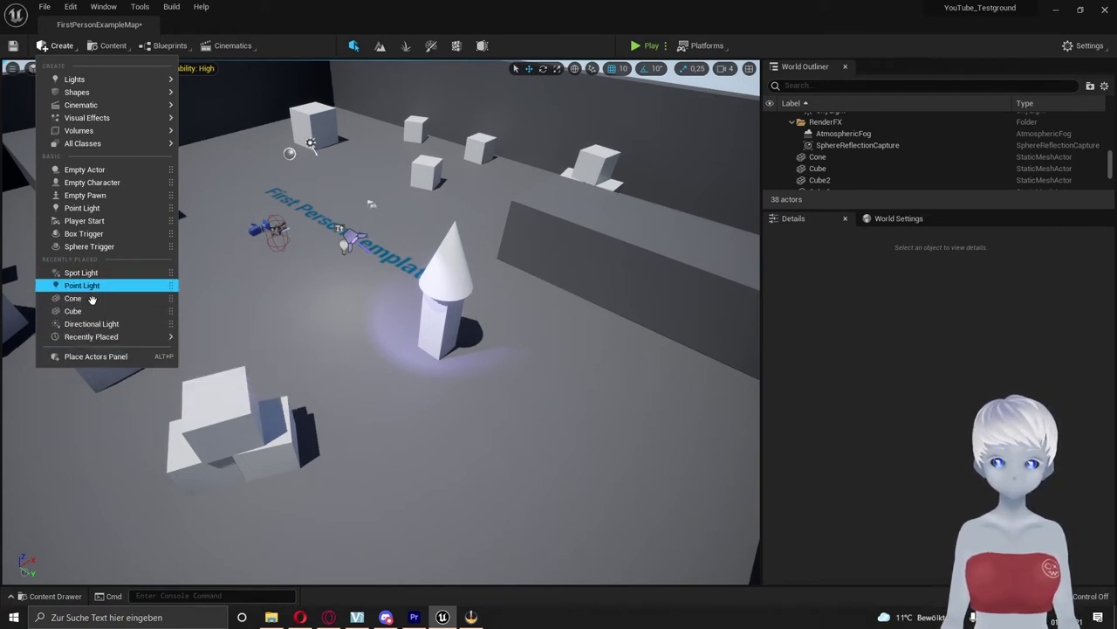
click(298, 290)
click(305, 324)
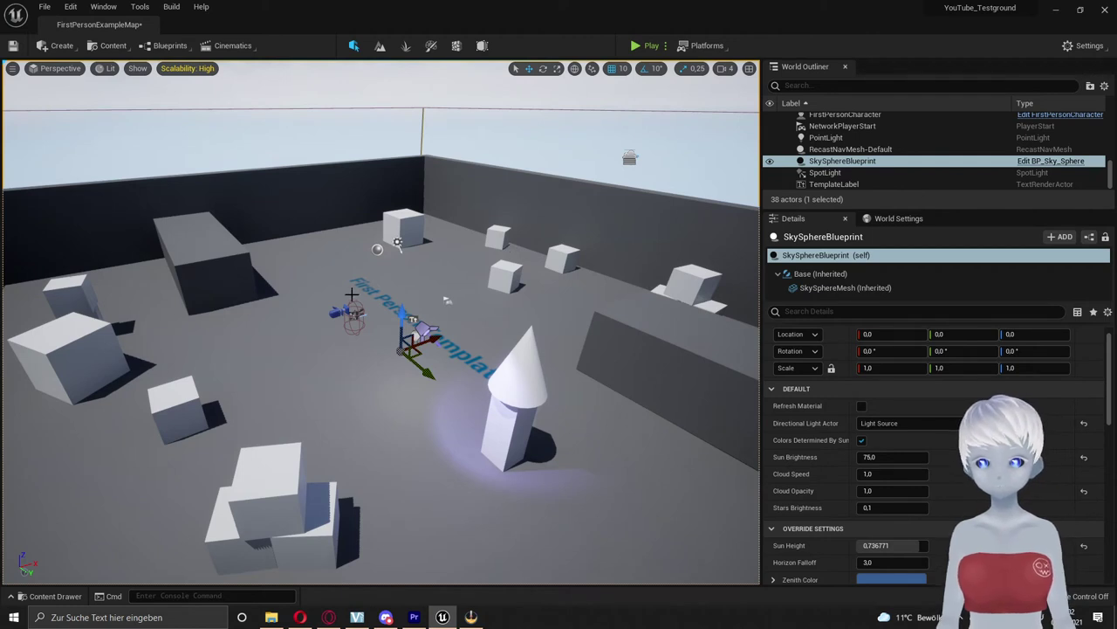
Place Wall_Door_400x300 from StarterContent/Architecture at the back of the arena
key(ctrl+space)
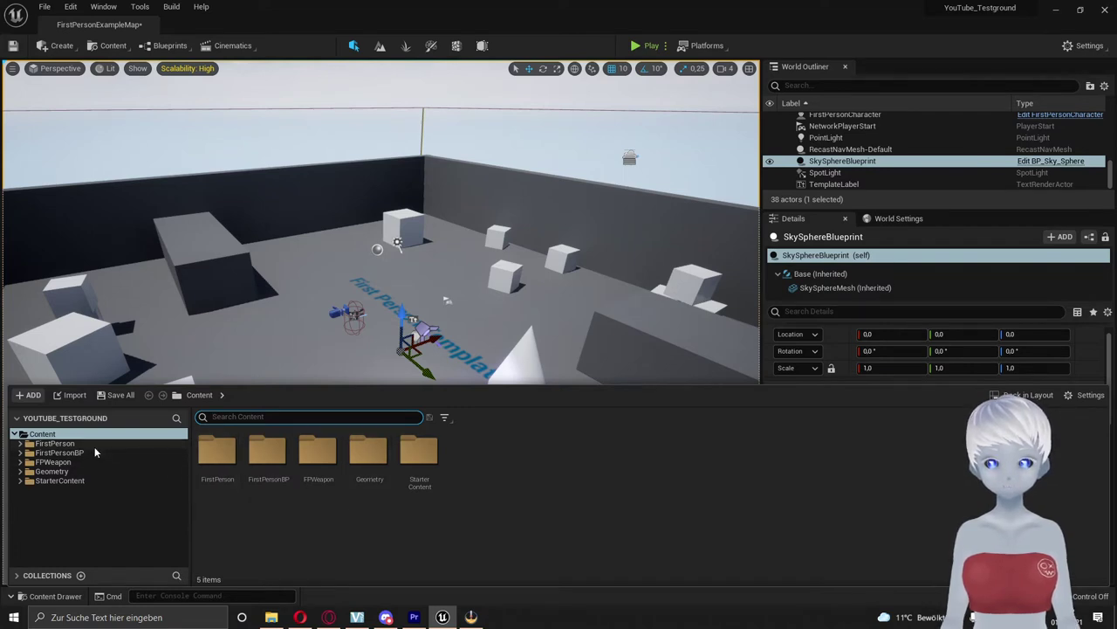
click(75, 481)
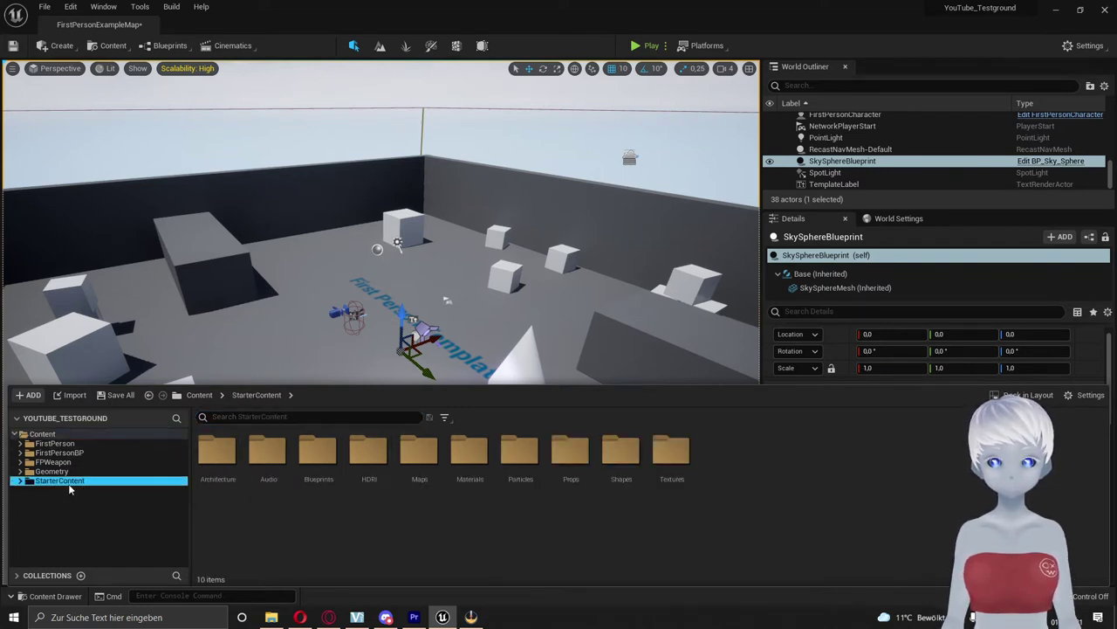
click(20, 481)
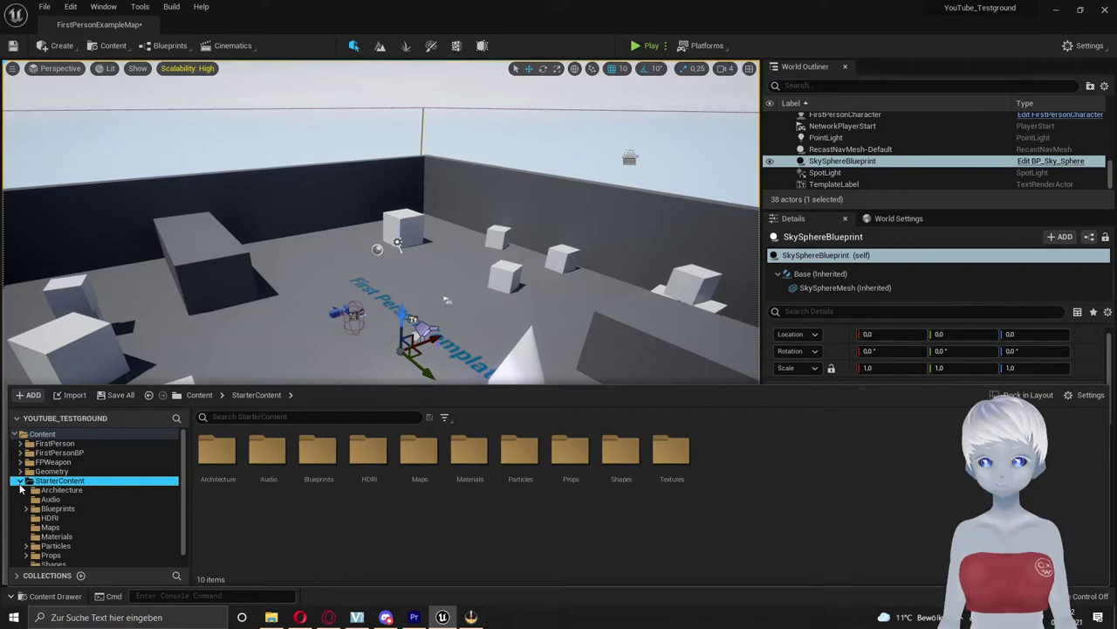
click(61, 490)
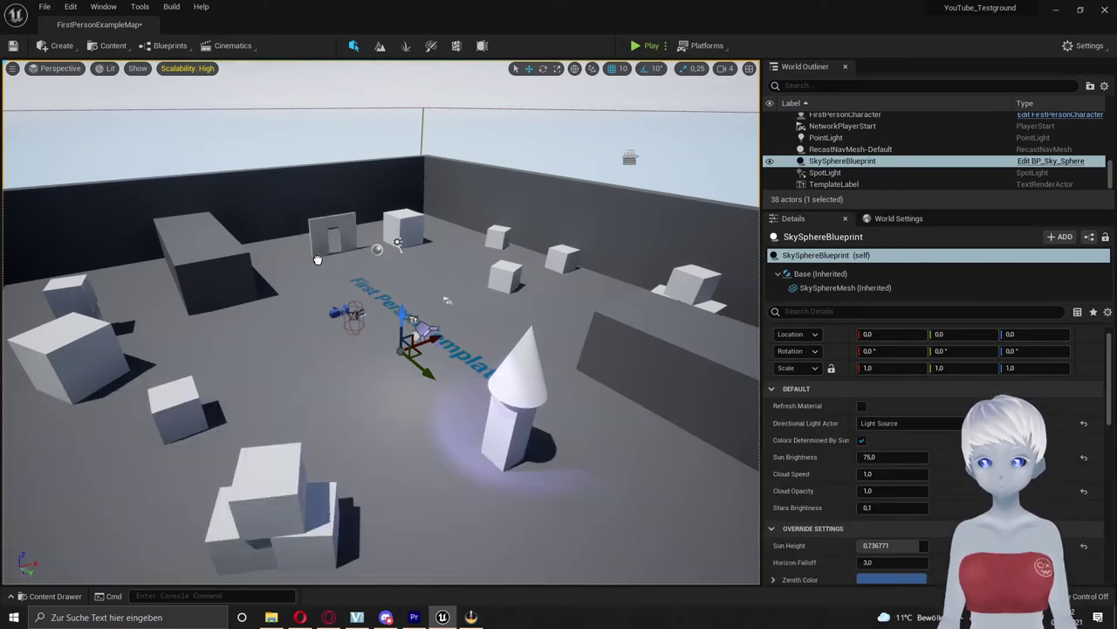
drag(379, 445, 314, 266)
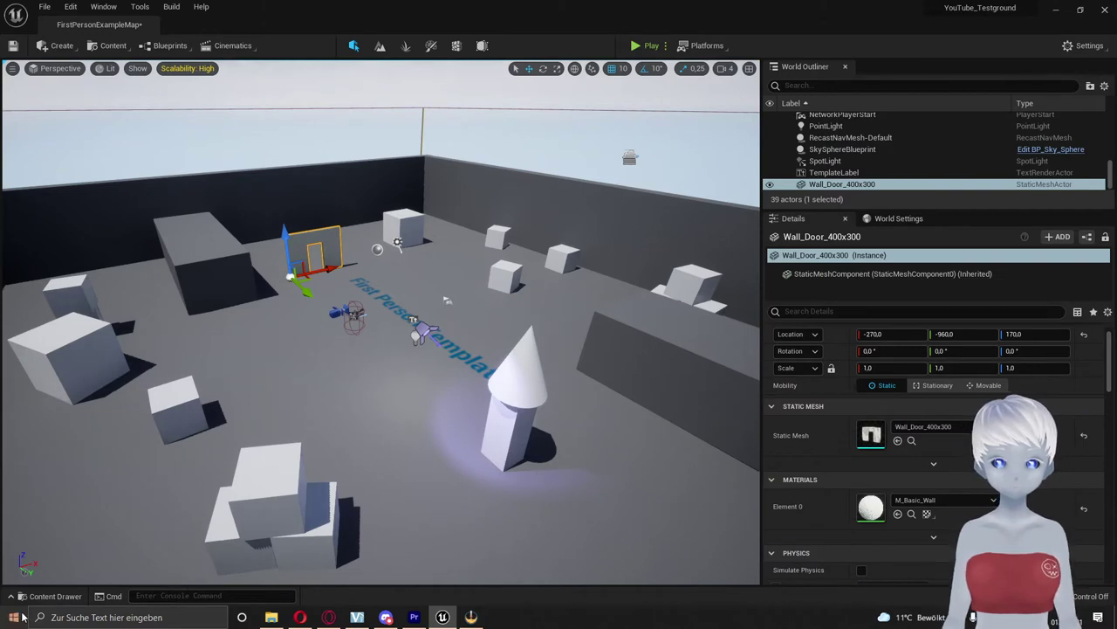
Place a Blueprint_WallSconce from StarterContent/Blueprints on the far wall
click(49, 595)
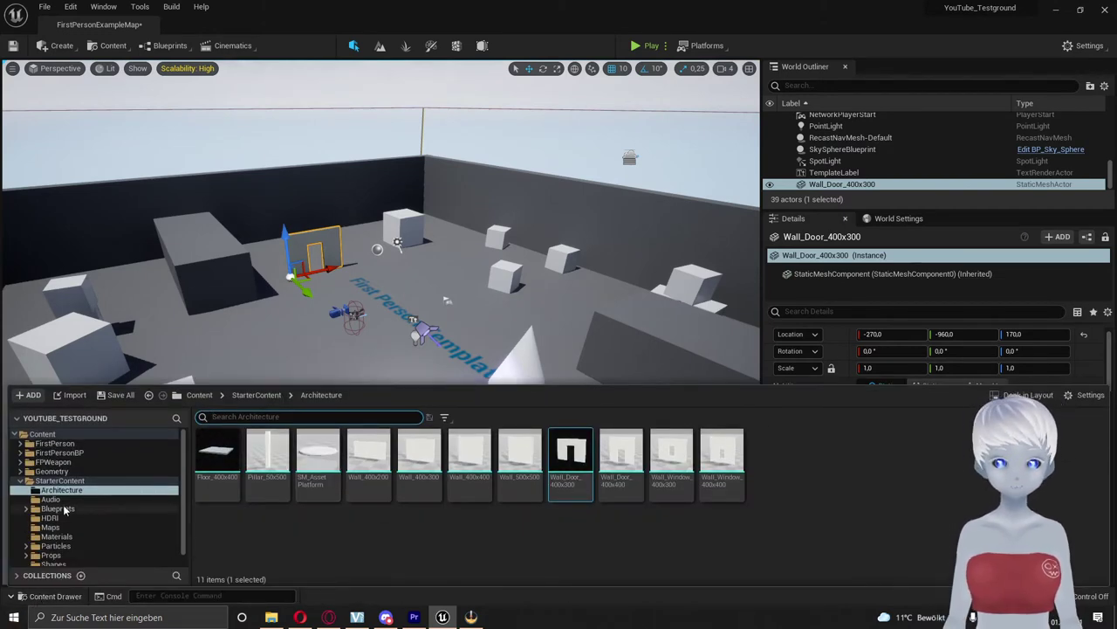
click(58, 508)
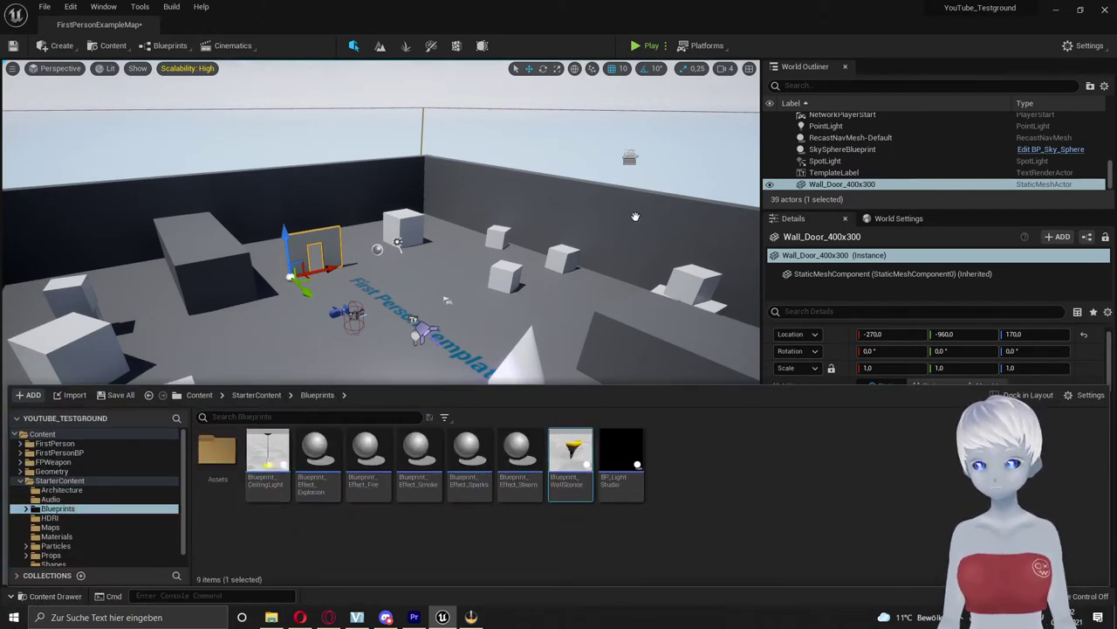
key(ctrl+space)
drag(619, 252, 613, 255)
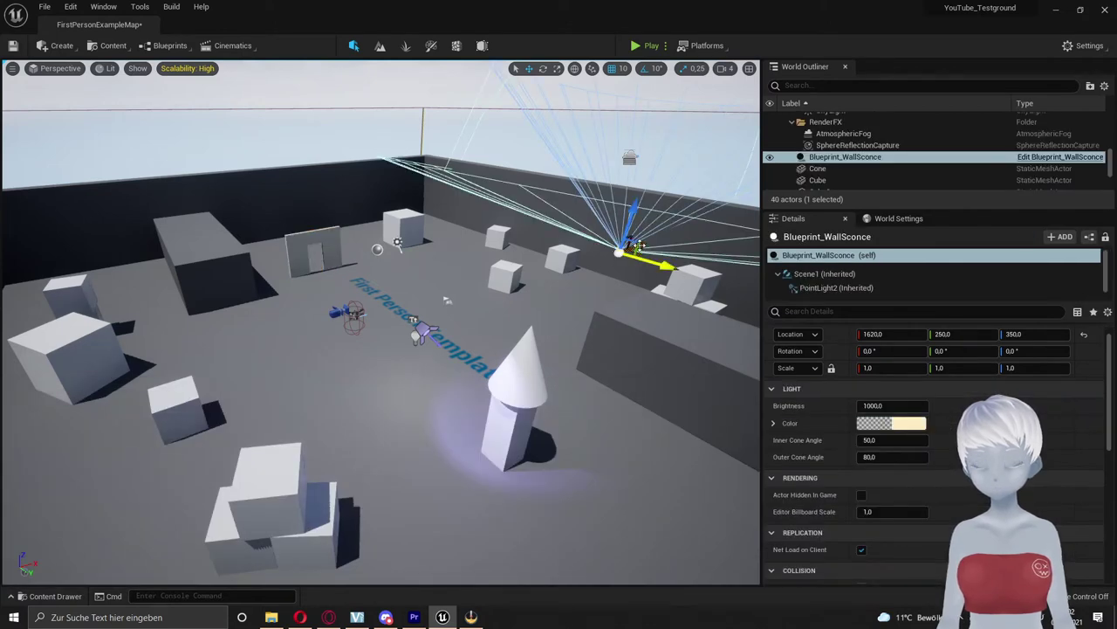
Focus on the wall sconce and rotate its yaw to about 170°
key(f)
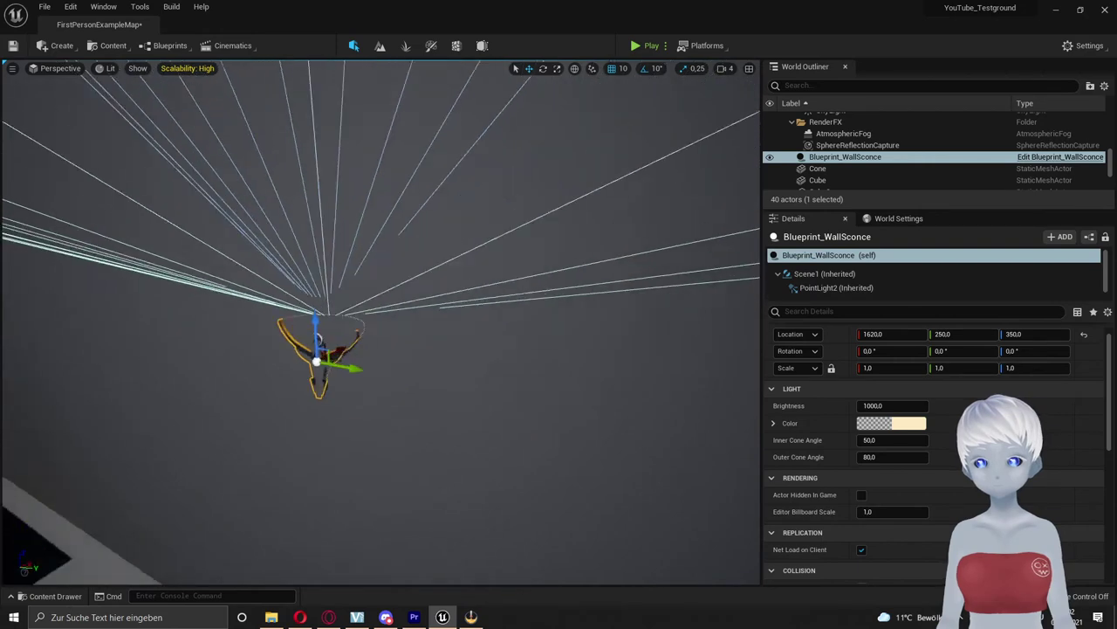
key(e)
mouse_move(330, 306)
mouse_down()
mouse_move(322, 273)
mouse_move(297, 321)
mouse_move(323, 314)
mouse_up()
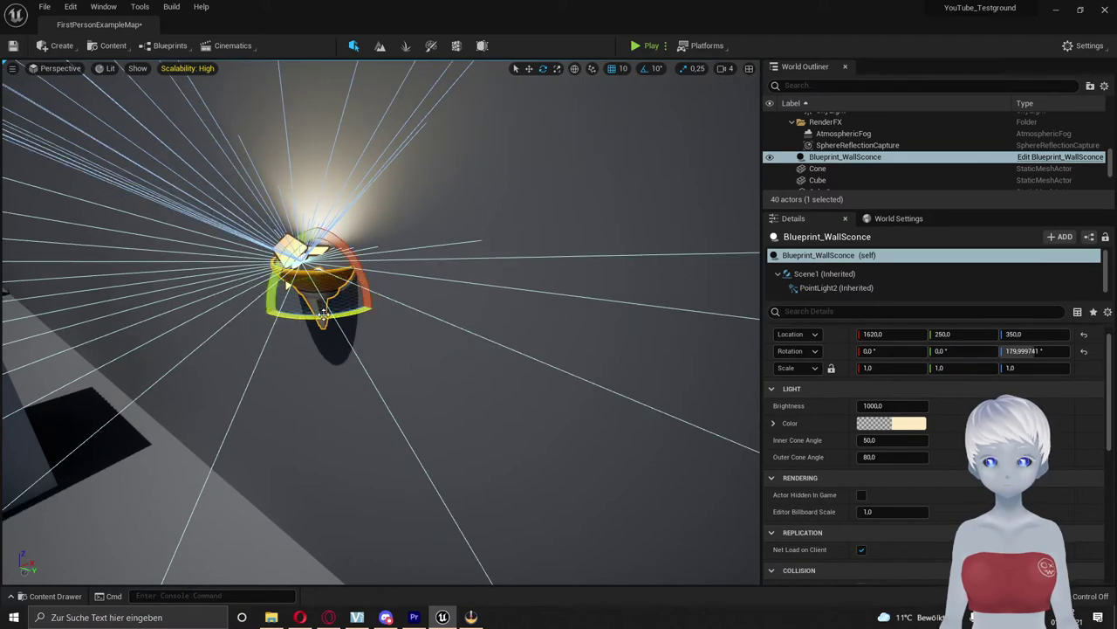
right_drag(273, 363, 273, 362)
mouse_move(441, 297)
mouse_down()
mouse_move(458, 288)
mouse_move(414, 280)
mouse_up()
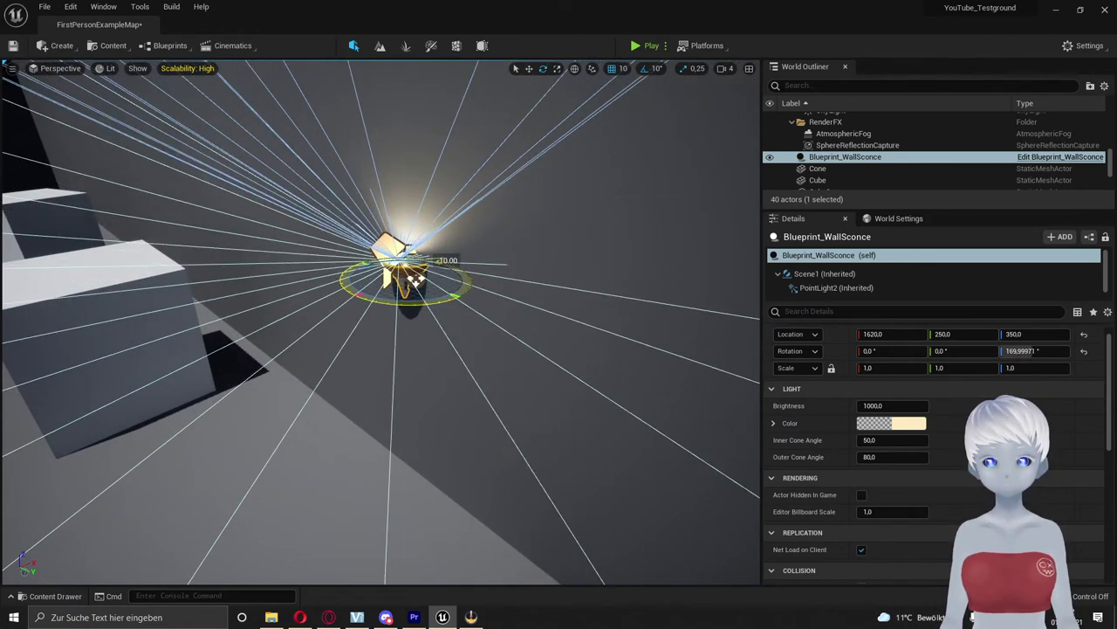
Set position snapping to 100 units and test-slide EditorCube10 along X, undoing the last move
click(666, 67)
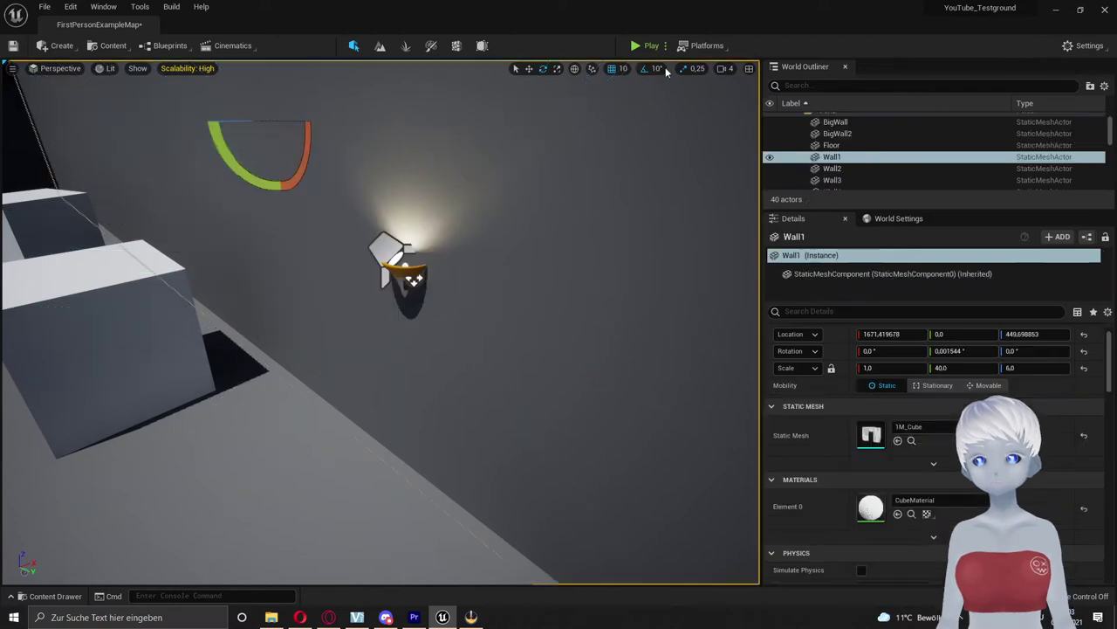
click(656, 69)
click(610, 72)
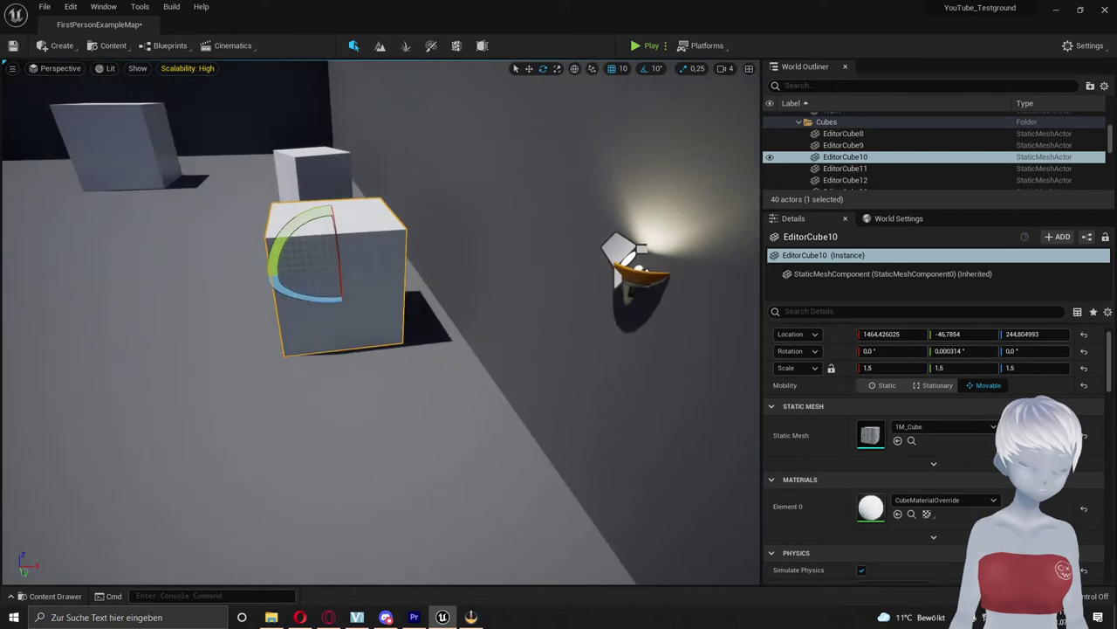
key(w)
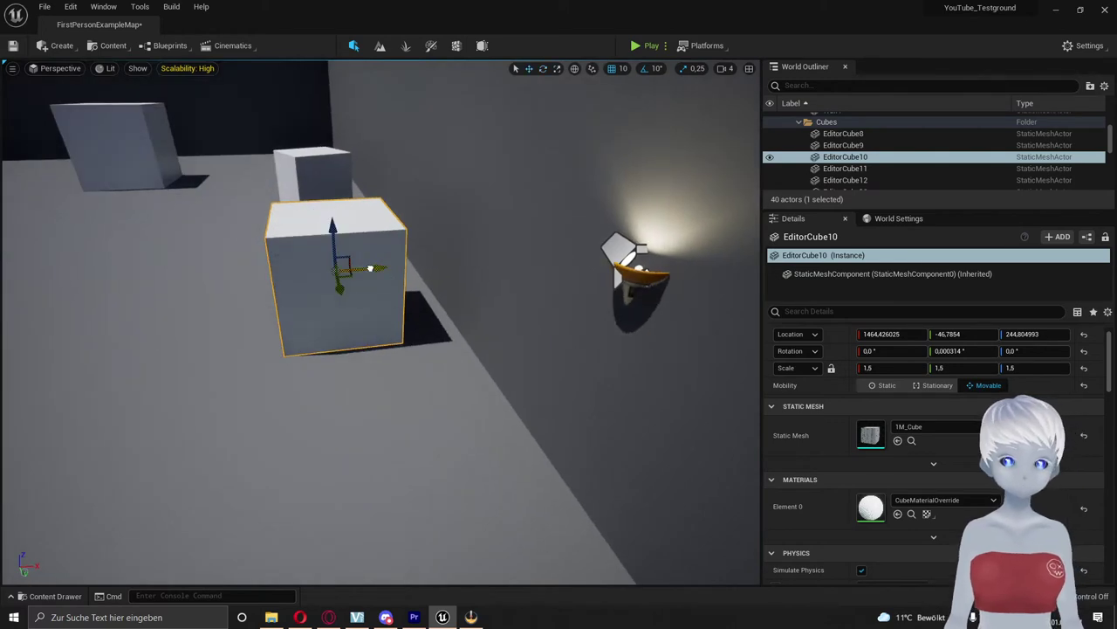
drag(370, 268, 199, 262)
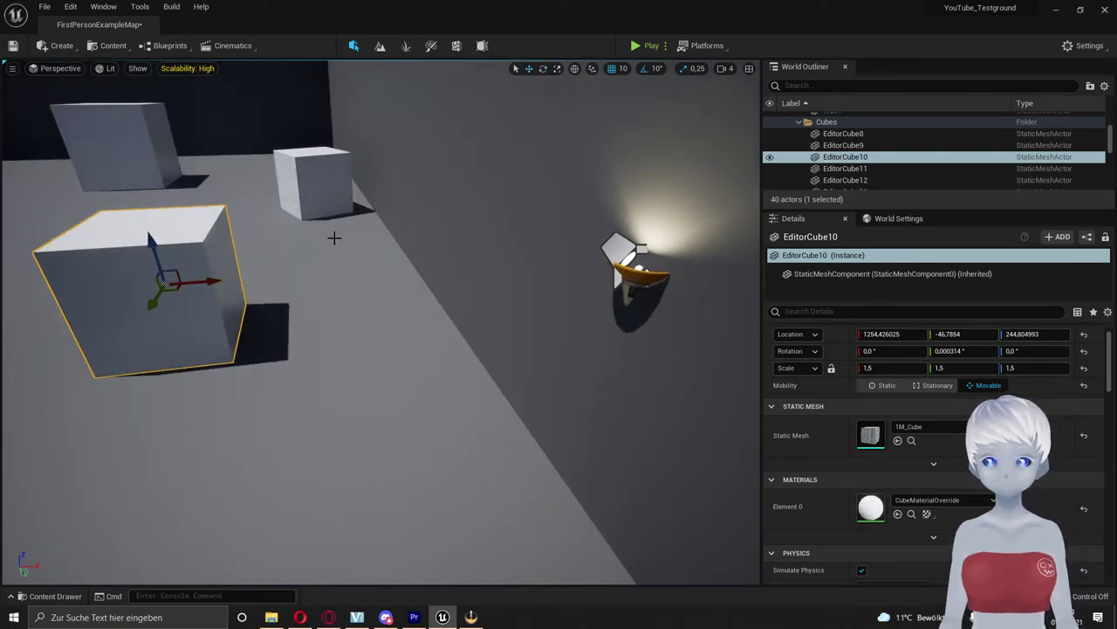
click(625, 69)
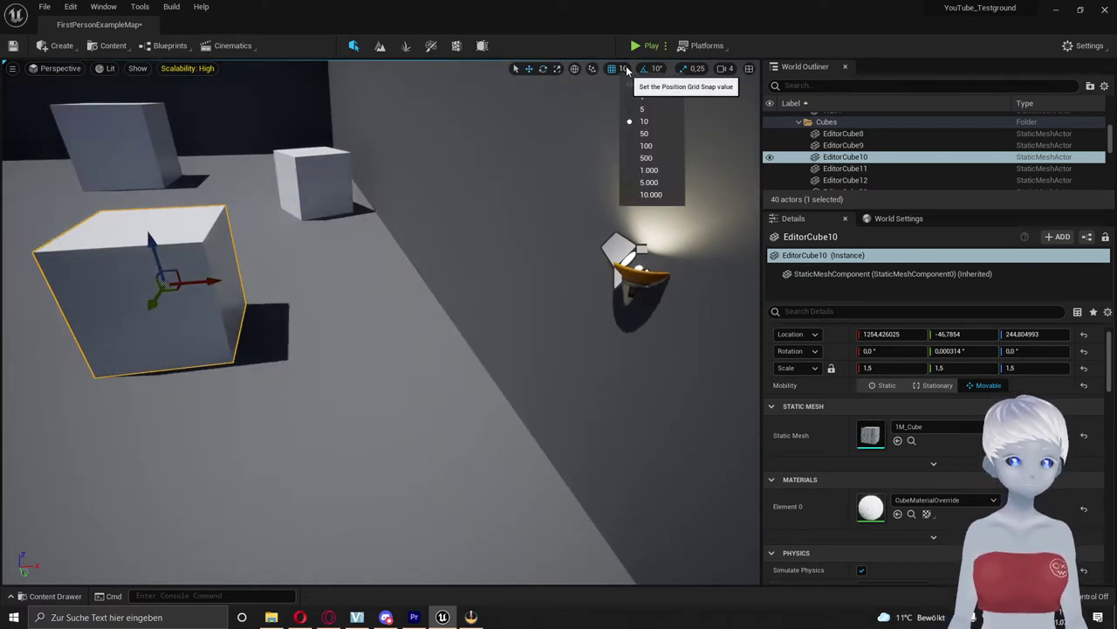
click(646, 145)
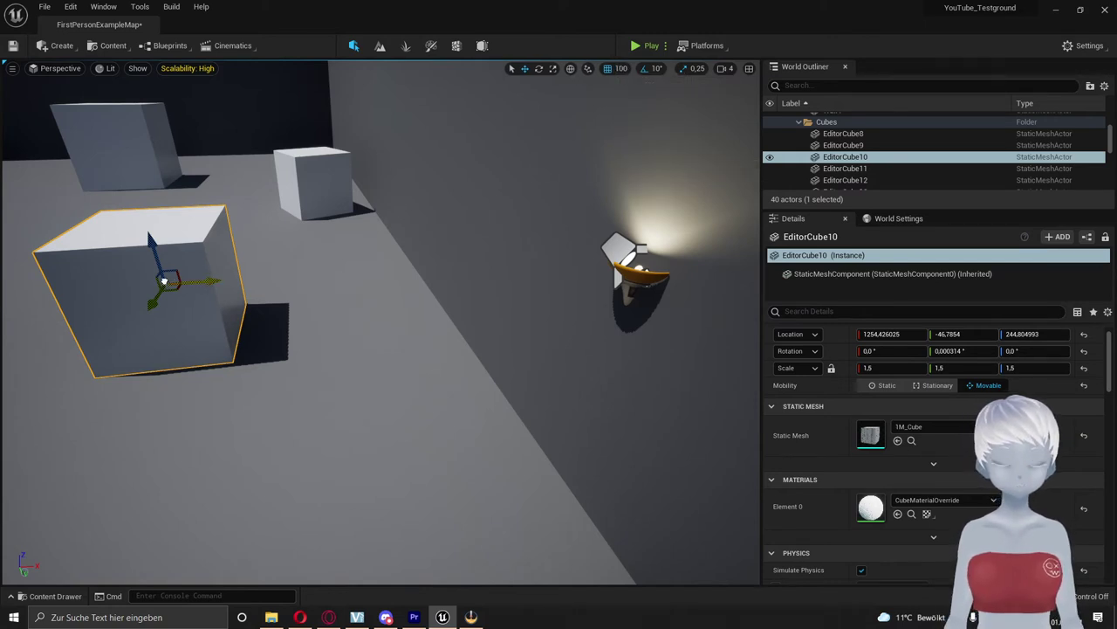
drag(163, 280, 122, 281)
mouse_move(122, 281)
right_down()
mouse_move(409, 262)
mouse_move(260, 254)
right_up()
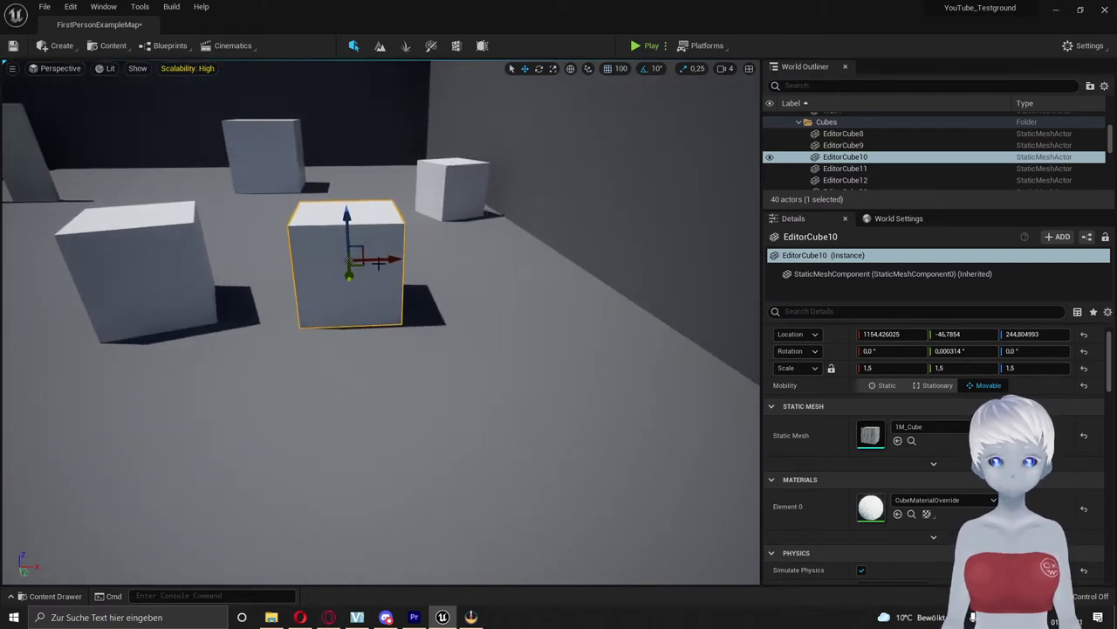
drag(378, 264, 403, 307)
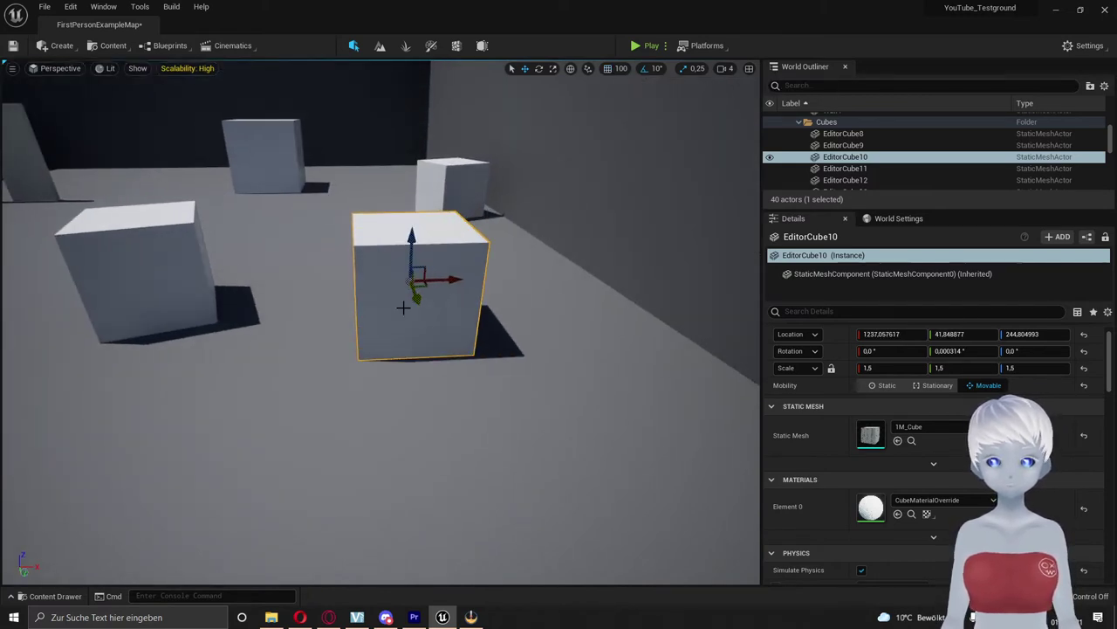
key(ctrl+z)
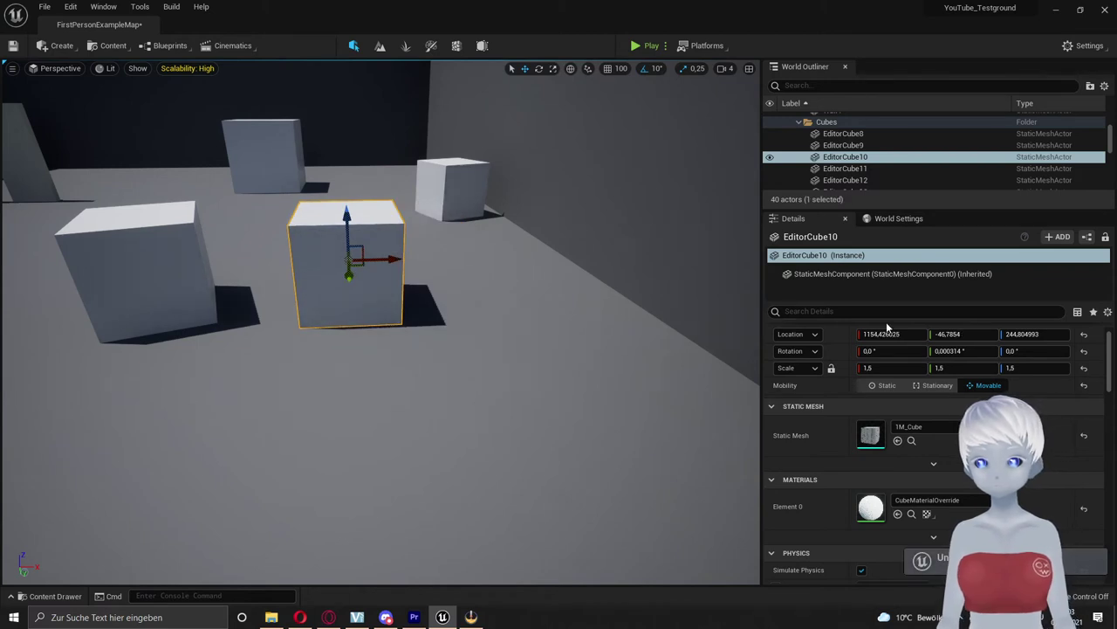
Set EditorCube10's Location X to 1500, then drag it back to about 1296
click(881, 335)
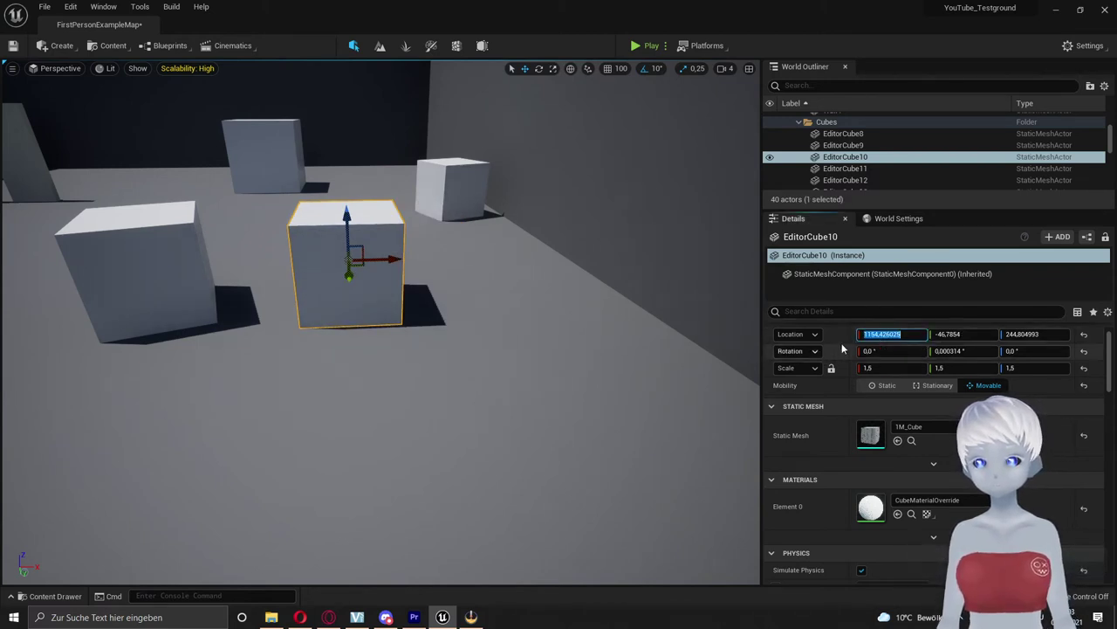
drag(875, 335, 917, 336)
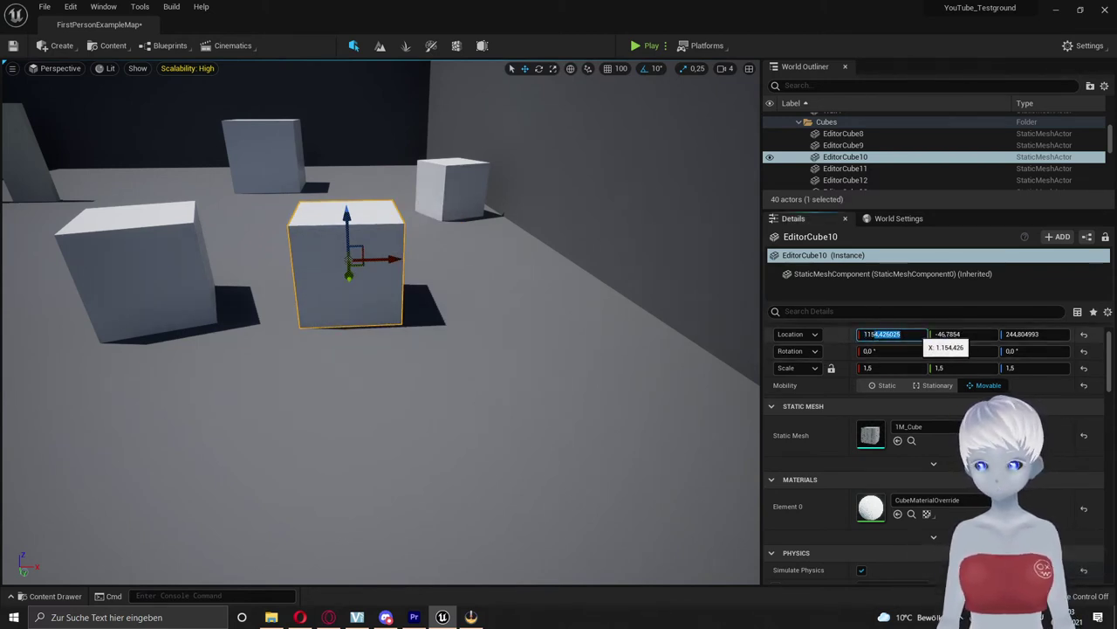
text(5)
key(Return)
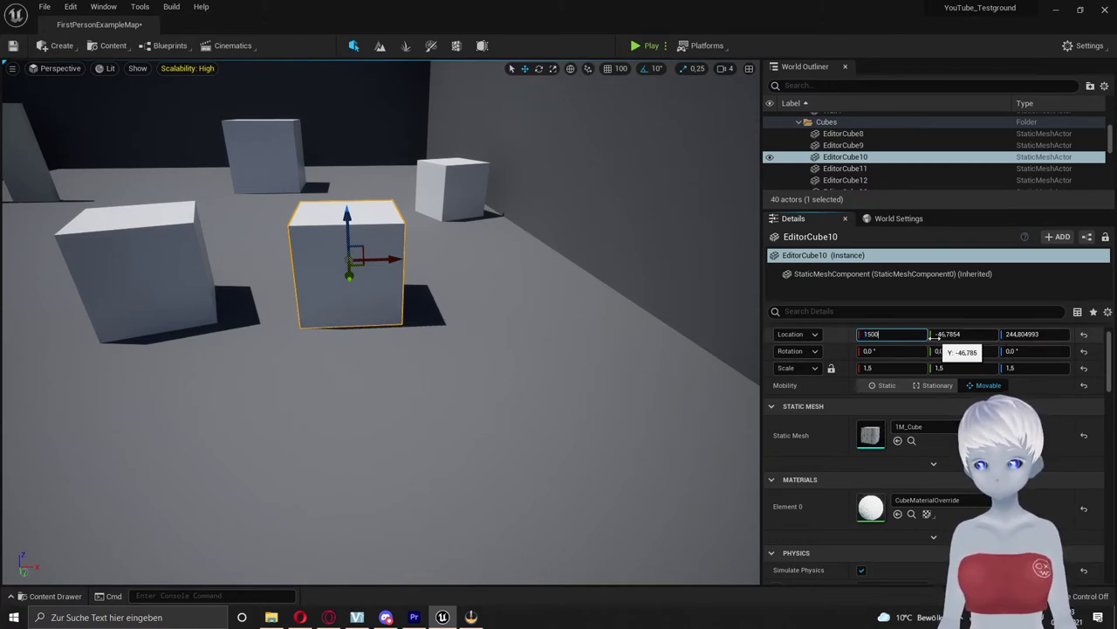
key(Return)
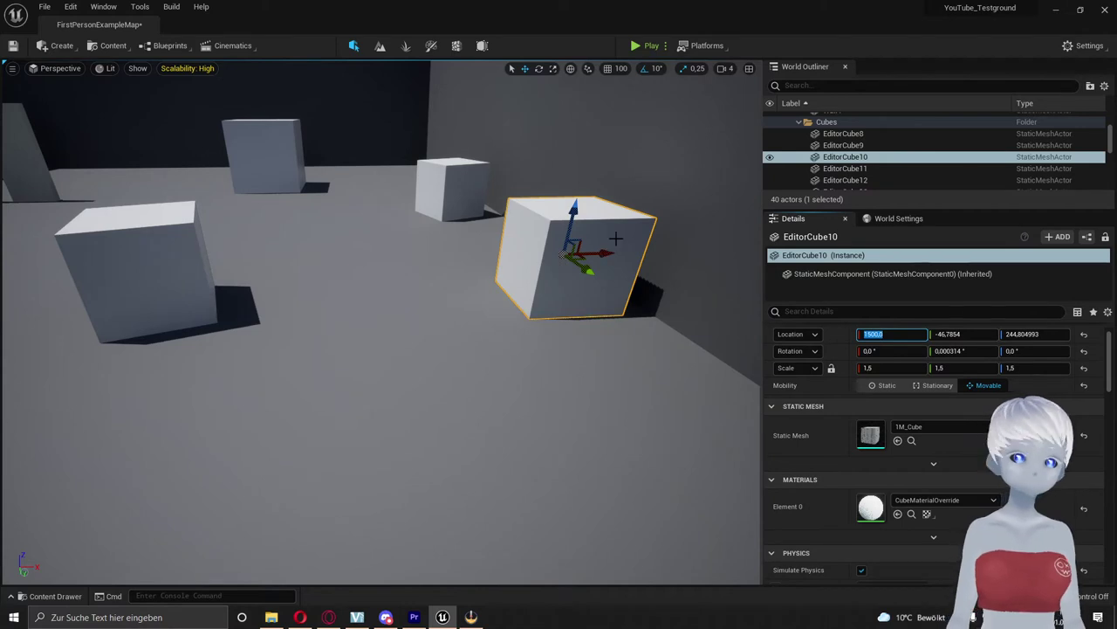
drag(602, 250, 479, 255)
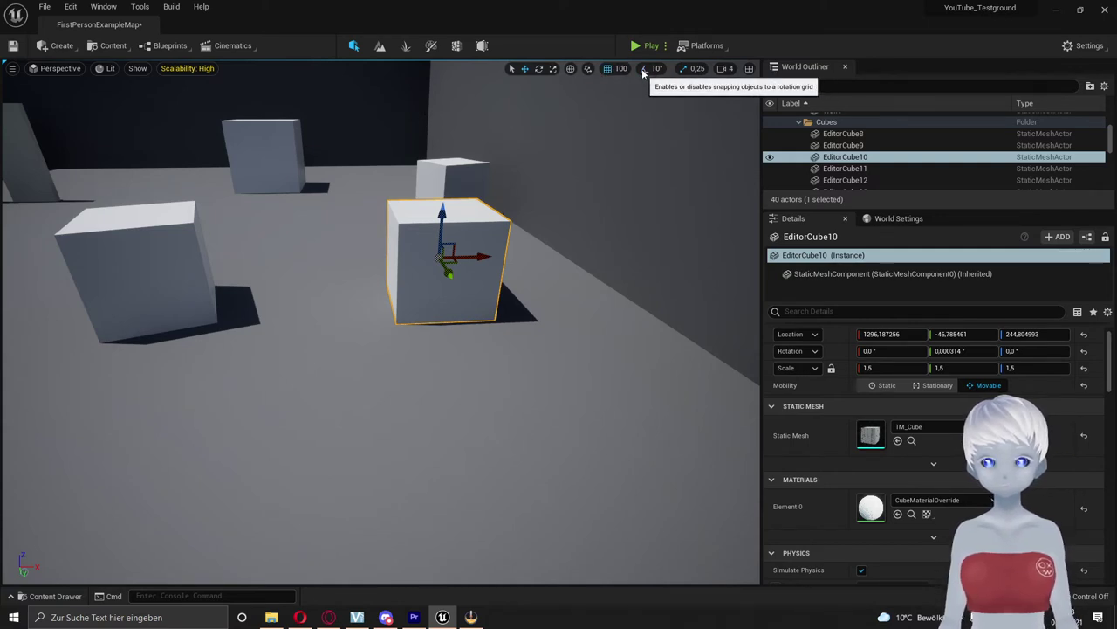
Set rotation snapping to 45° and turn EditorCube10 to a yaw of -90°
key(r)
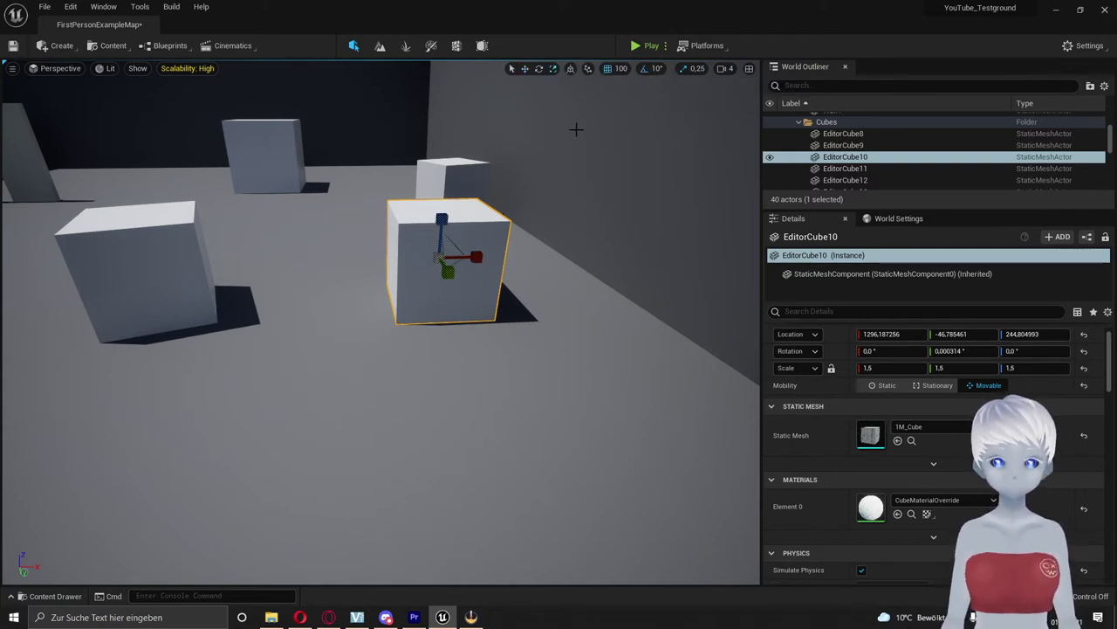
key(e)
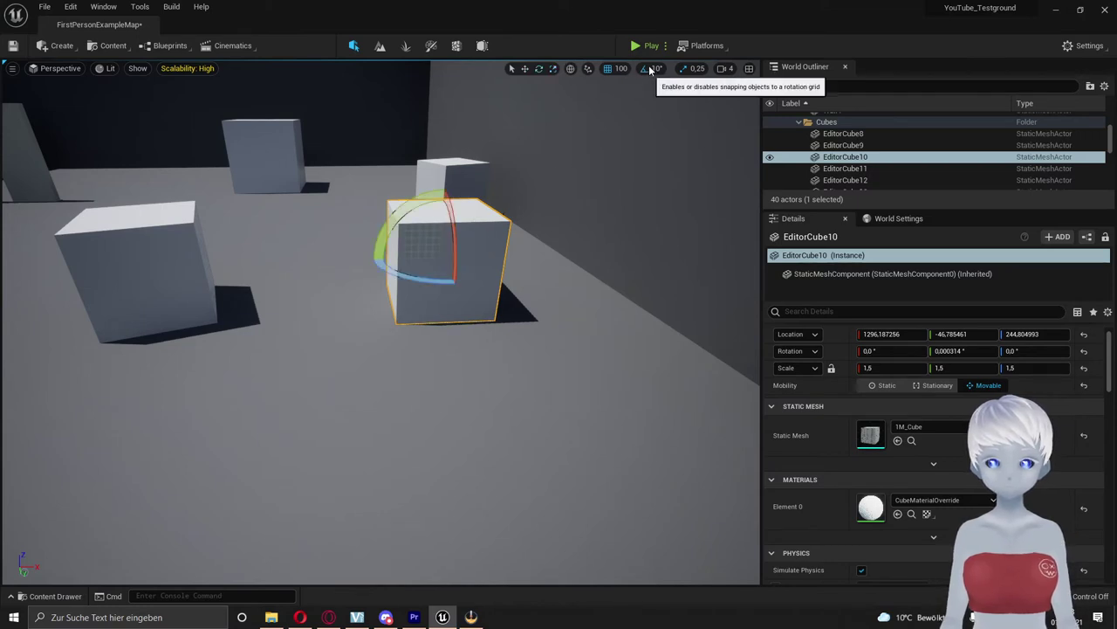
click(657, 69)
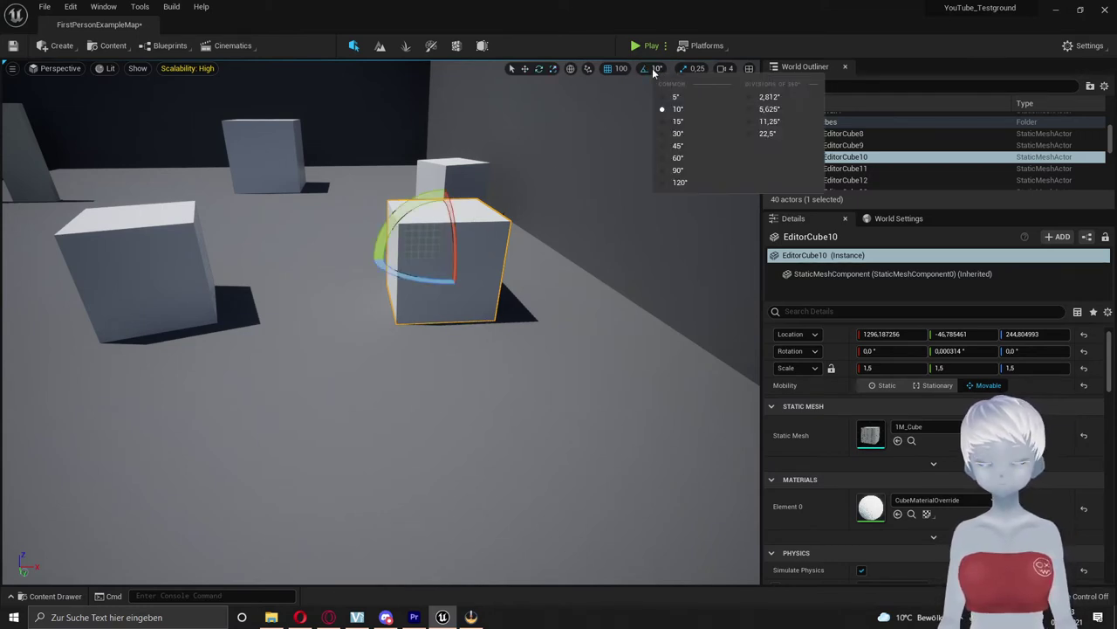
click(678, 170)
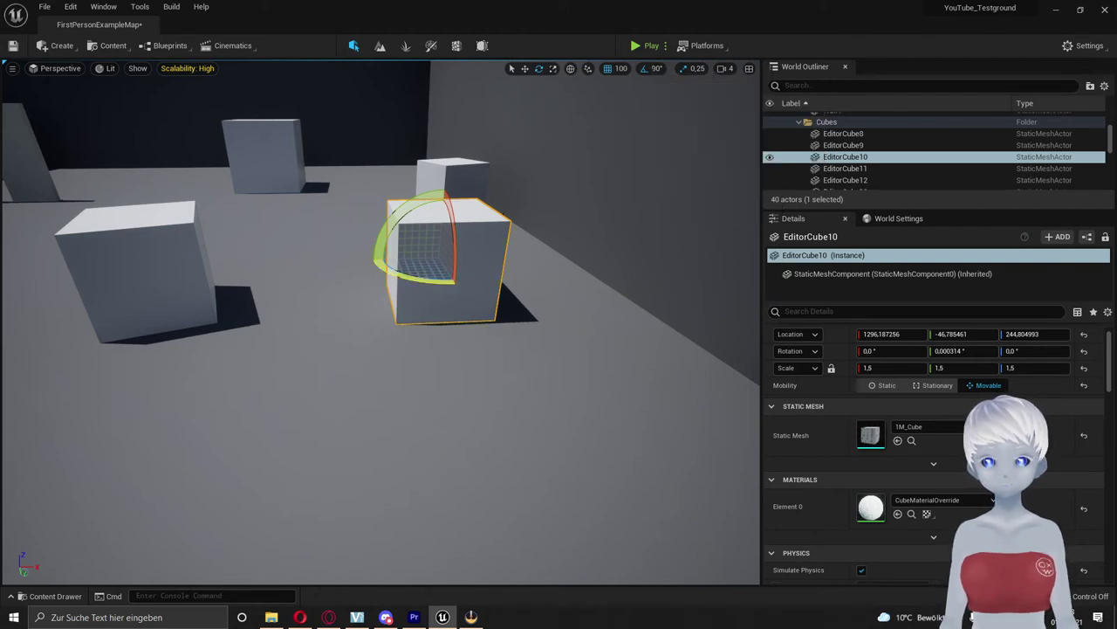
drag(522, 258, 521, 256)
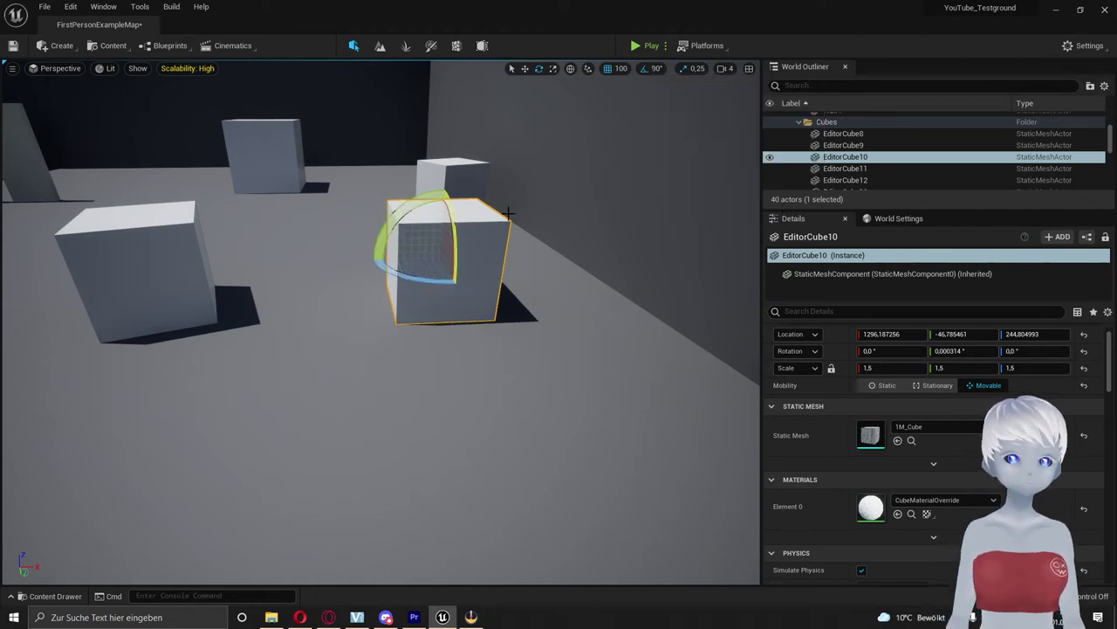
click(657, 68)
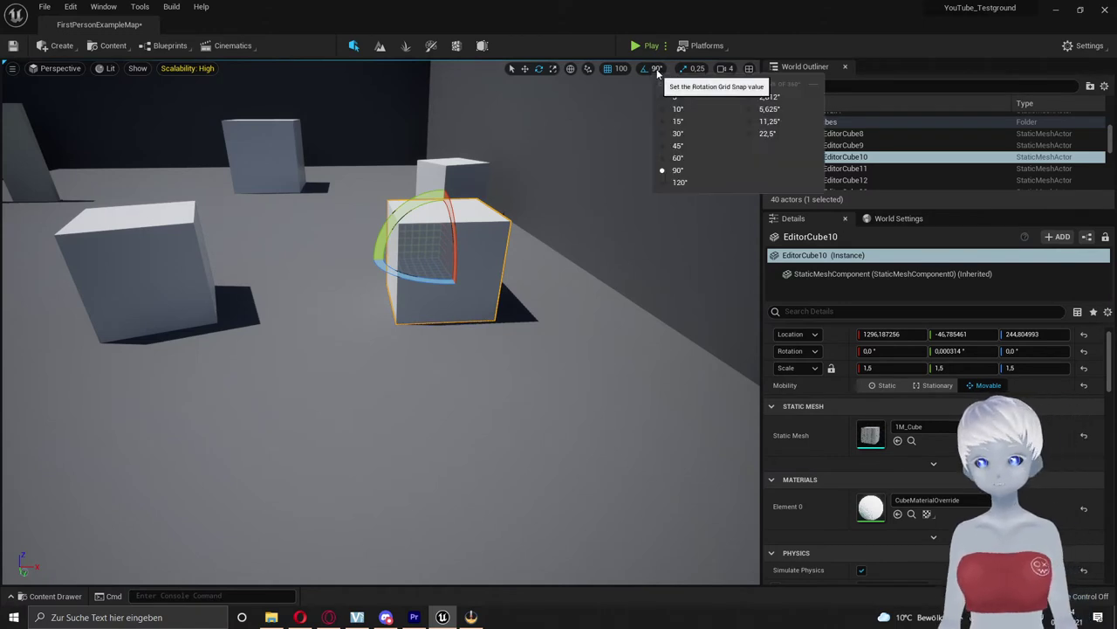
click(683, 154)
drag(507, 258, 454, 181)
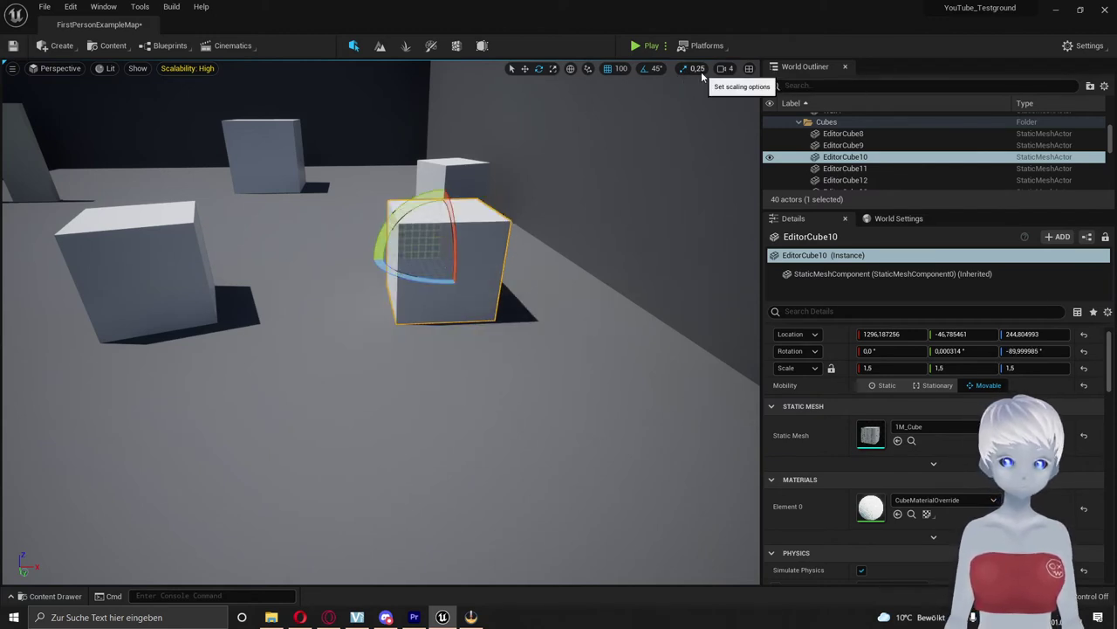
Try a scale snap of 10 on the cube, undo it, then set scale snapping to 0.03125
key(w)
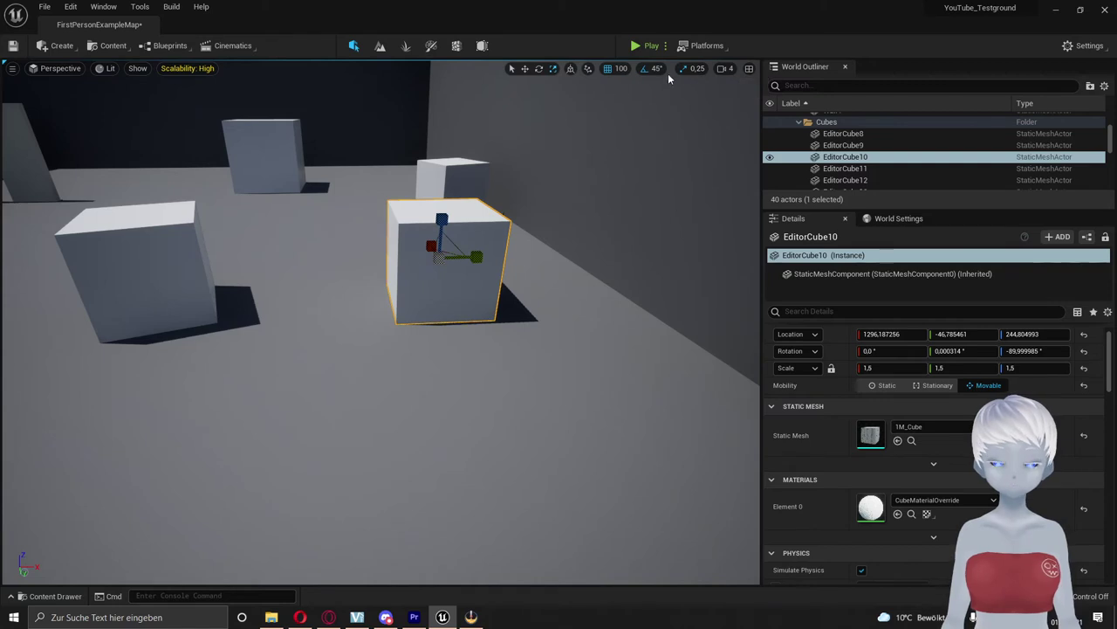
click(694, 69)
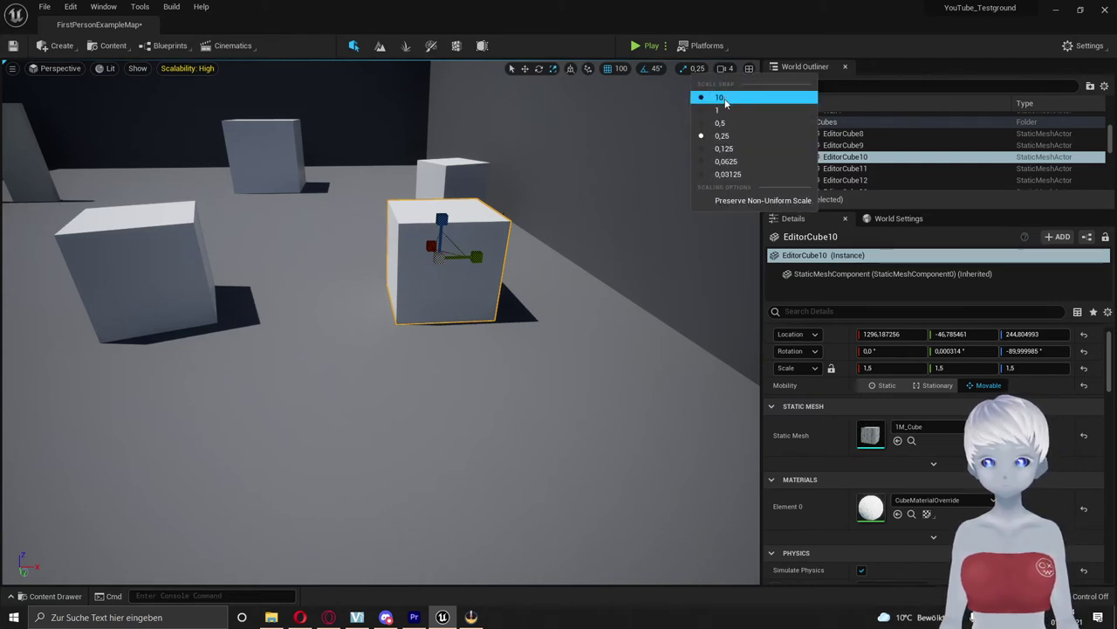
click(725, 97)
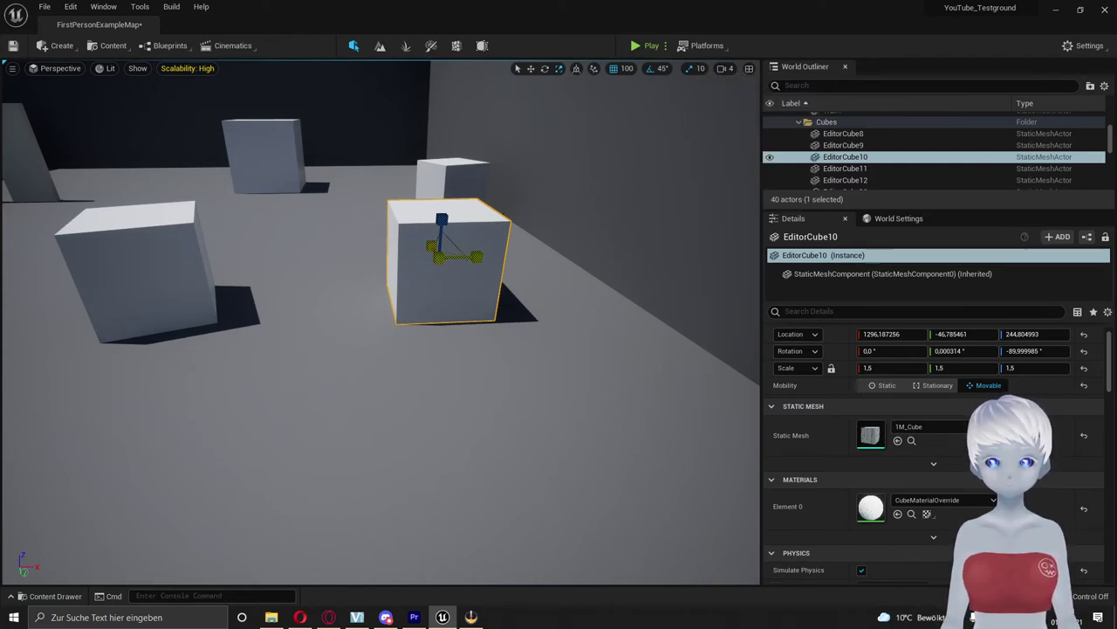
mouse_move(455, 254)
mouse_down()
mouse_move(467, 252)
mouse_move(449, 253)
mouse_up()
key(ctrl+z)
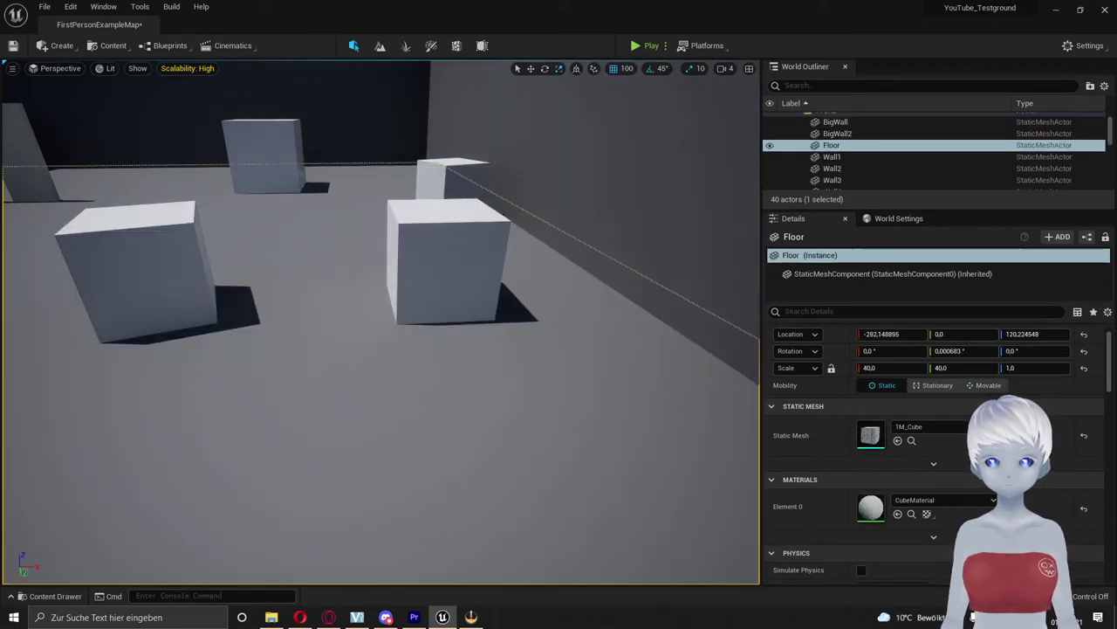
click(699, 70)
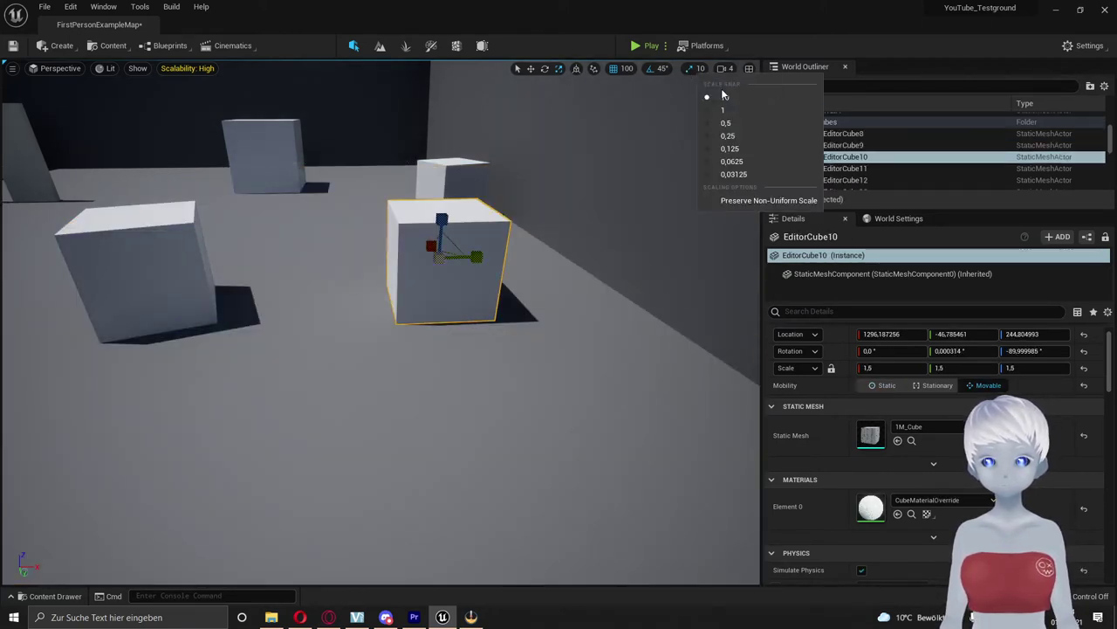
click(723, 171)
right_drag(541, 229, 541, 228)
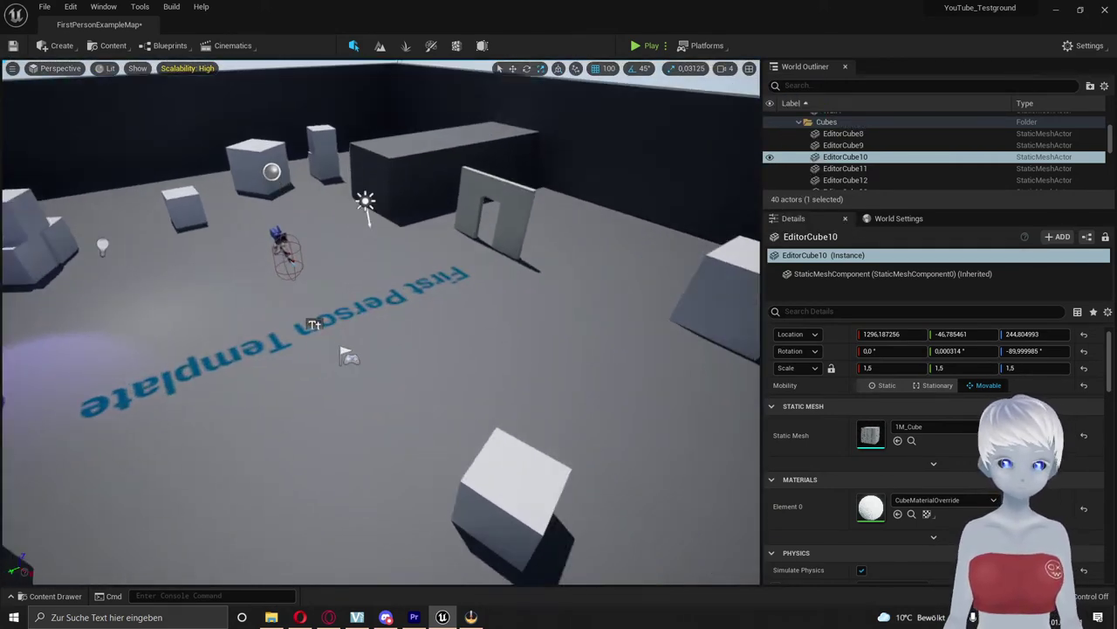
Apply M_Cobble_Stone_Rough from StarterContent/Materials to the arena's far wall
right_drag(78, 511, 77, 512)
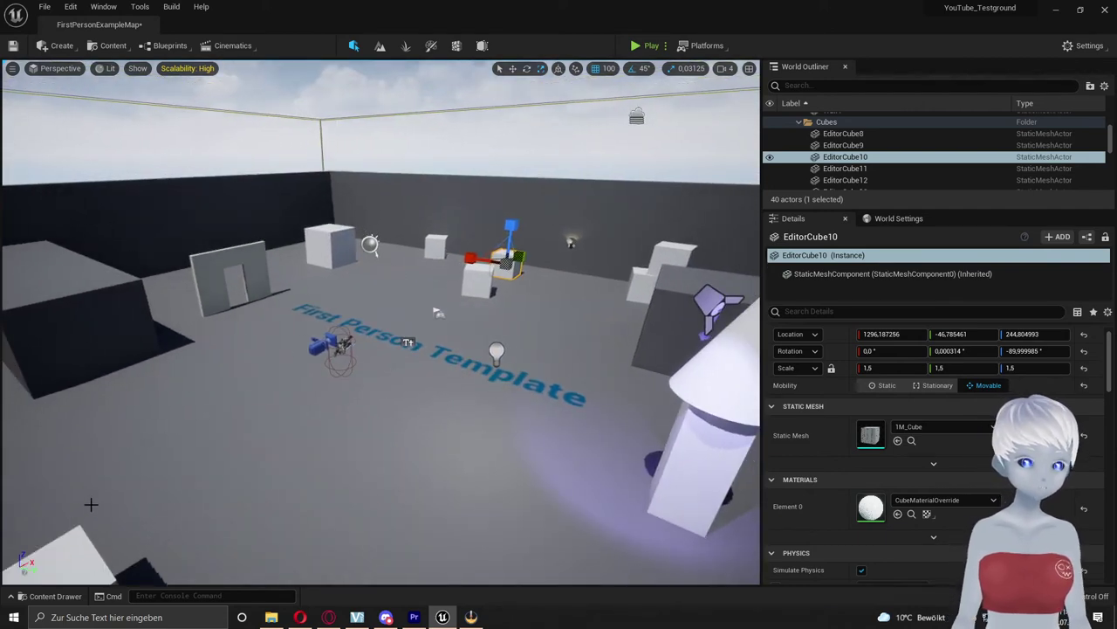
click(55, 595)
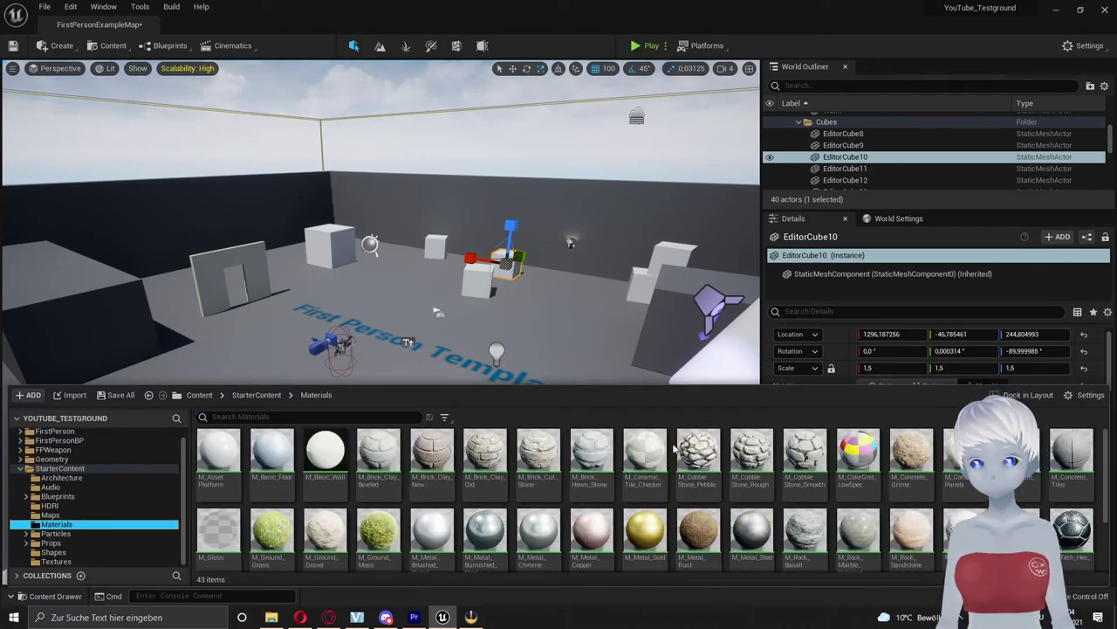
drag(726, 493, 611, 257)
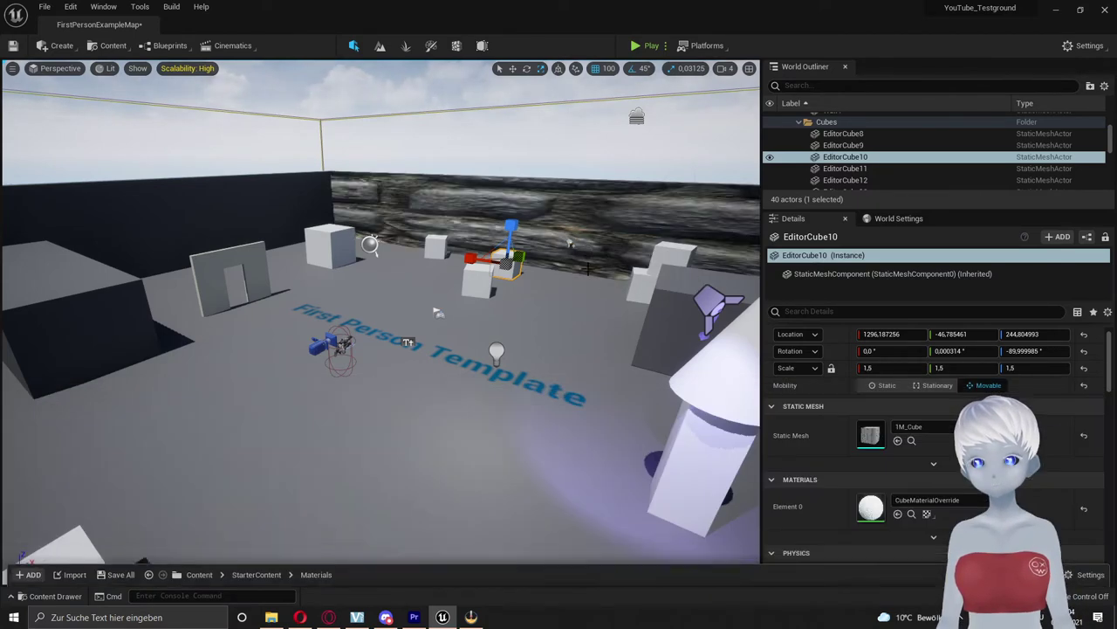
scroll(493, 225, up, 1)
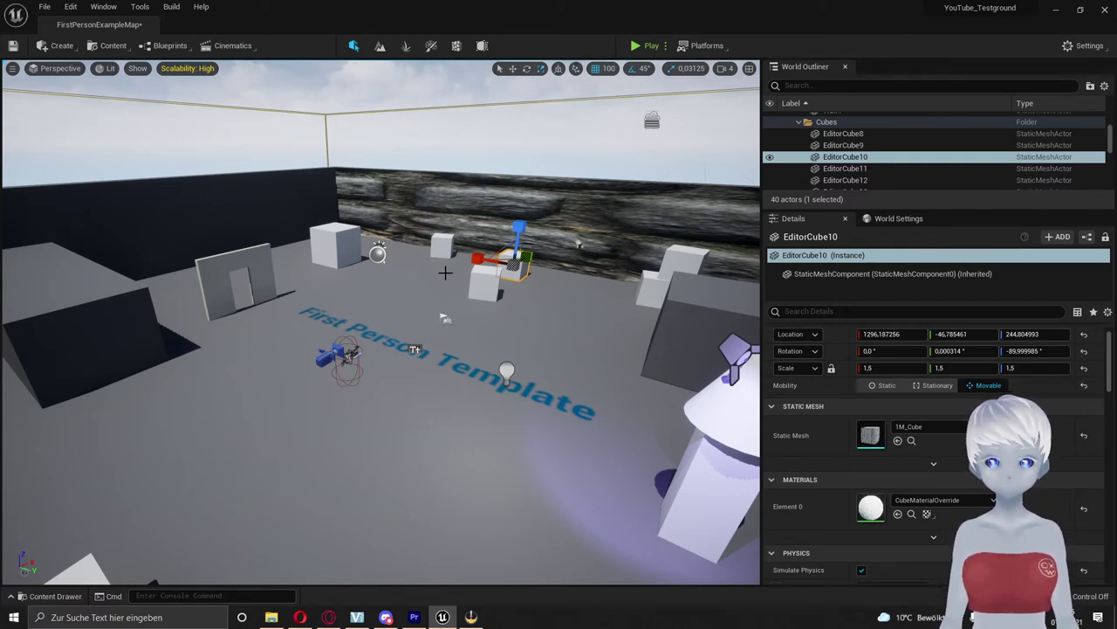
Place SM_Chair and SM_Couch from StarterContent/Props into the arena
key(ctrl+space)
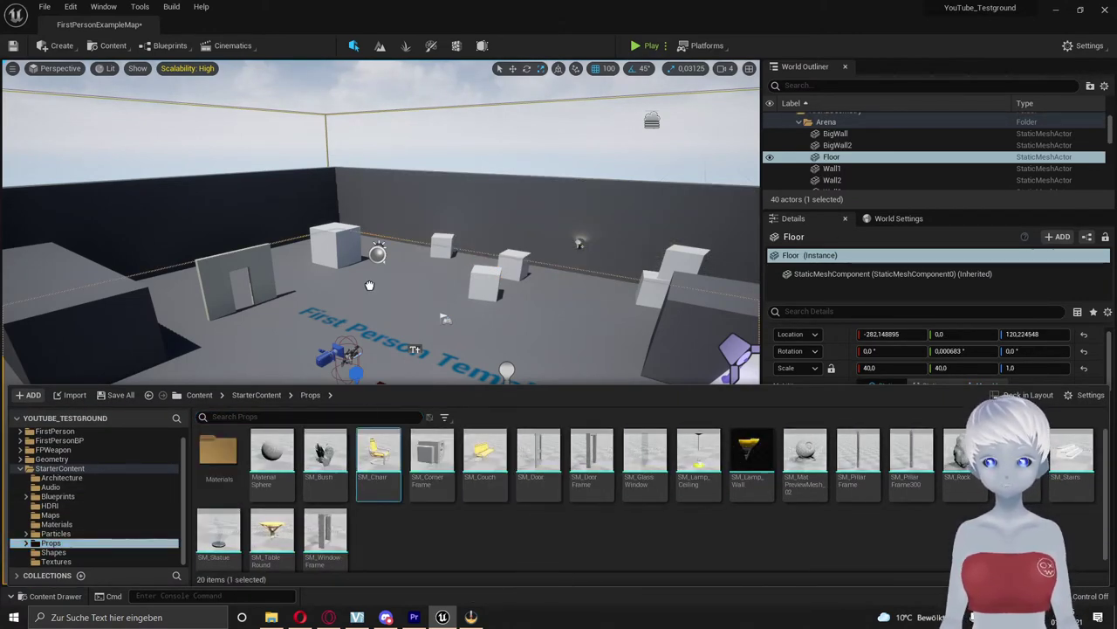
drag(378, 452, 383, 310)
key(ctrl+space)
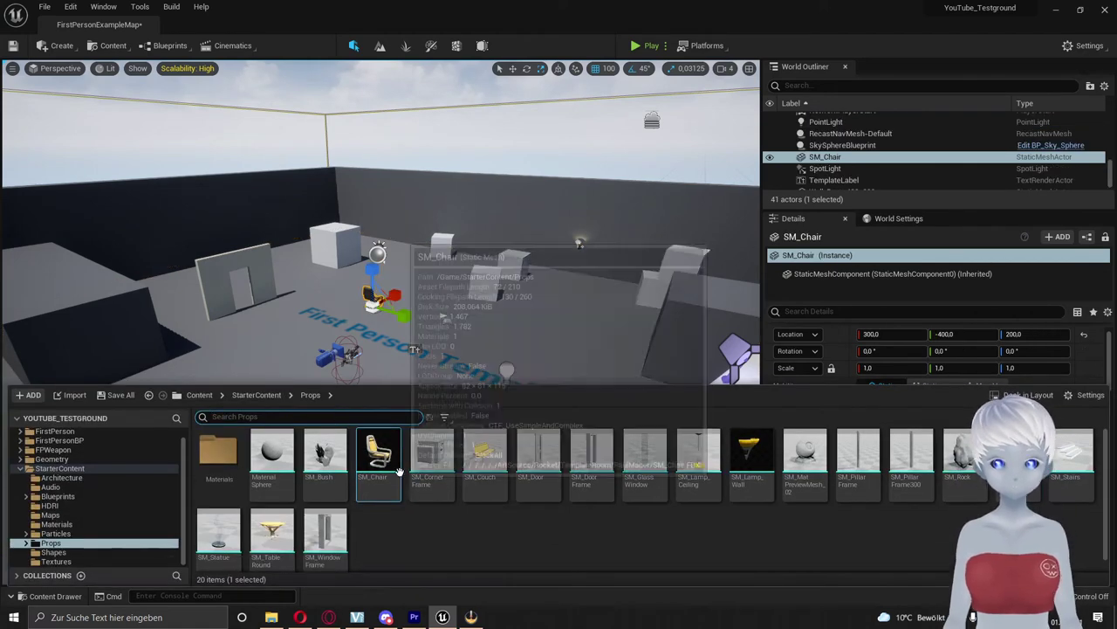
mouse_move(439, 449)
mouse_down()
mouse_move(271, 362)
mouse_move(542, 360)
mouse_move(498, 393)
mouse_up()
Rotate the chair to 135° about its vertical axis, then return to move mode with the floor selected
key(e)
click(374, 299)
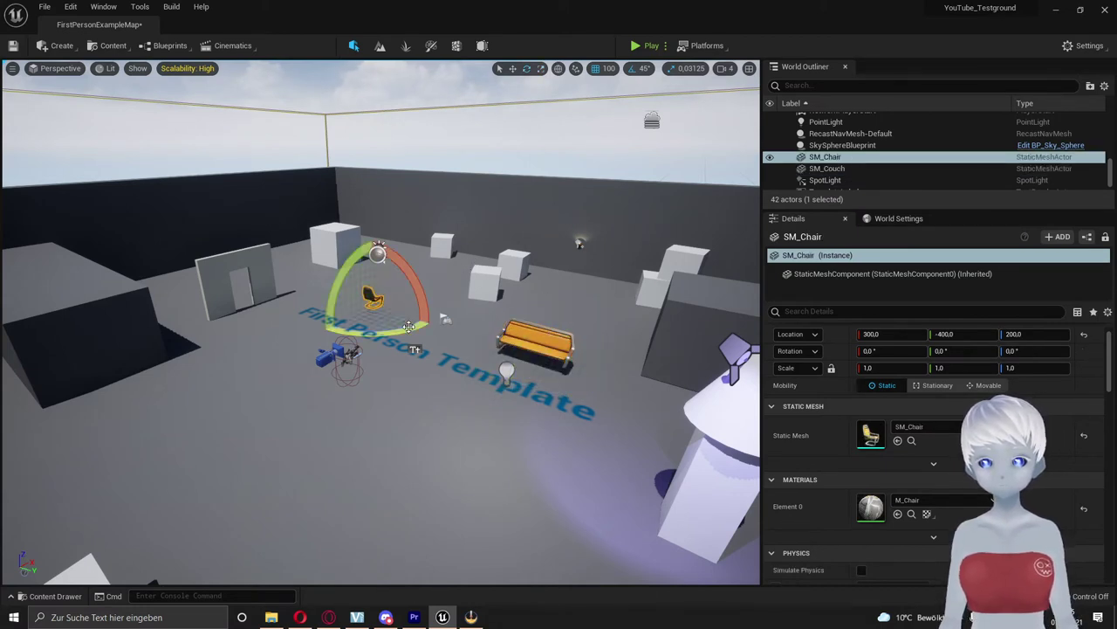
drag(409, 326, 414, 395)
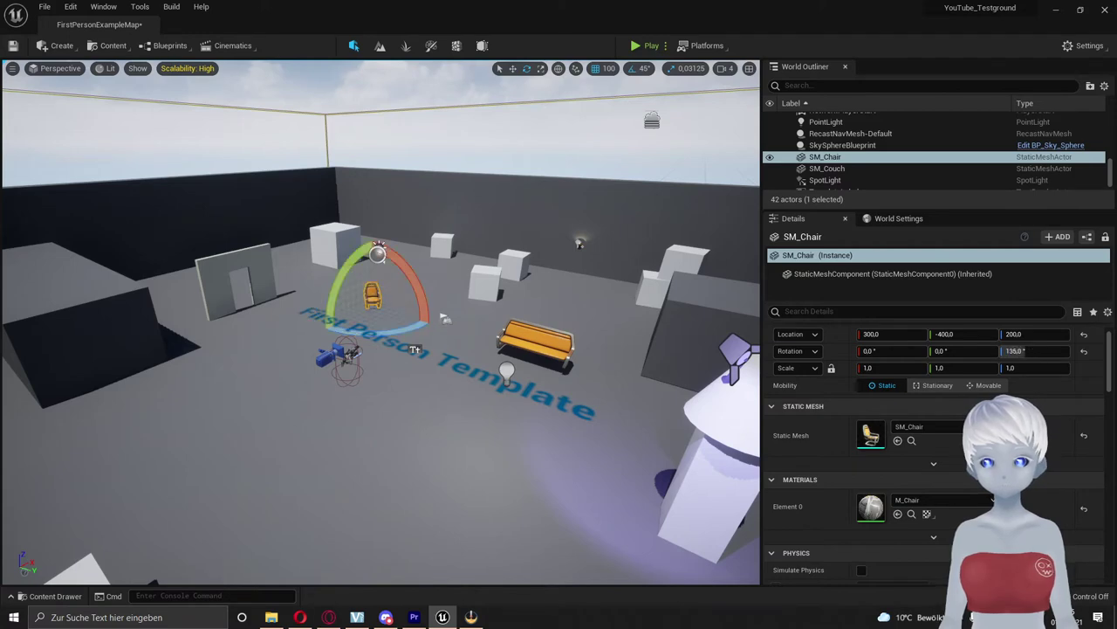
click(178, 451)
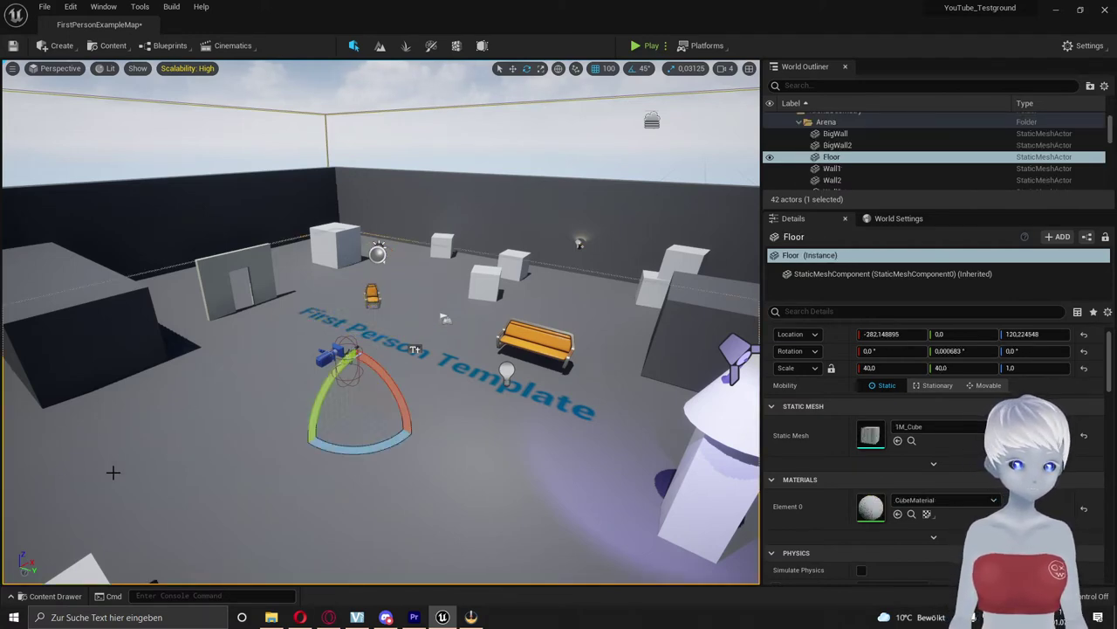
key(ctrl+a)
key(w)
click(325, 420)
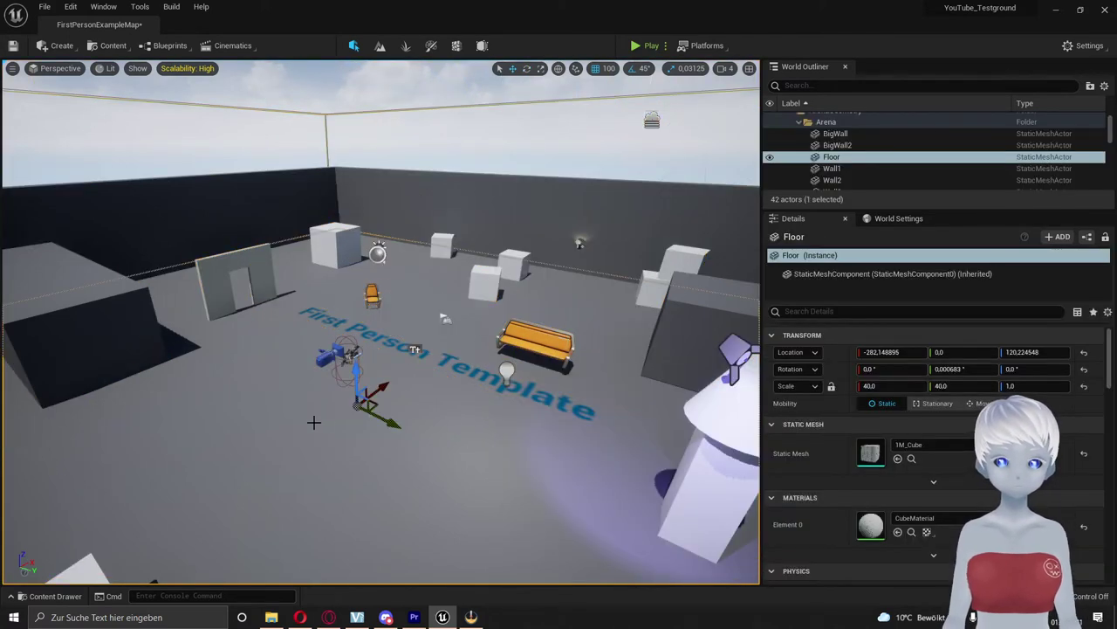
key(ctrl+space)
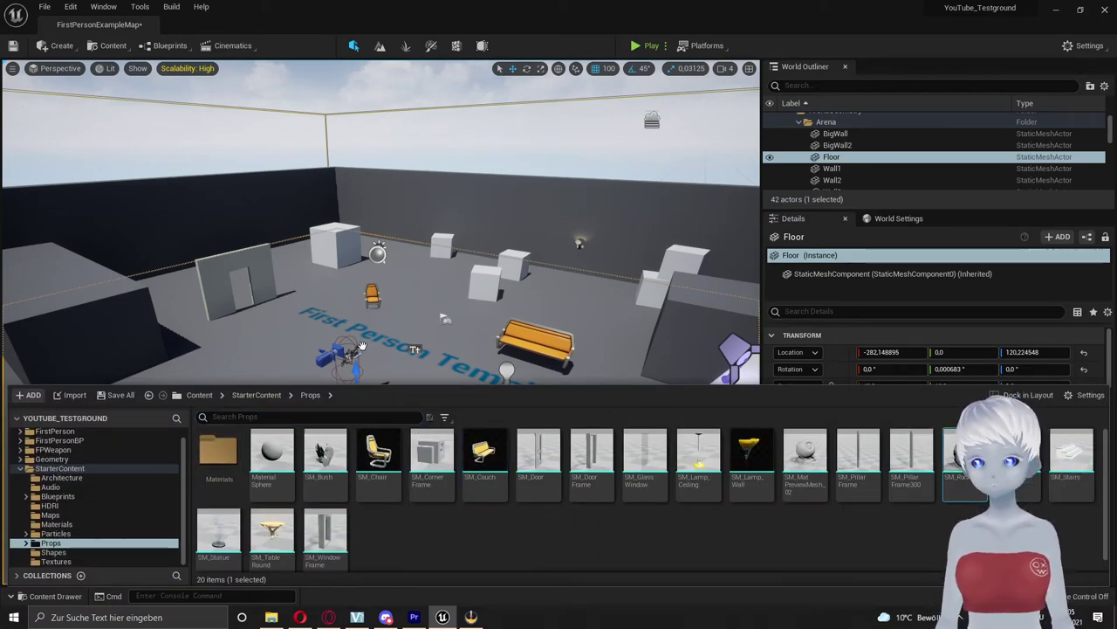
Place SM_Rock at 800, -400, 200, then reframe the arena and show the Shapes folder
mouse_move(960, 450)
mouse_down()
mouse_move(361, 295)
mouse_move(426, 264)
mouse_up()
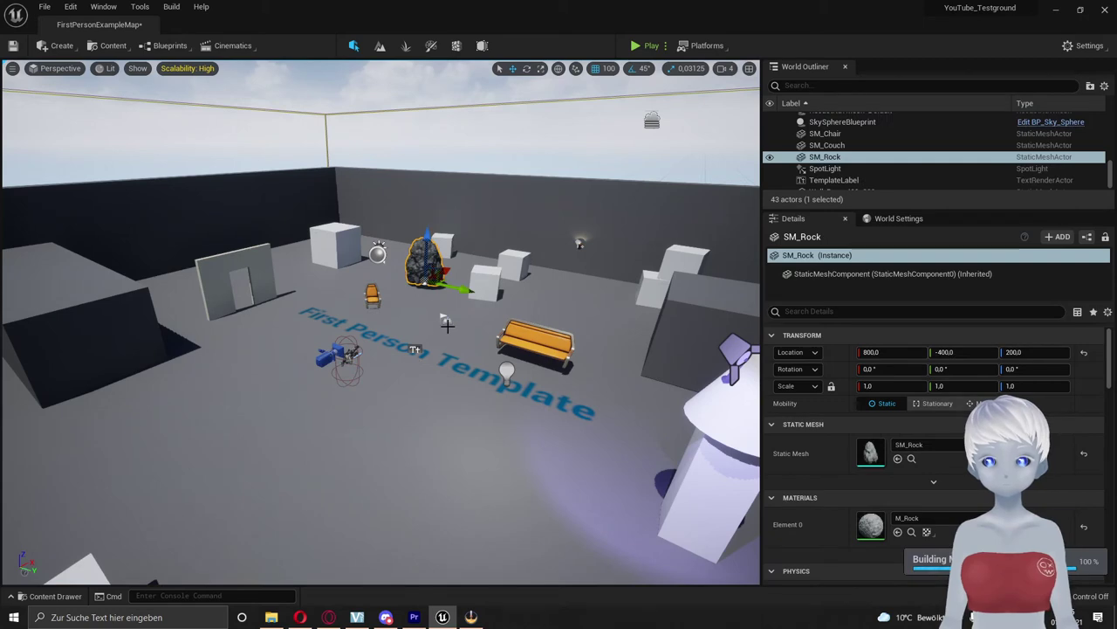
key(f)
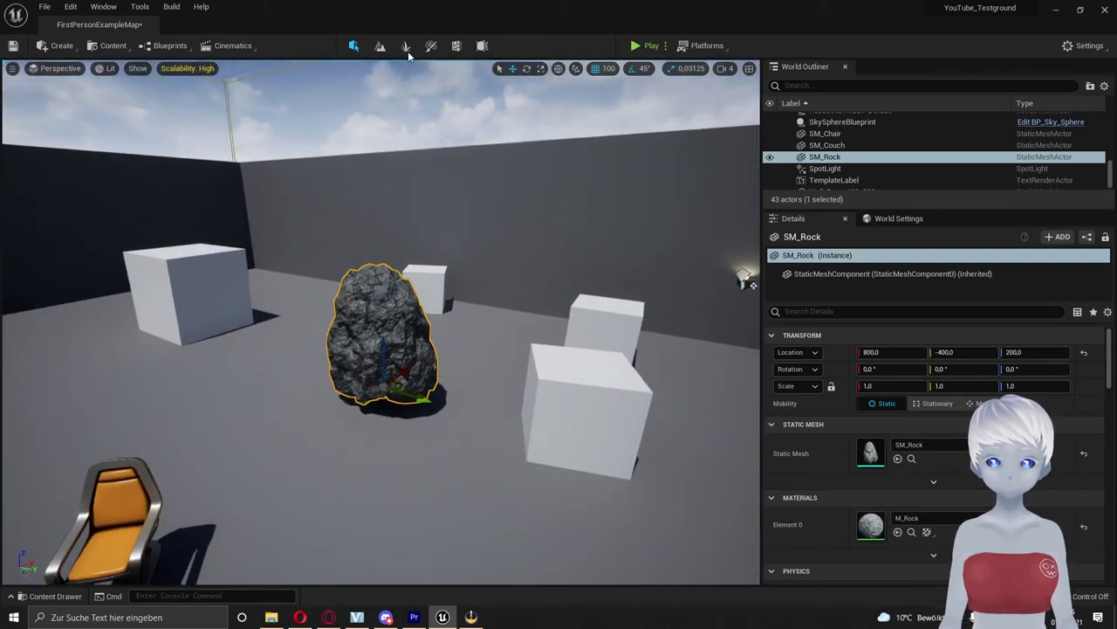
mouse_move(380, 332)
right_down()
mouse_move(380, 314)
mouse_move(409, 288)
right_up()
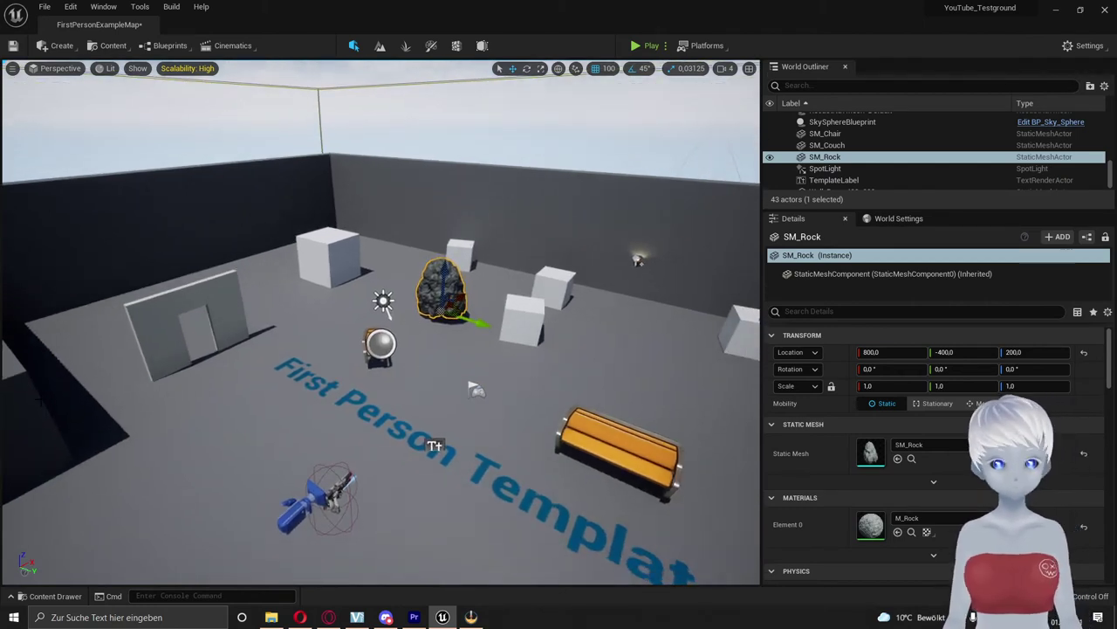
right_drag(167, 425, 371, 386)
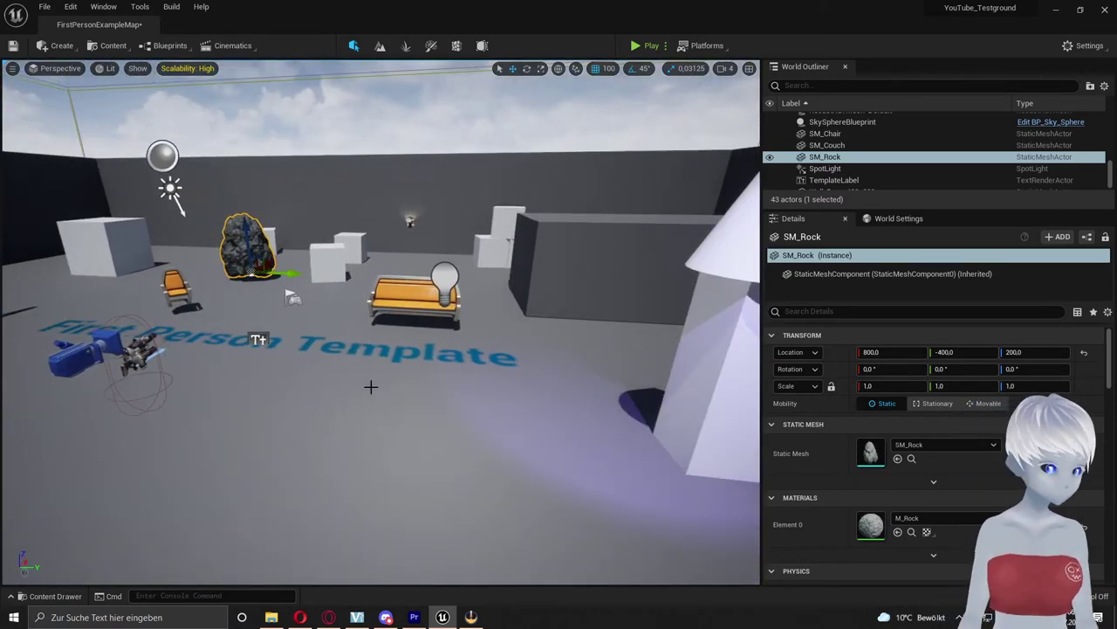
click(371, 386)
key(ctrl+space)
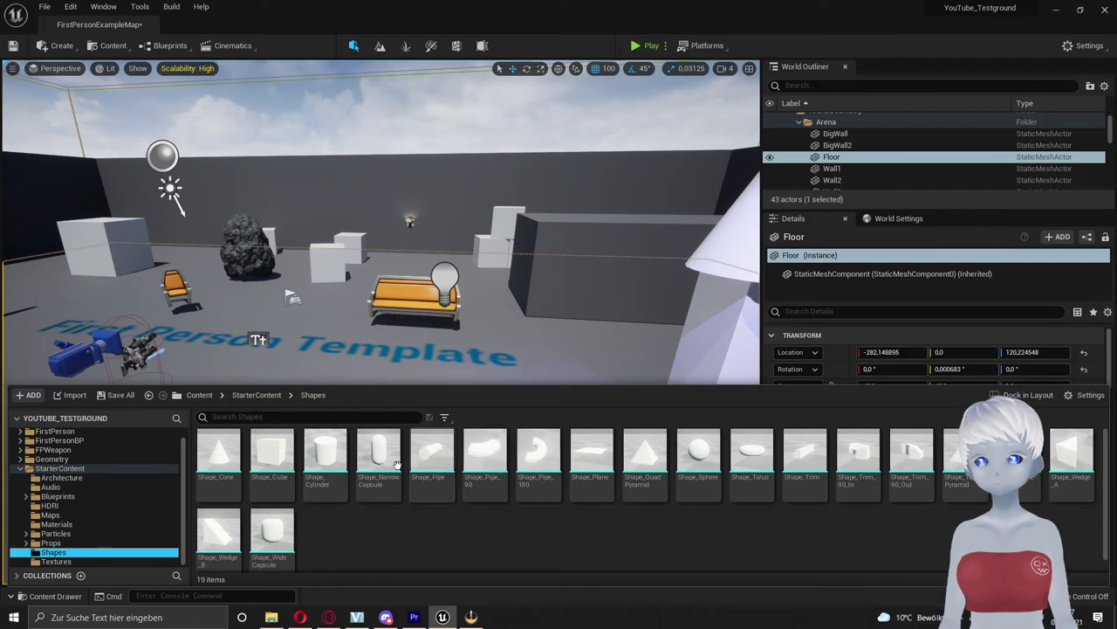
Place Shape_NarrowCapsule and Shape_Trim_90_Out on the arena floor
drag(378, 450, 309, 327)
key(ctrl+space)
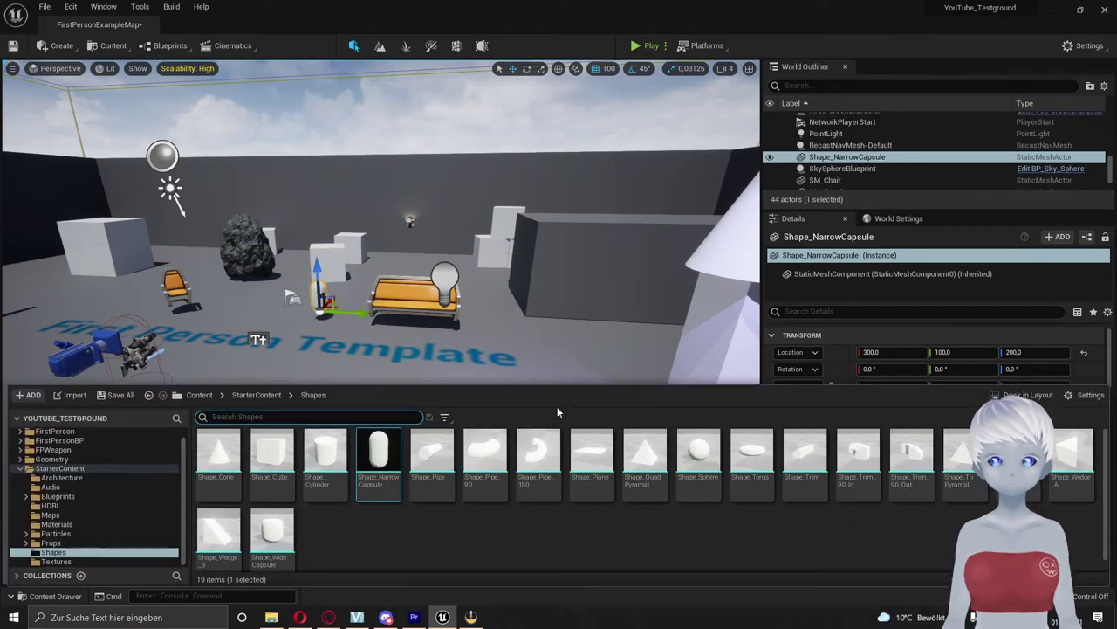
drag(911, 450, 367, 400)
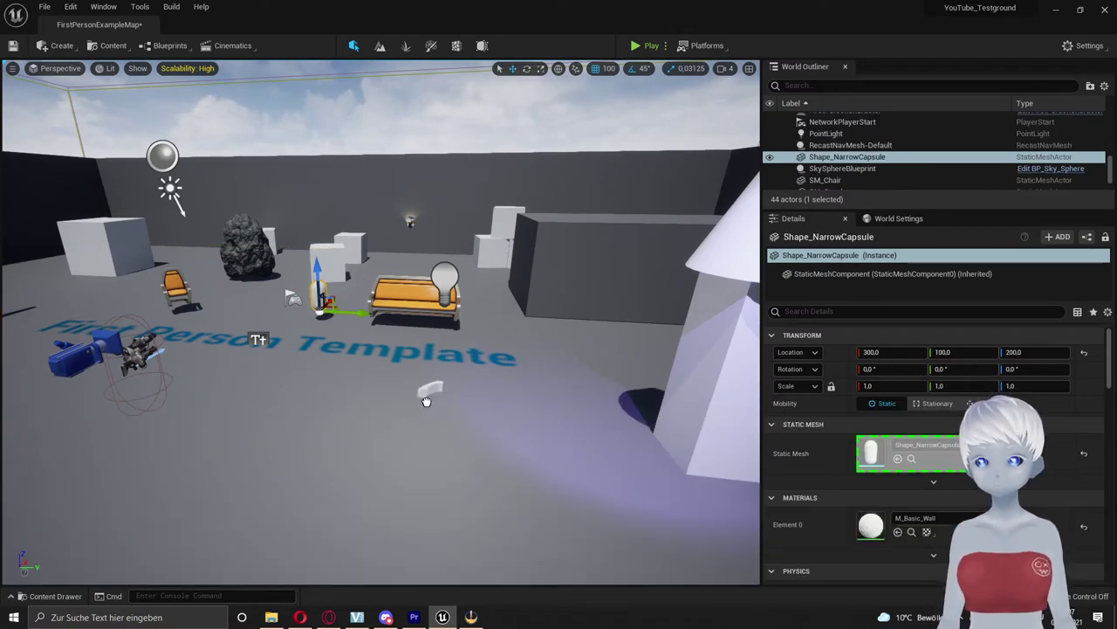
mouse_move(337, 409)
right_down()
mouse_move(411, 411)
mouse_move(337, 269)
right_up()
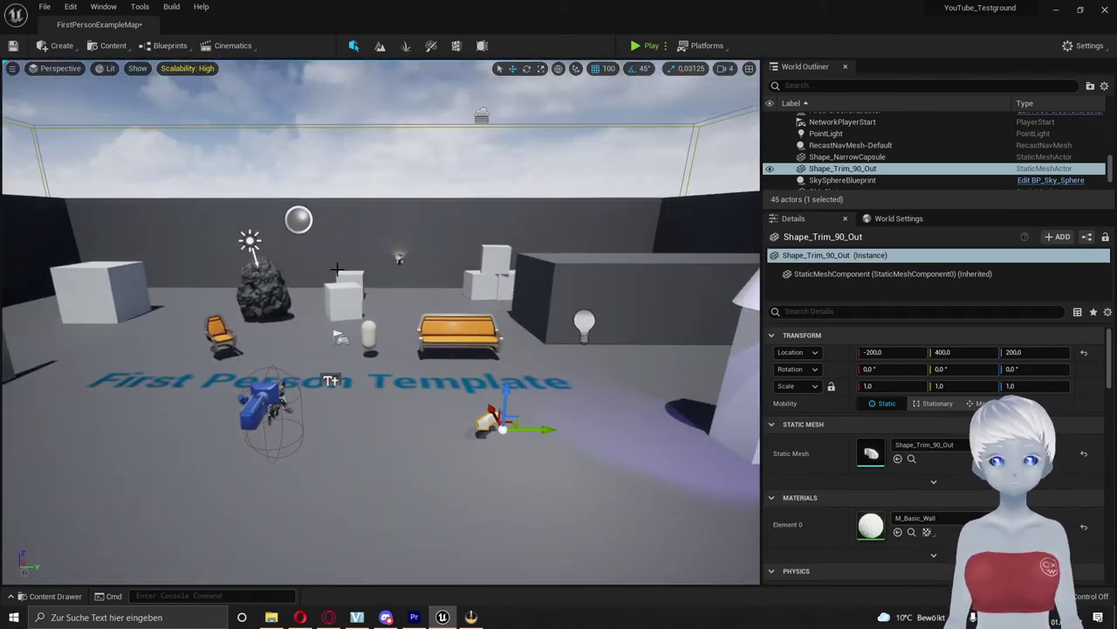
click(391, 158)
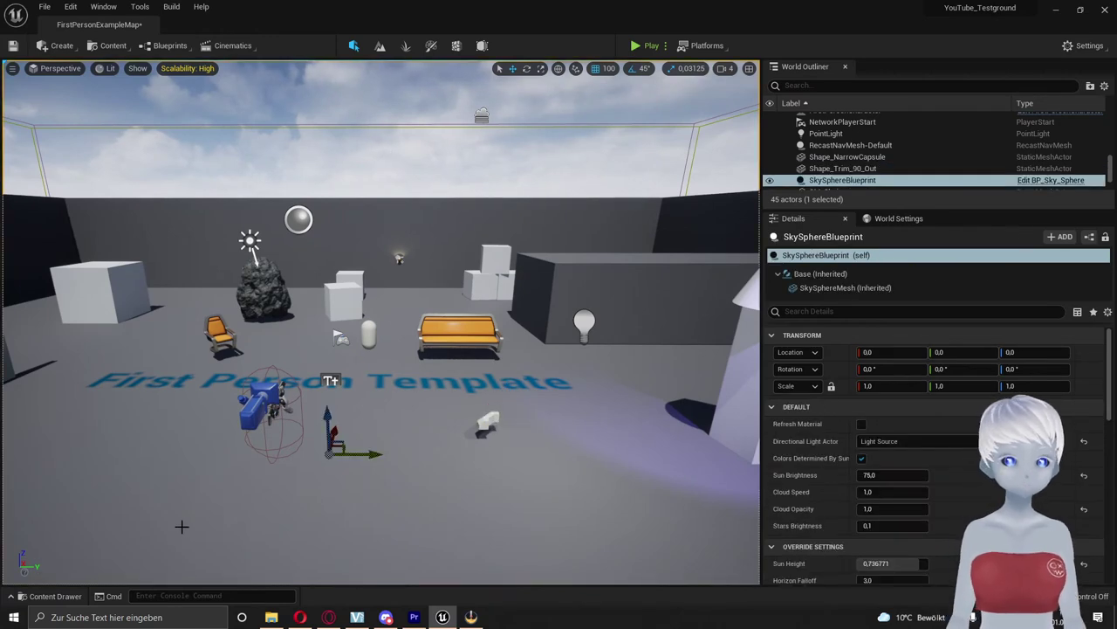
key(ctrl+space)
right_drag(219, 349, 262, 341)
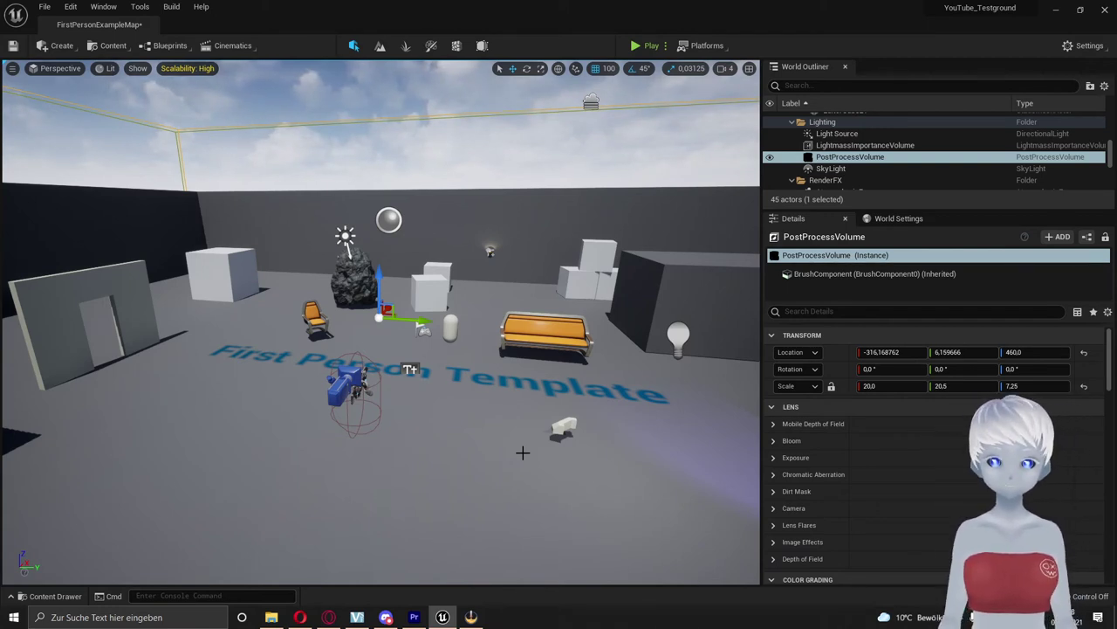
Select the Floor actor and open the toolbar's Content dropdown
click(523, 452)
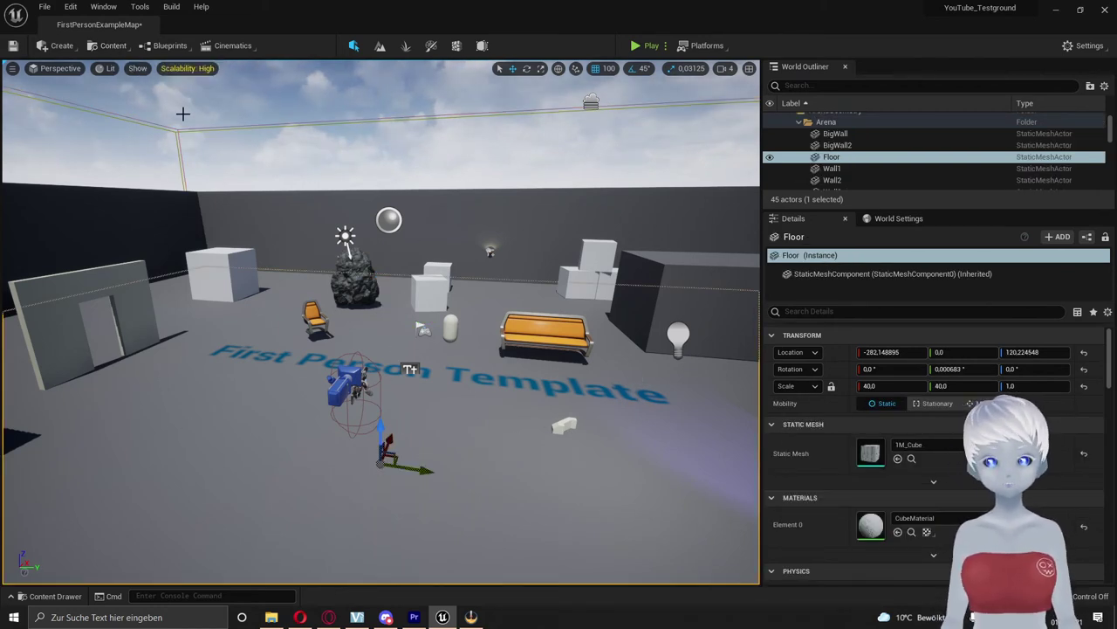
click(109, 45)
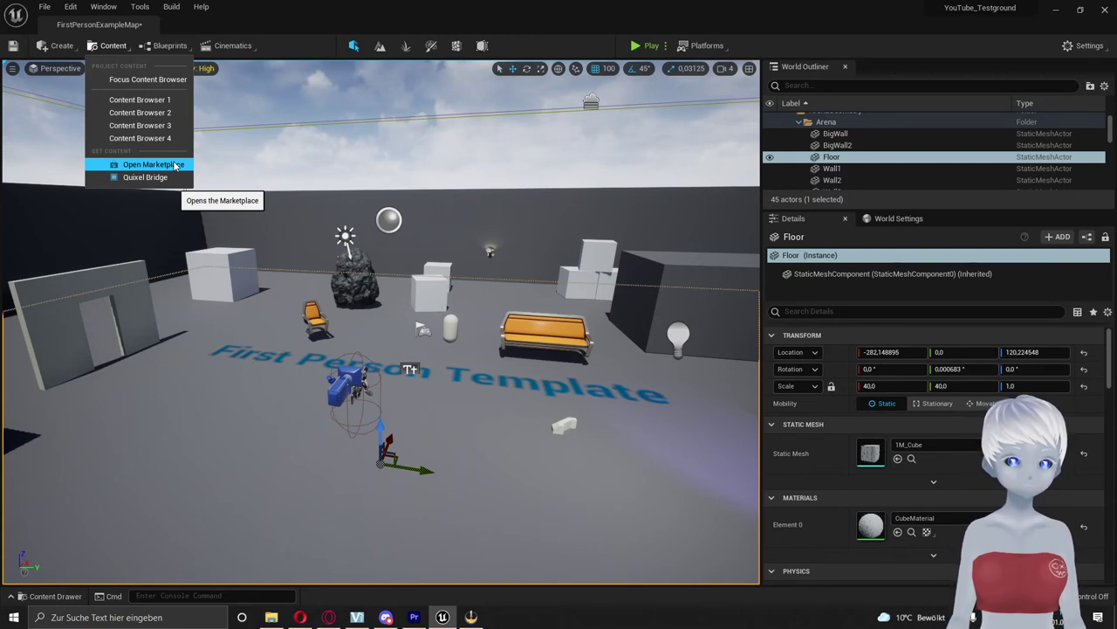
Launch Quixel Bridge, reposition its window over the editor and begin account sign-in
click(144, 177)
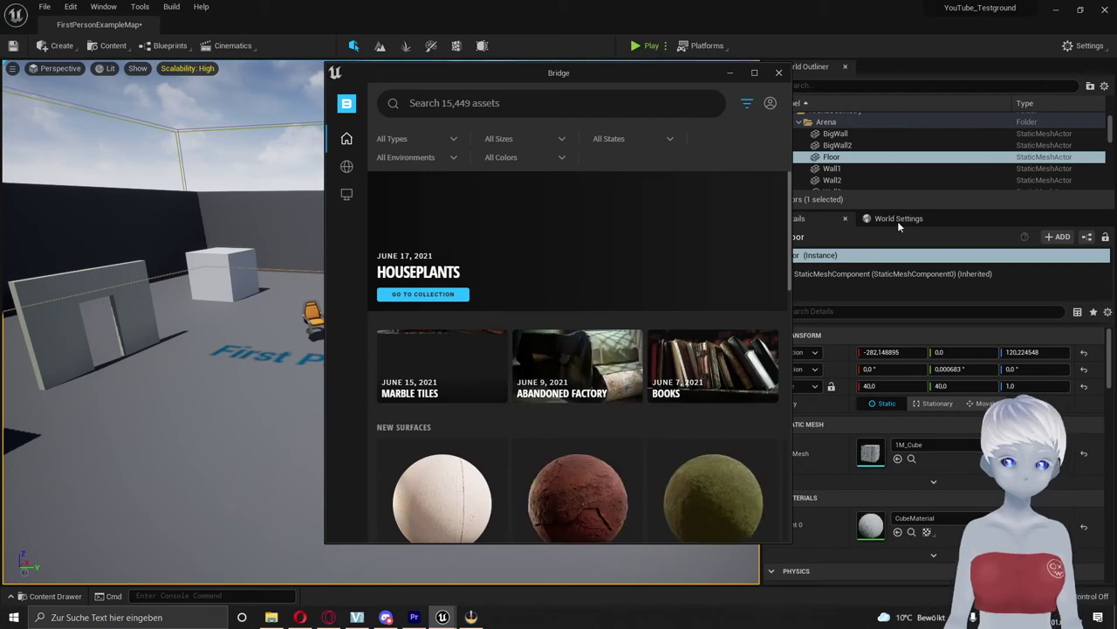
mouse_move(676, 72)
mouse_down()
mouse_move(539, 102)
mouse_move(588, 60)
mouse_up()
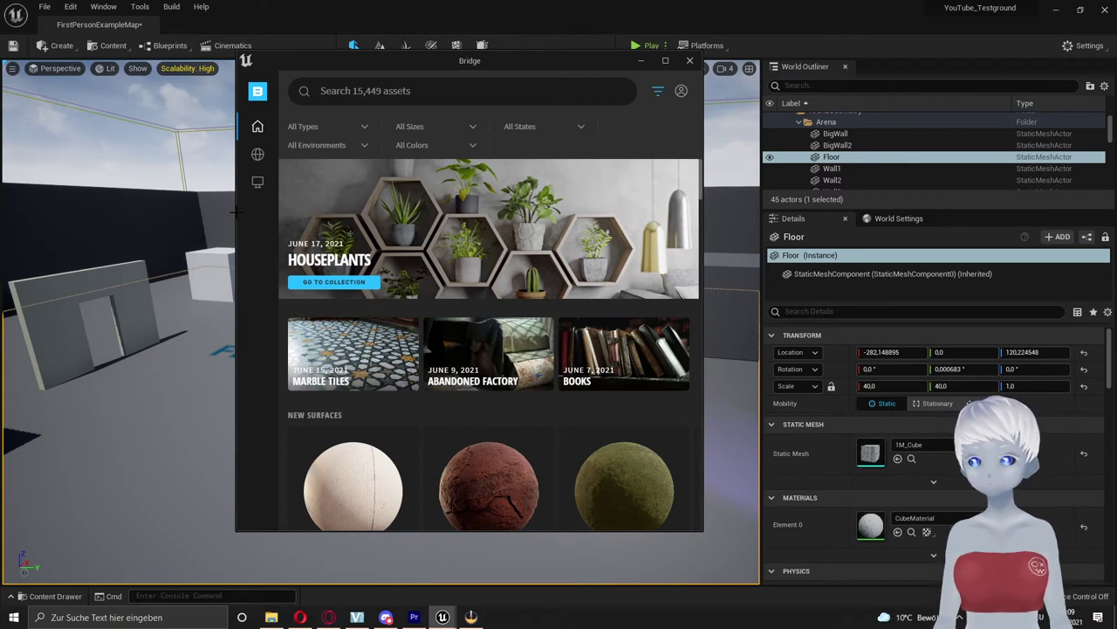
click(681, 92)
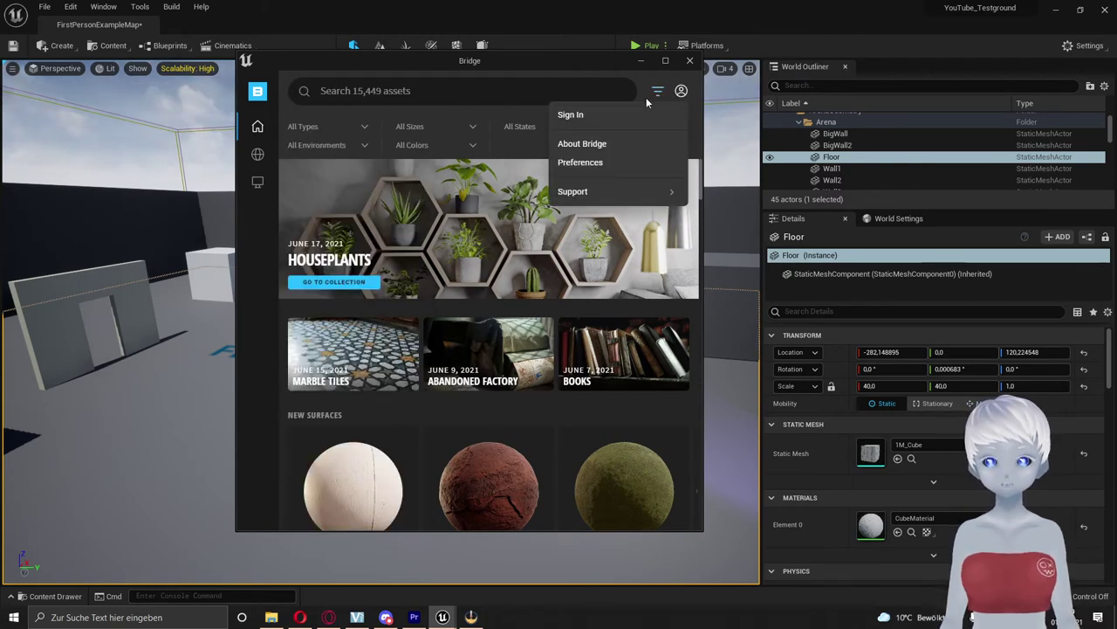
click(584, 113)
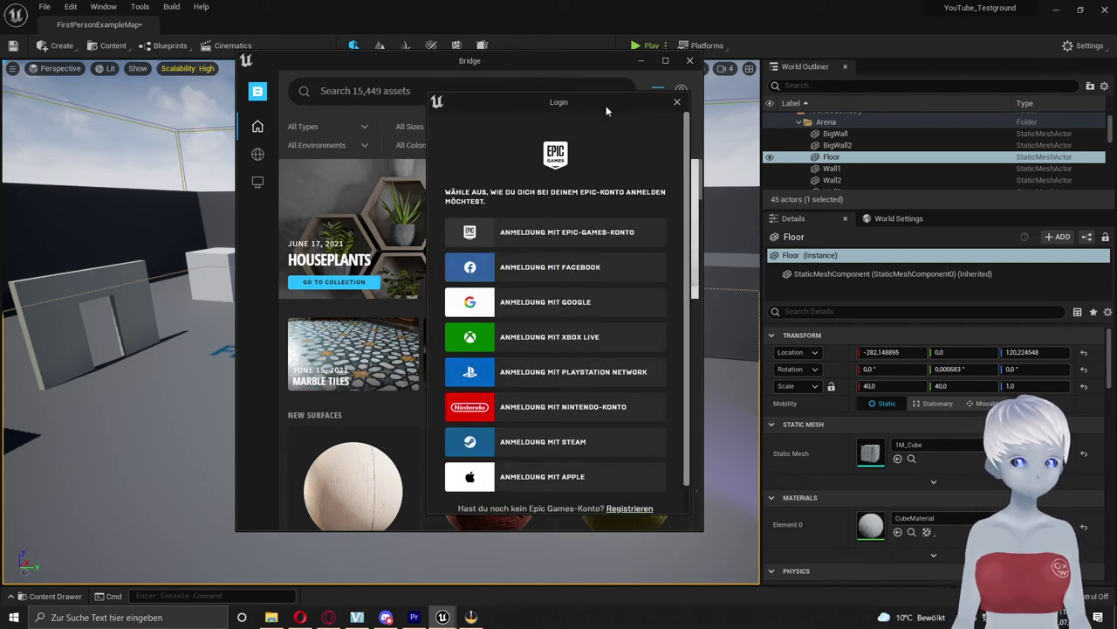
Close the login window and open the Huge Canyon Sandstone Mesa details in a maximized Bridge
click(677, 102)
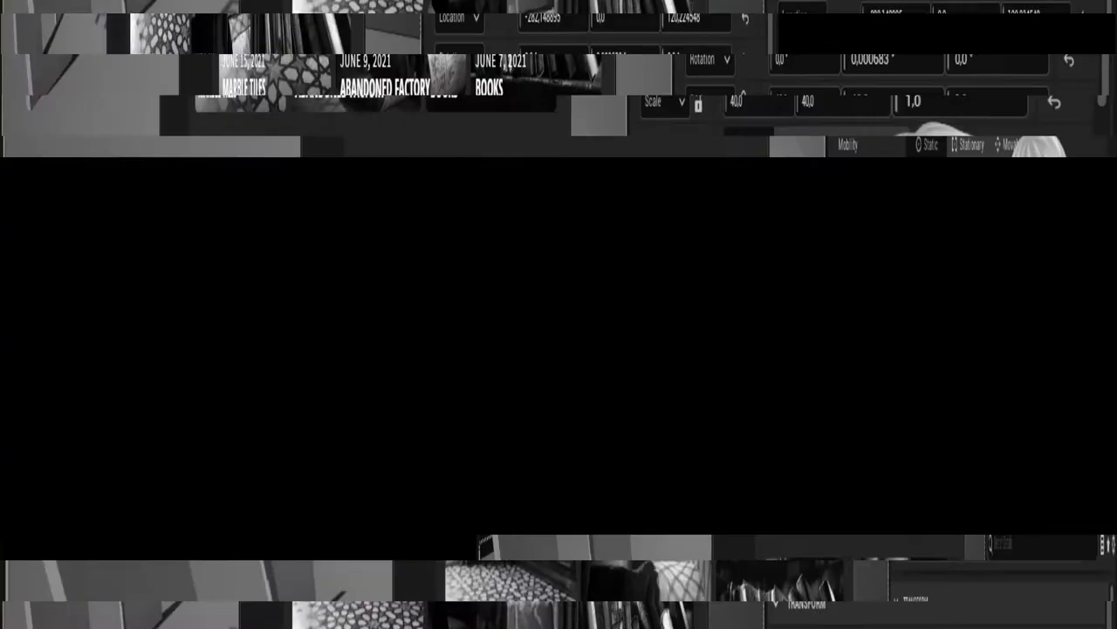
scroll(635, 239, down, 5)
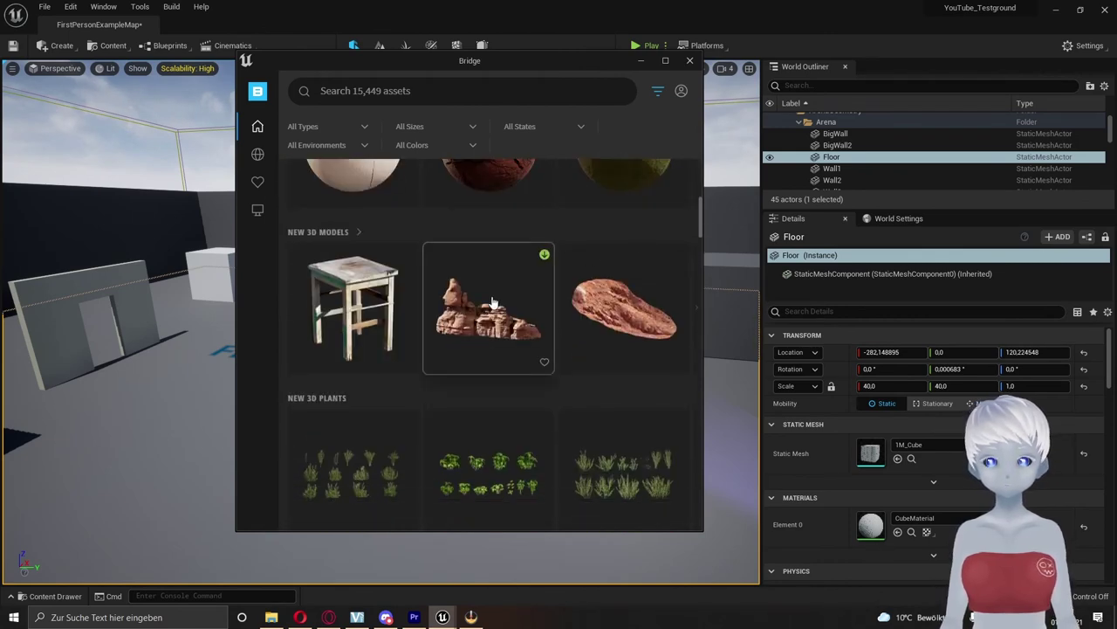
click(493, 301)
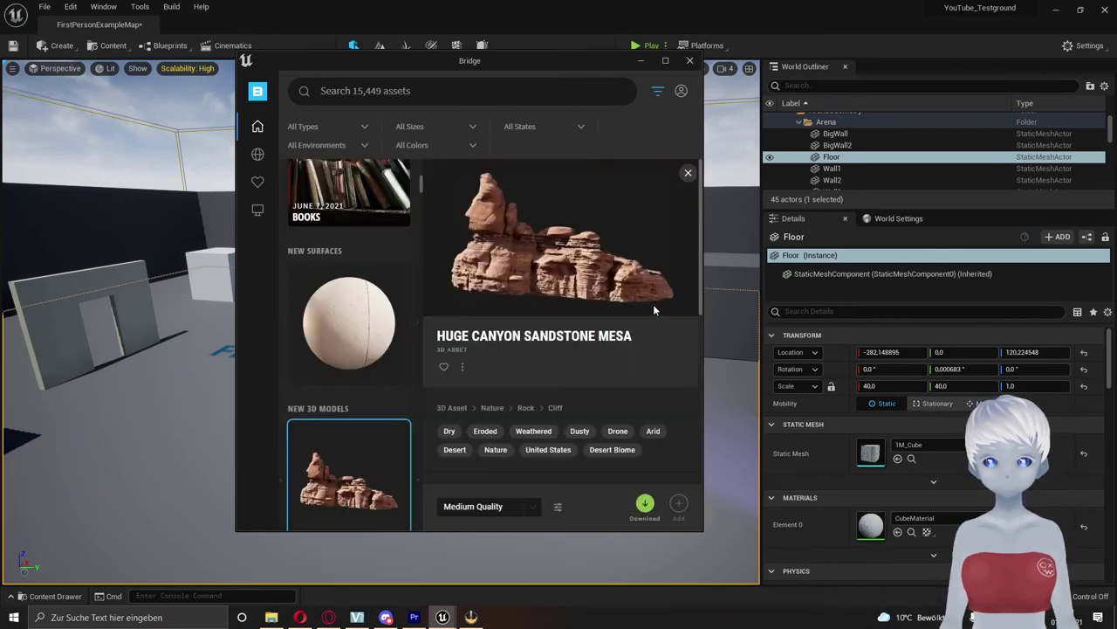
scroll(583, 286, down, 2)
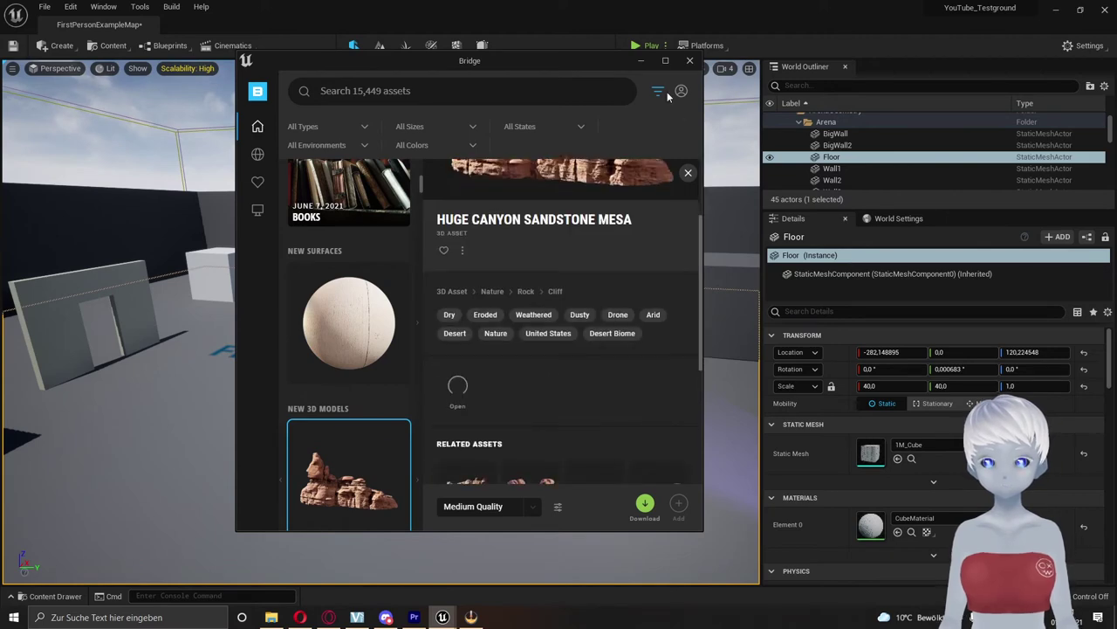
click(664, 60)
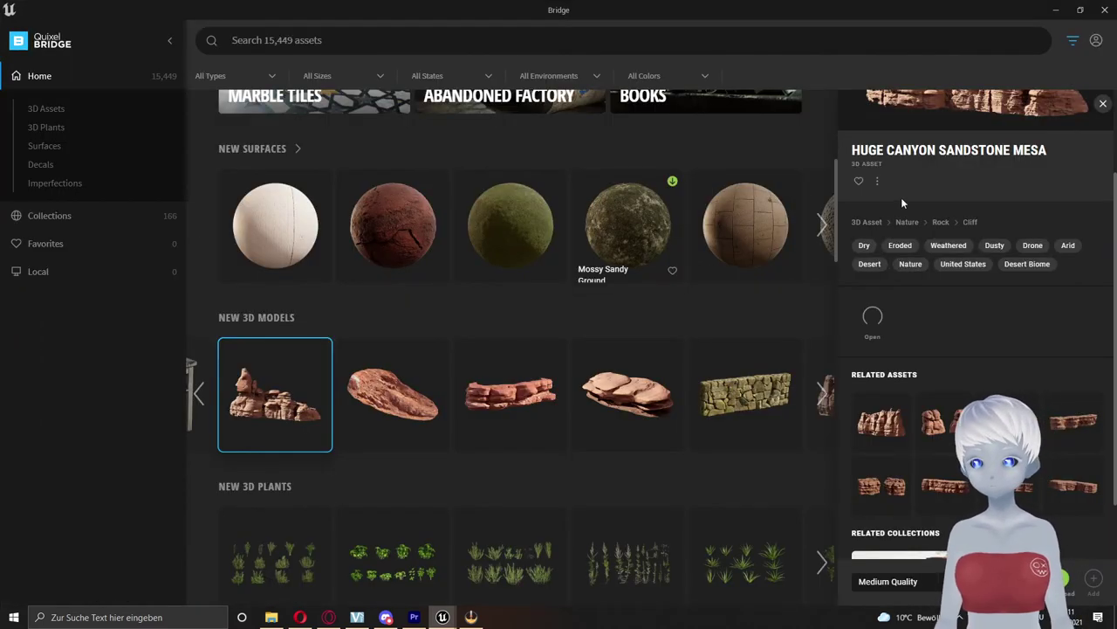
scroll(925, 197, up, 2)
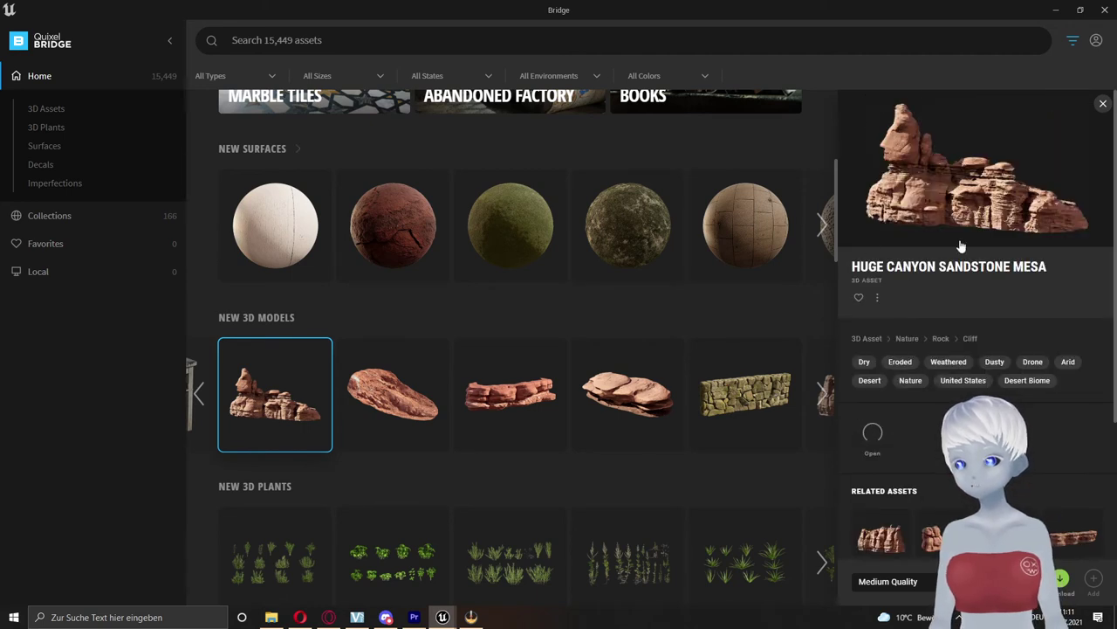
scroll(1004, 262, down, 2)
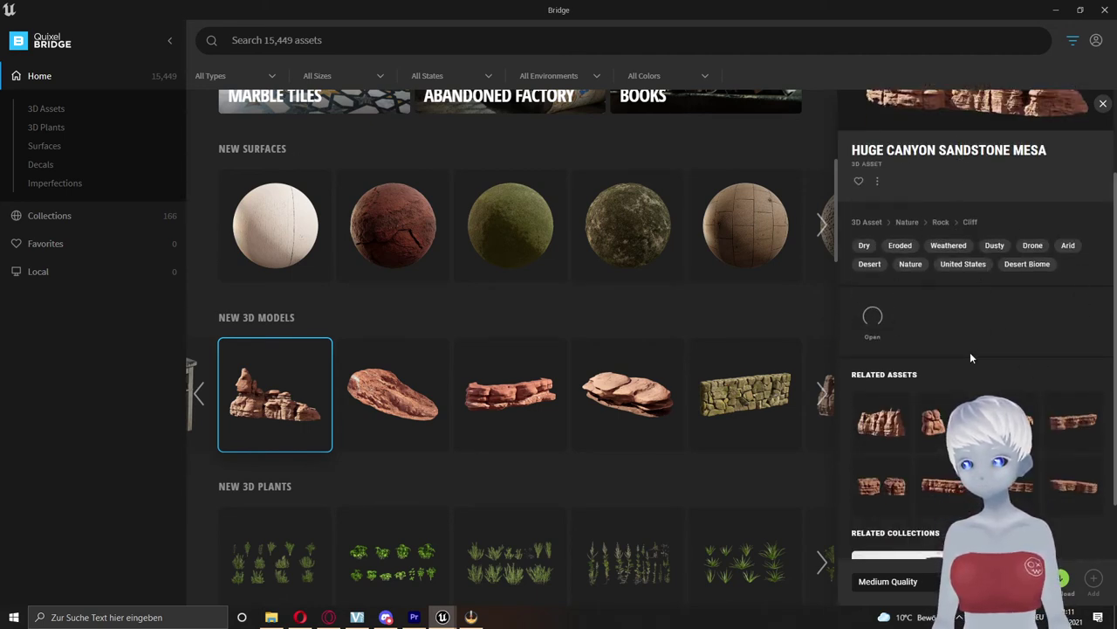
scroll(961, 358, down, 1)
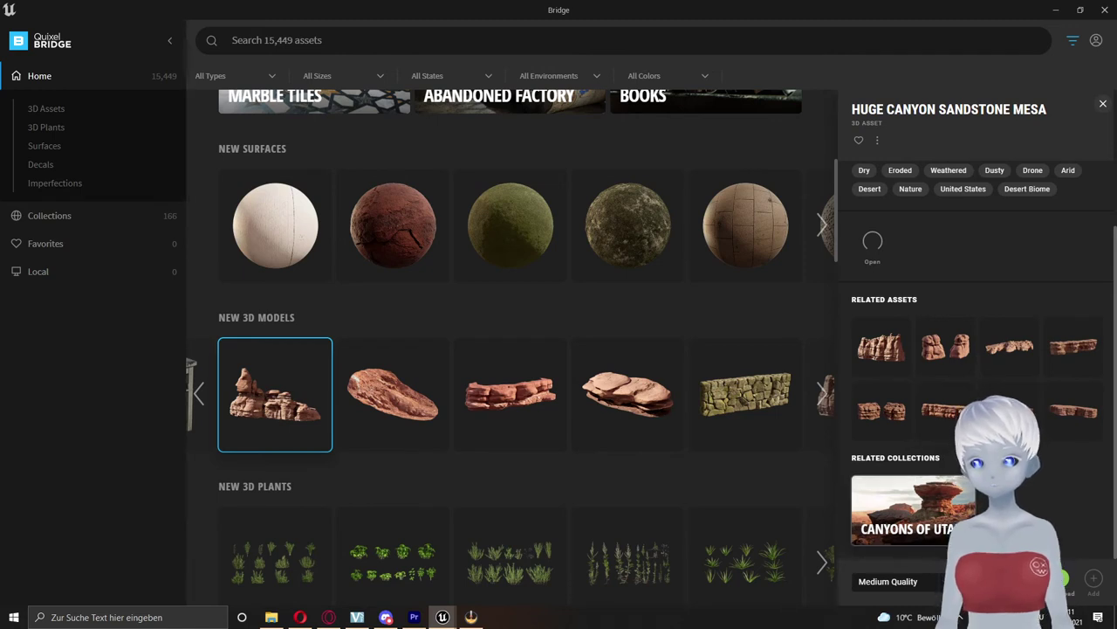
Download the Huge Canyon Sandstone Mesa at Medium Quality
click(925, 581)
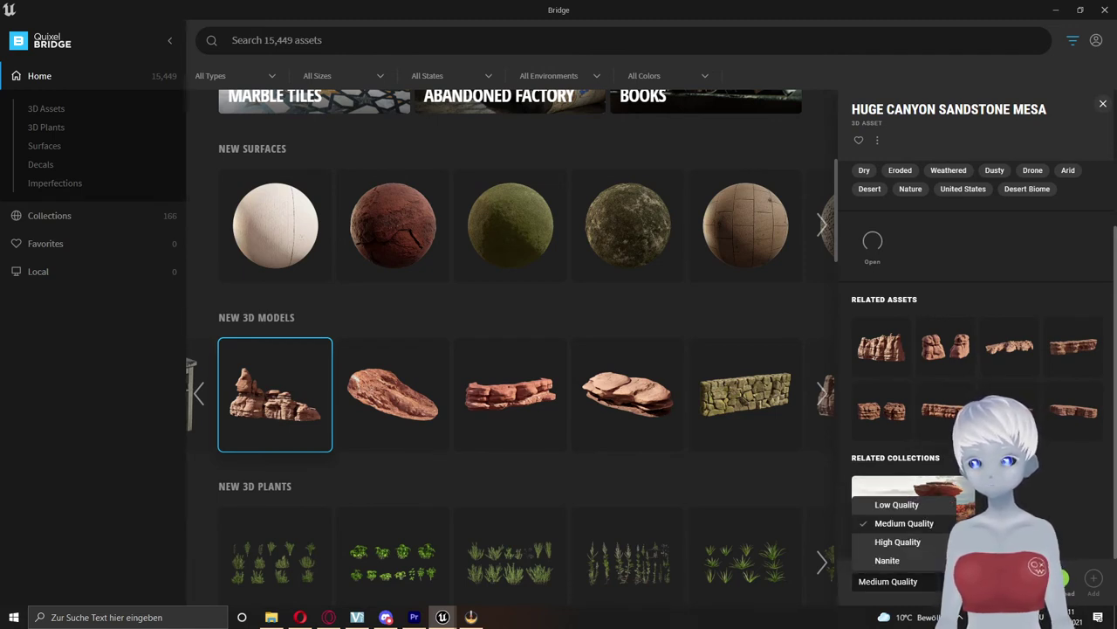
key(Escape)
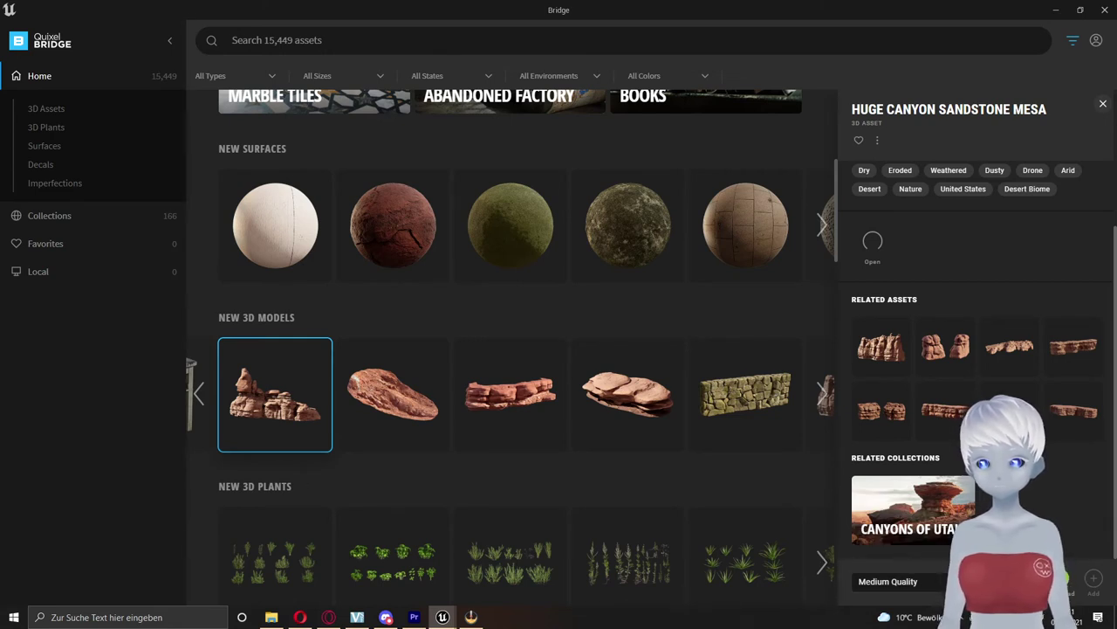
click(1069, 580)
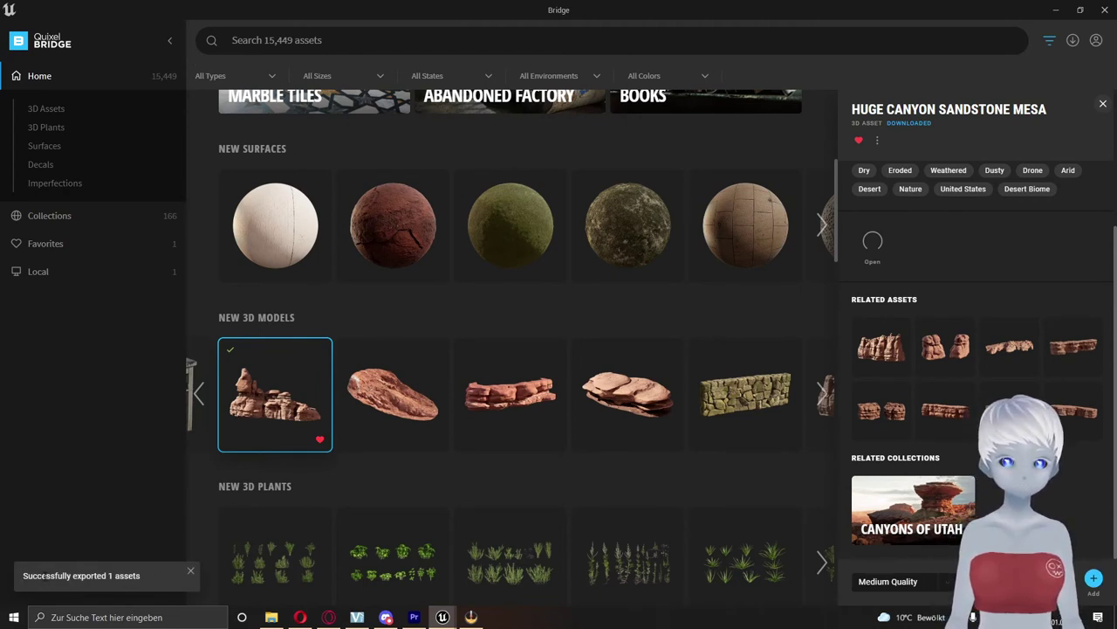
Hide Quixel Bridge and look around the arena in the Unreal editor
click(1054, 10)
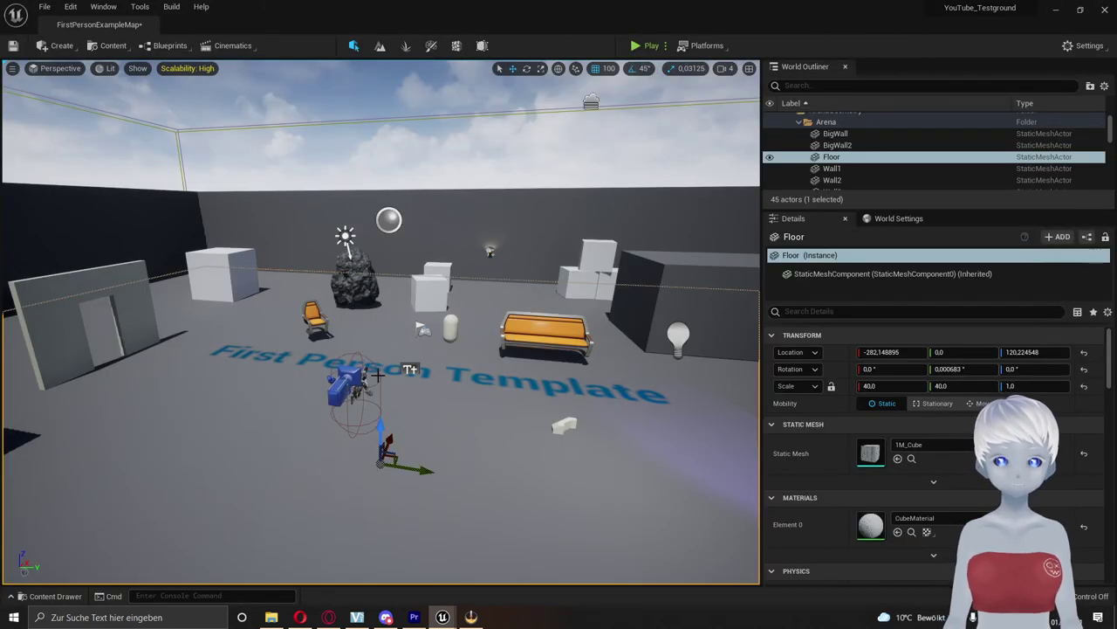
right_drag(362, 406, 363, 405)
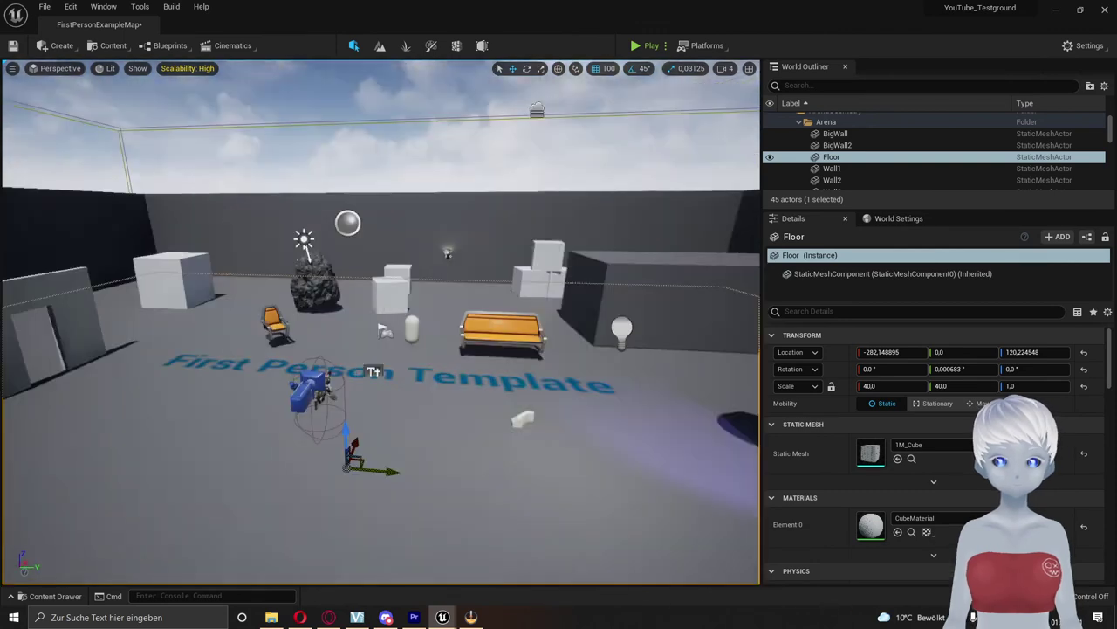
right_drag(158, 560, 158, 560)
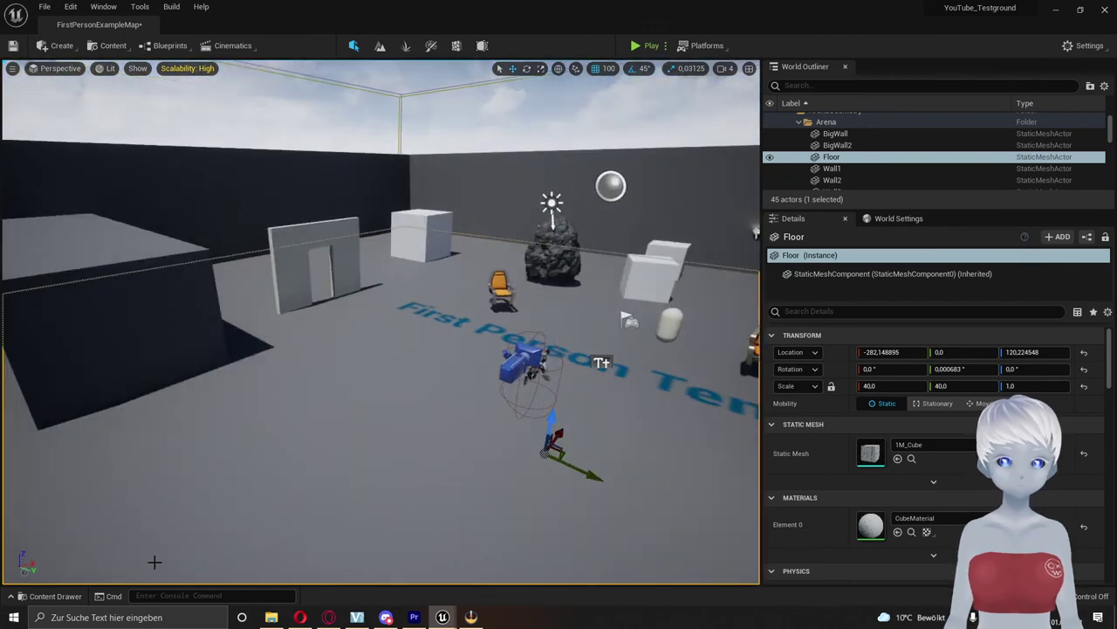
Check the mesh in Megascans > 3D_Assets > Huge_Canyon_Sandstone_Mesa_vennei3, then close the Content Drawer
key(ctrl+space)
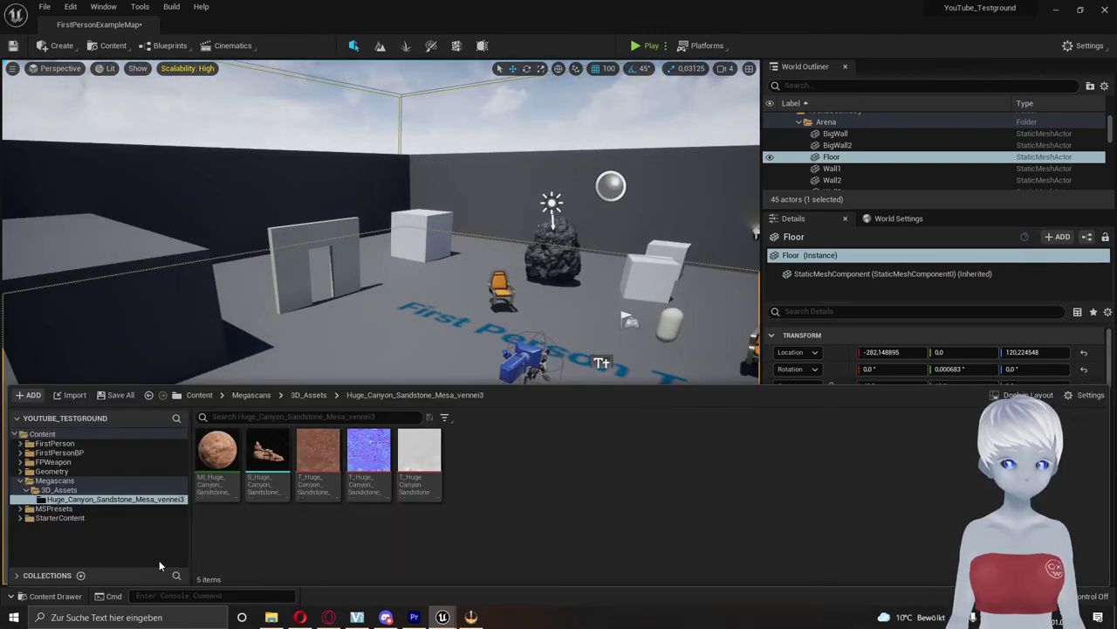
click(51, 481)
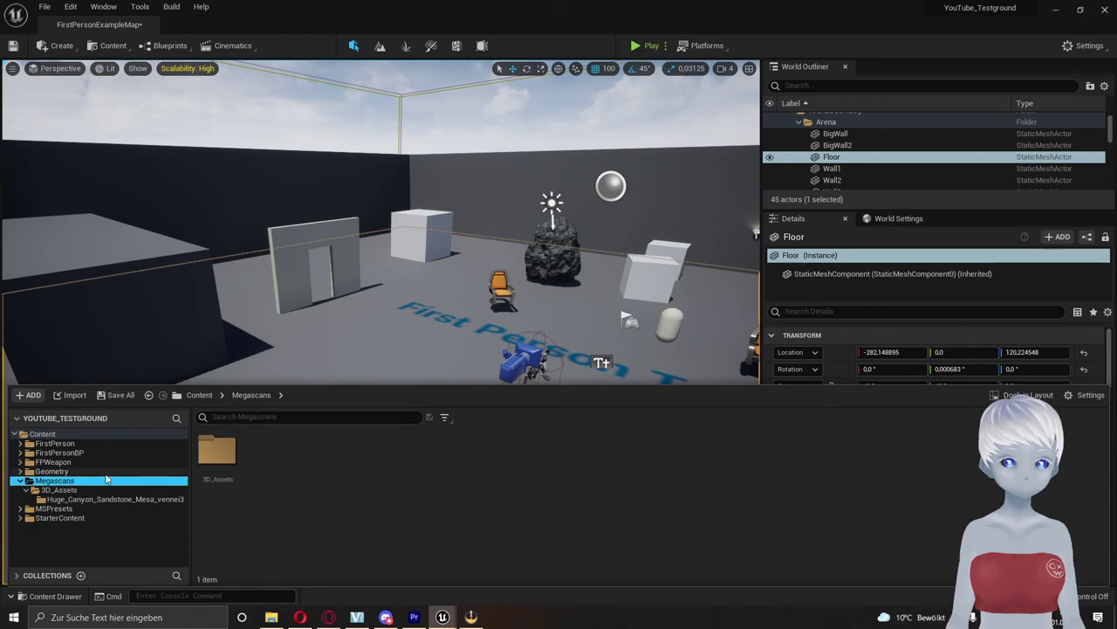
click(66, 491)
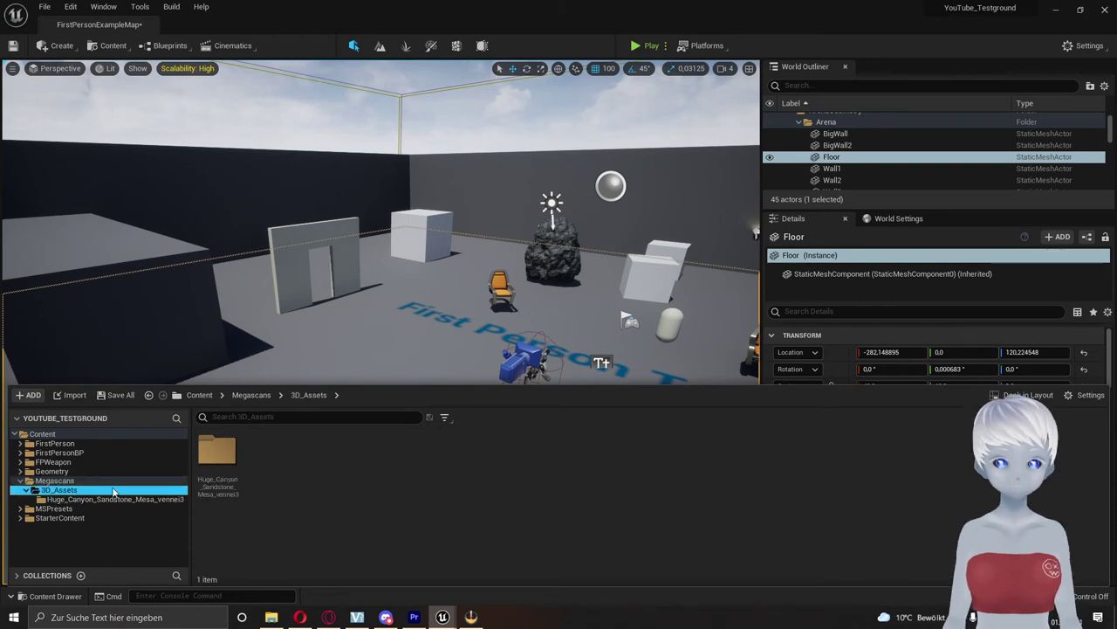
click(114, 499)
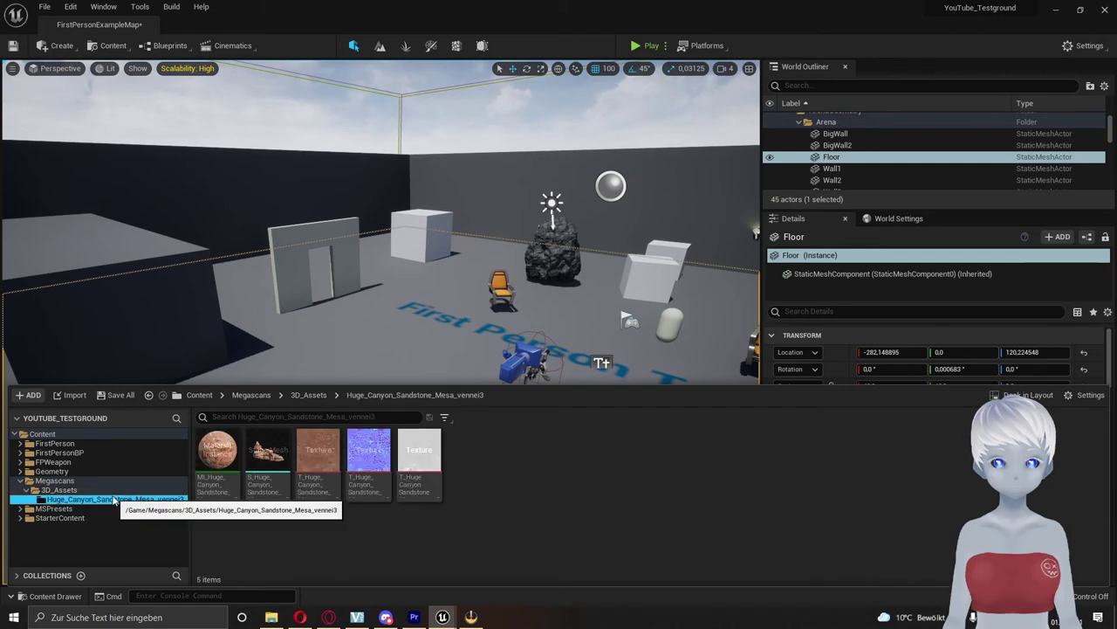
mouse_move(263, 463)
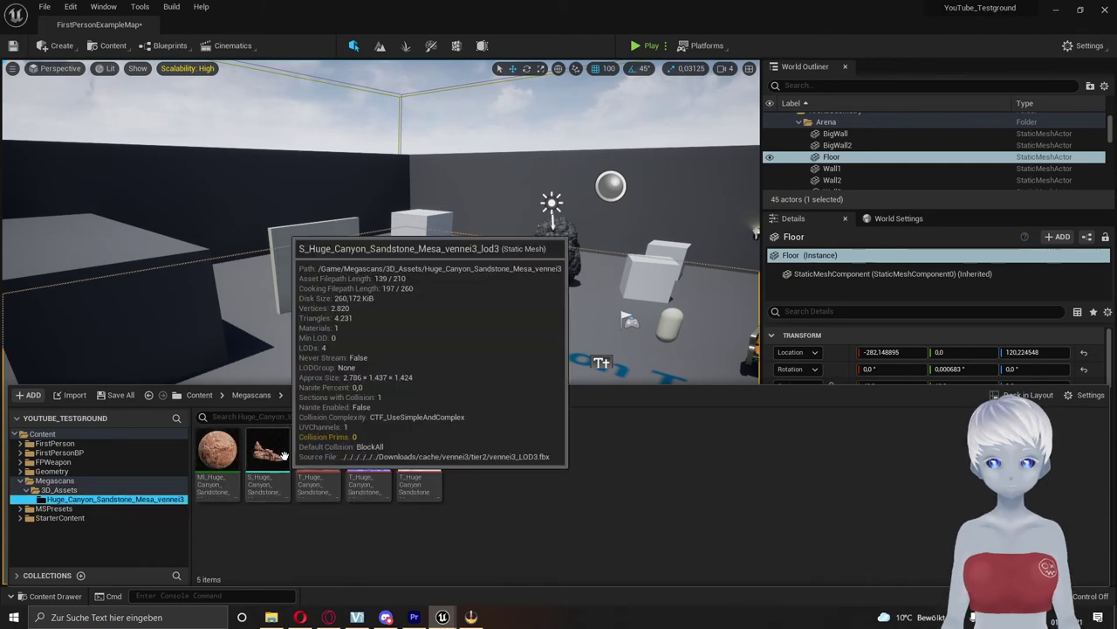
mouse_move(375, 288)
right_down()
mouse_move(375, 262)
mouse_move(437, 332)
mouse_move(437, 262)
mouse_move(410, 262)
mouse_move(419, 288)
right_up()
Select all seven editor cubes in the arena and delete them
click(340, 360)
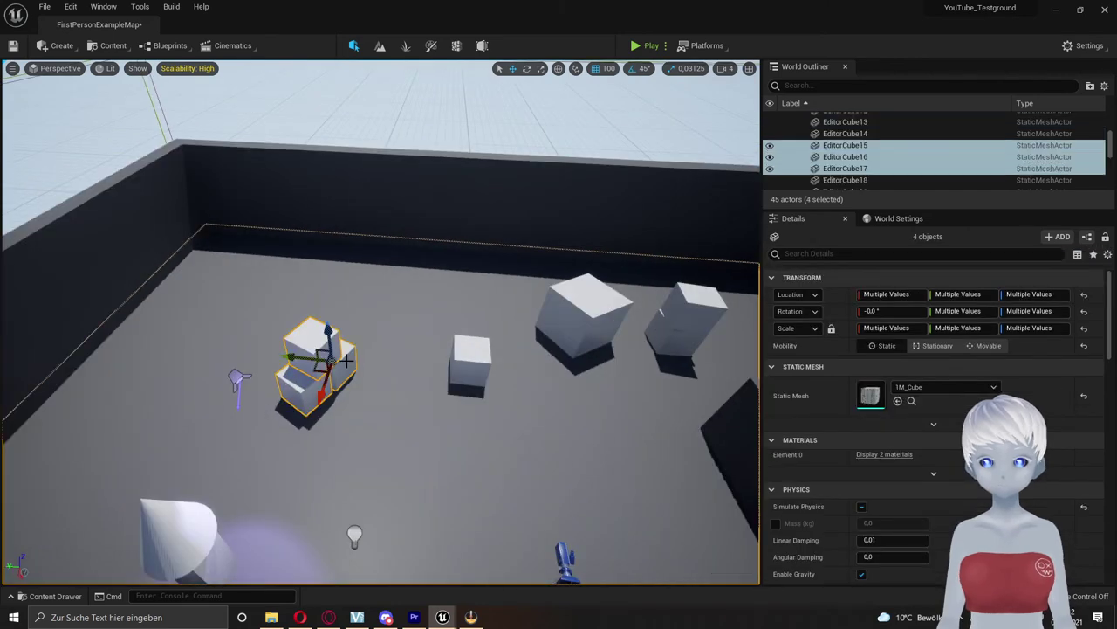
ctrl+click(332, 350)
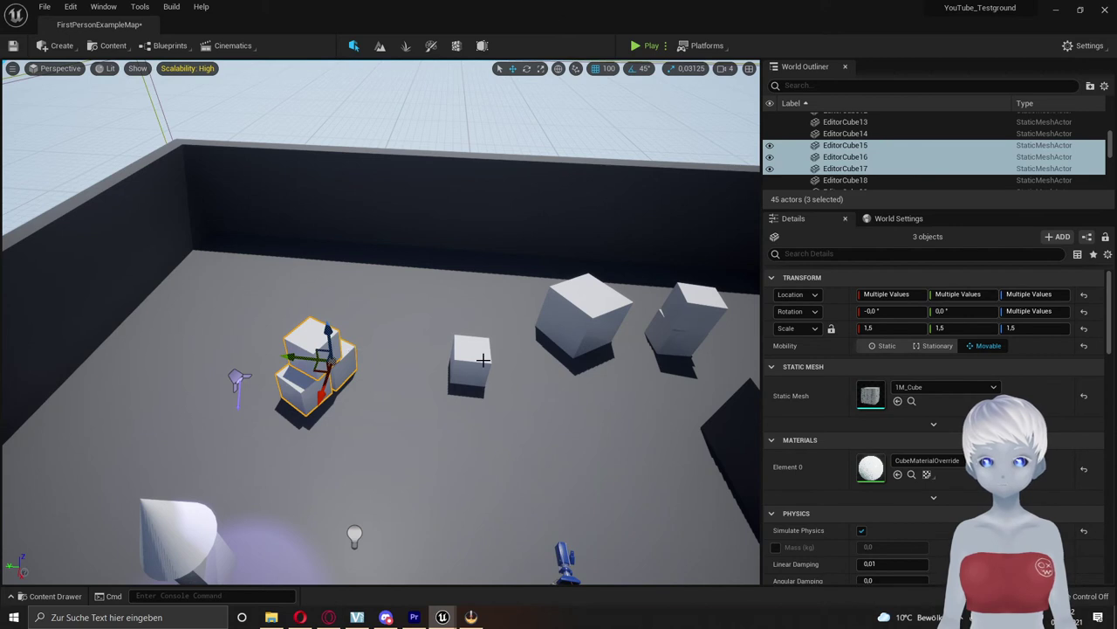
ctrl+click(482, 359)
ctrl+click(581, 314)
ctrl+click(689, 323)
ctrl+click(684, 336)
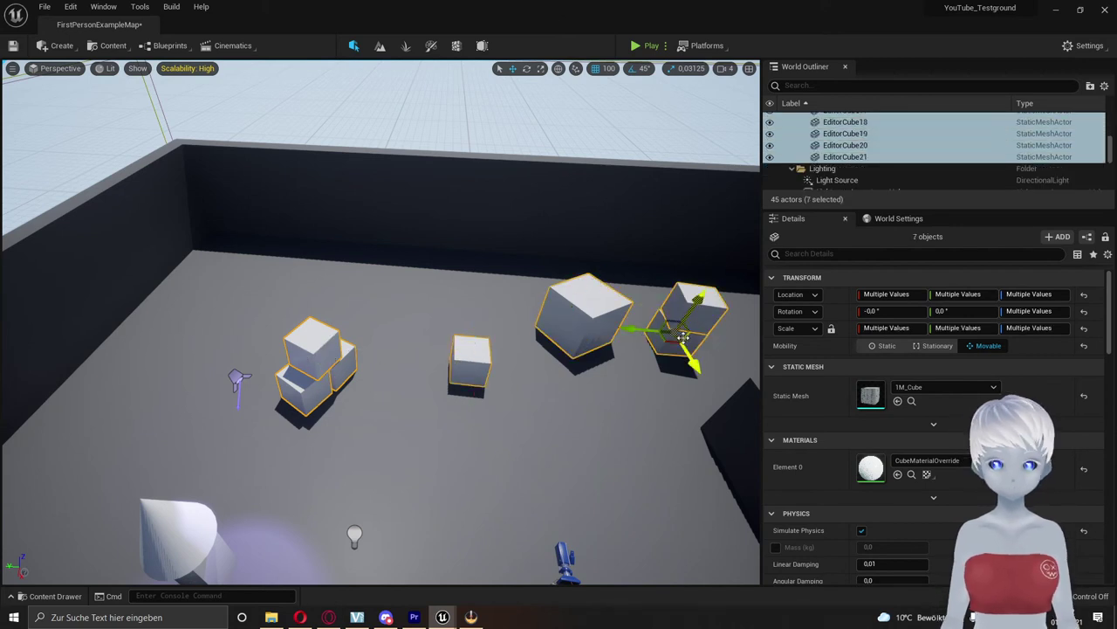
key(Delete)
Place the Huge Canyon Sandstone Mesa rock in the arena, yaw it 90°, and move it to X -1500
click(56, 594)
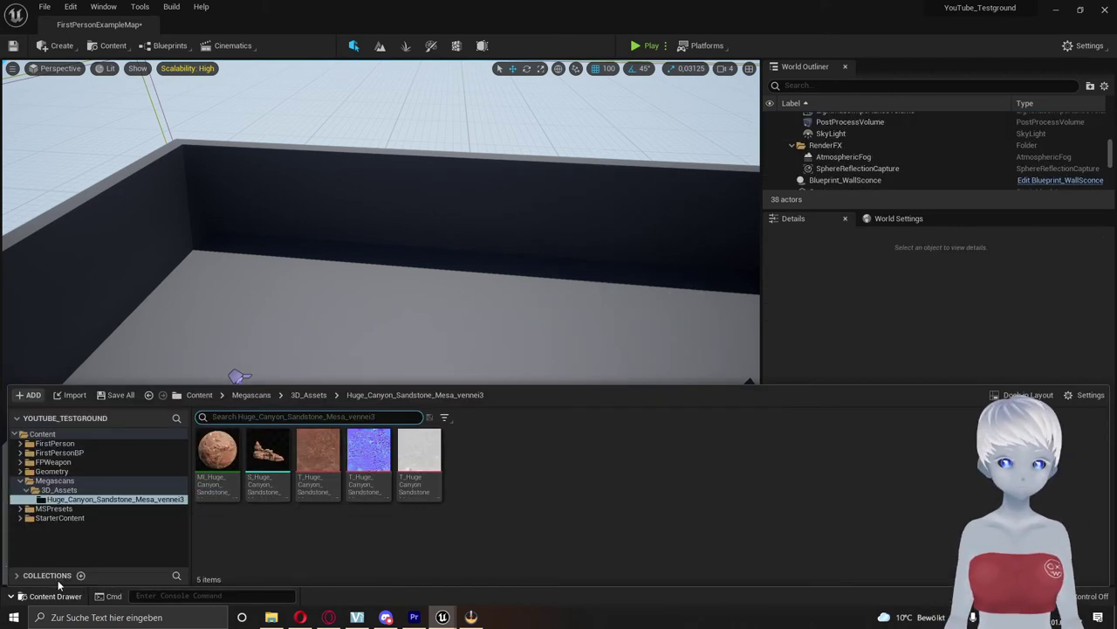
drag(267, 450, 379, 290)
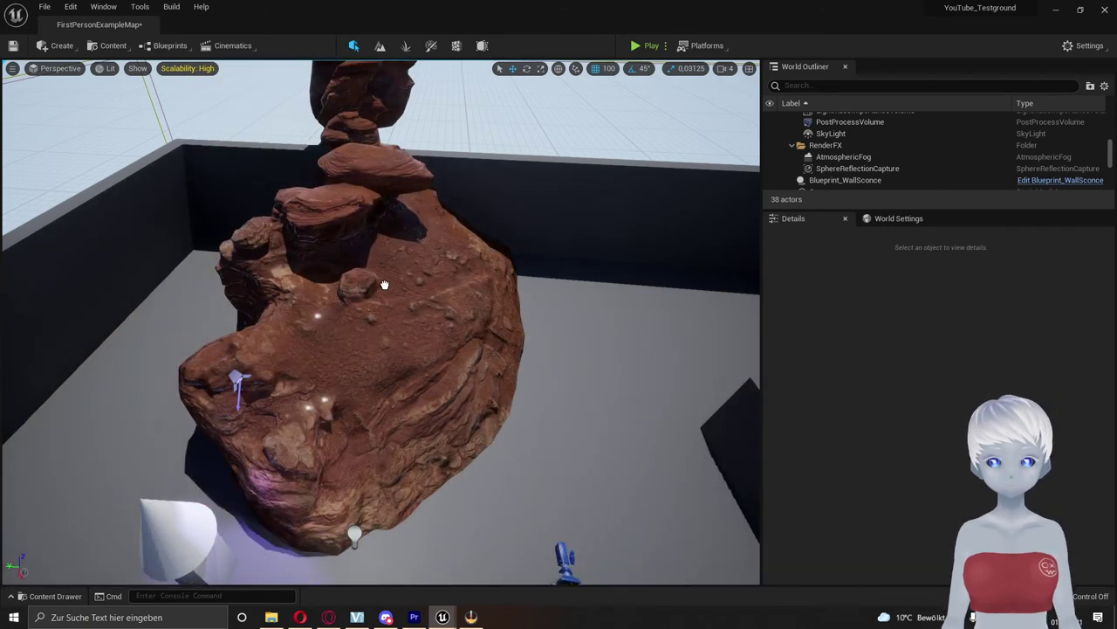
key(e)
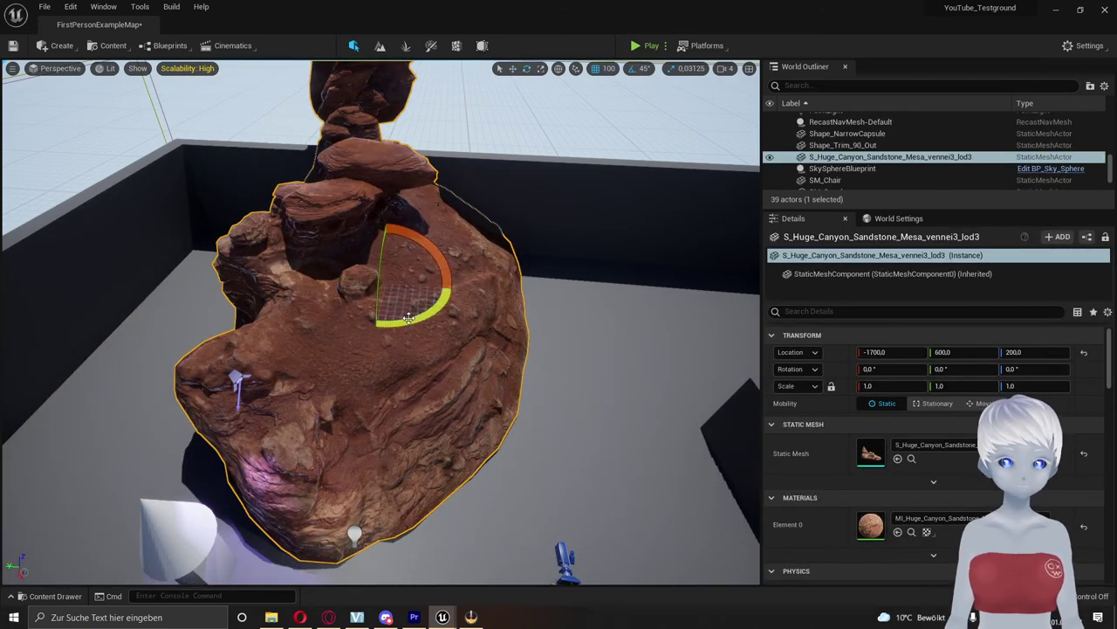
drag(375, 324, 120, 161)
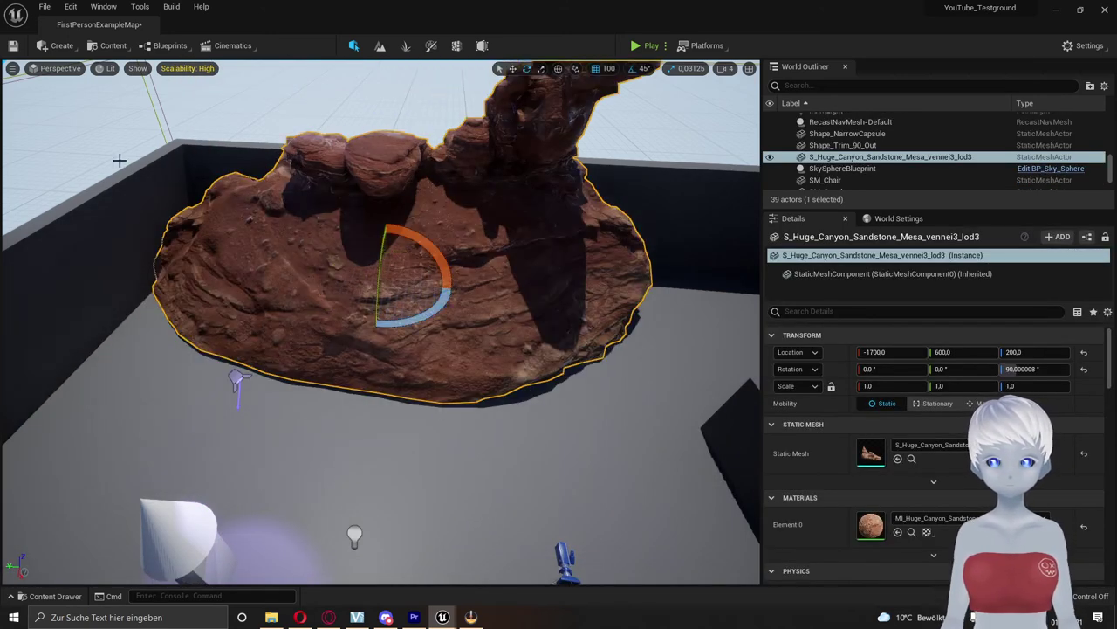
key(w)
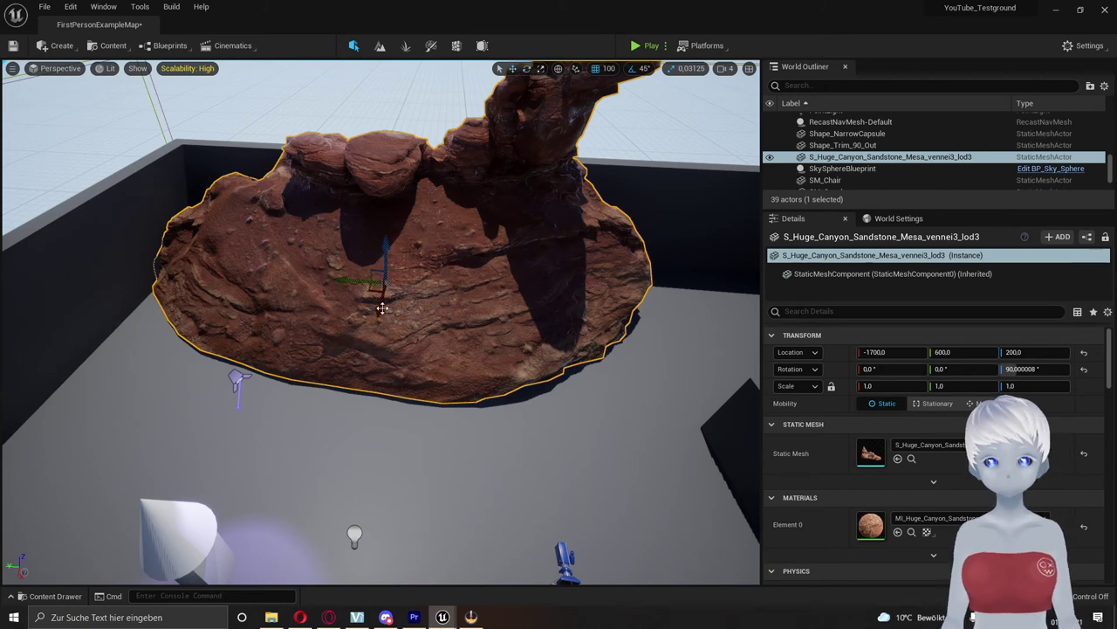
mouse_move(382, 307)
mouse_down()
mouse_move(375, 332)
mouse_move(422, 334)
mouse_up()
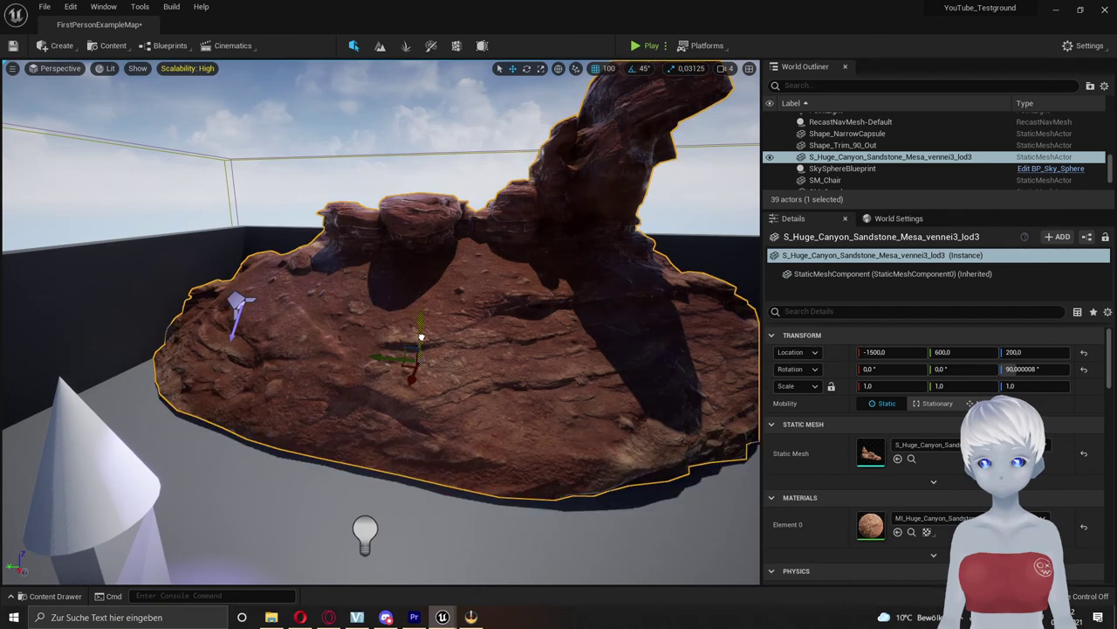
click(607, 69)
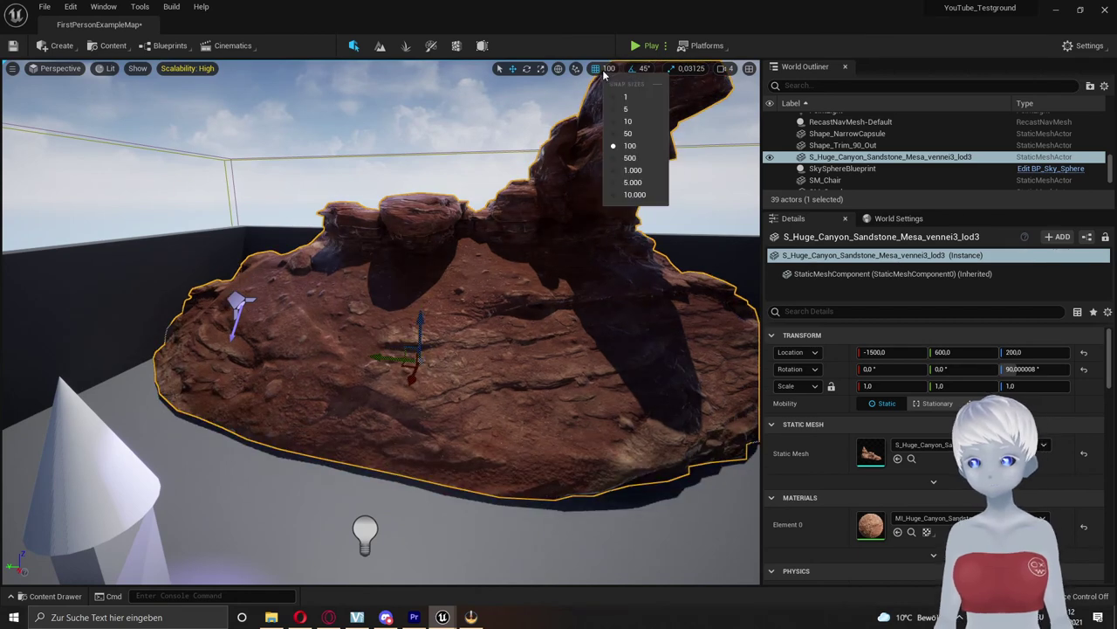
Set grid snapping to 10 and lower and shift the rock to -1500, 470, 180
click(646, 119)
drag(413, 318, 419, 326)
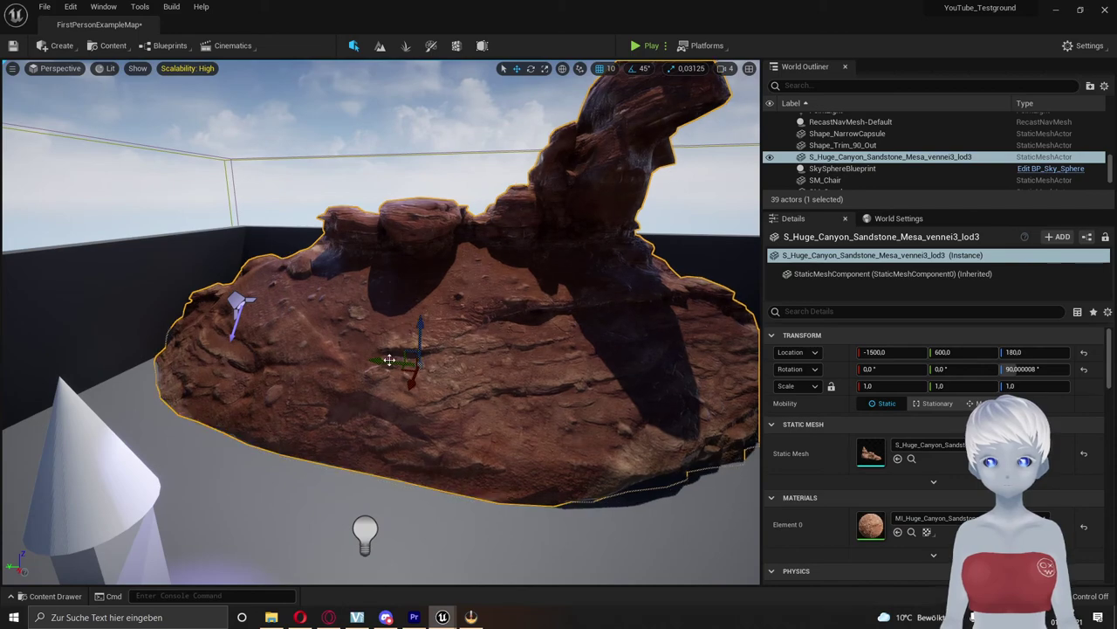
drag(389, 360, 349, 360)
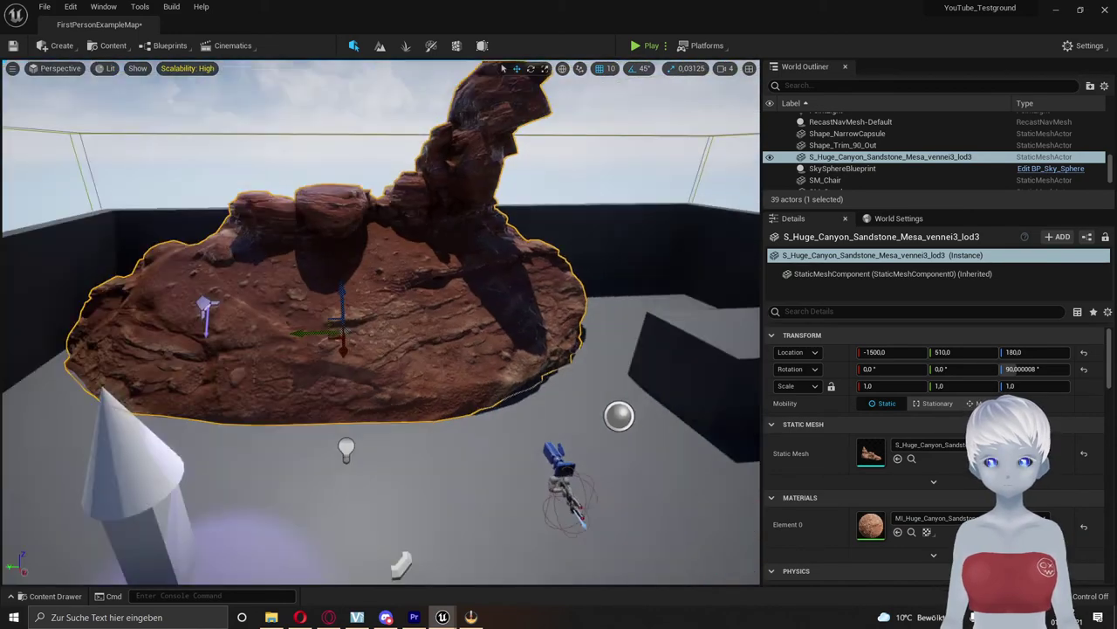
Inspect the mesa rock from several angles, framing it with F, then select it
right_drag(380, 323, 454, 332)
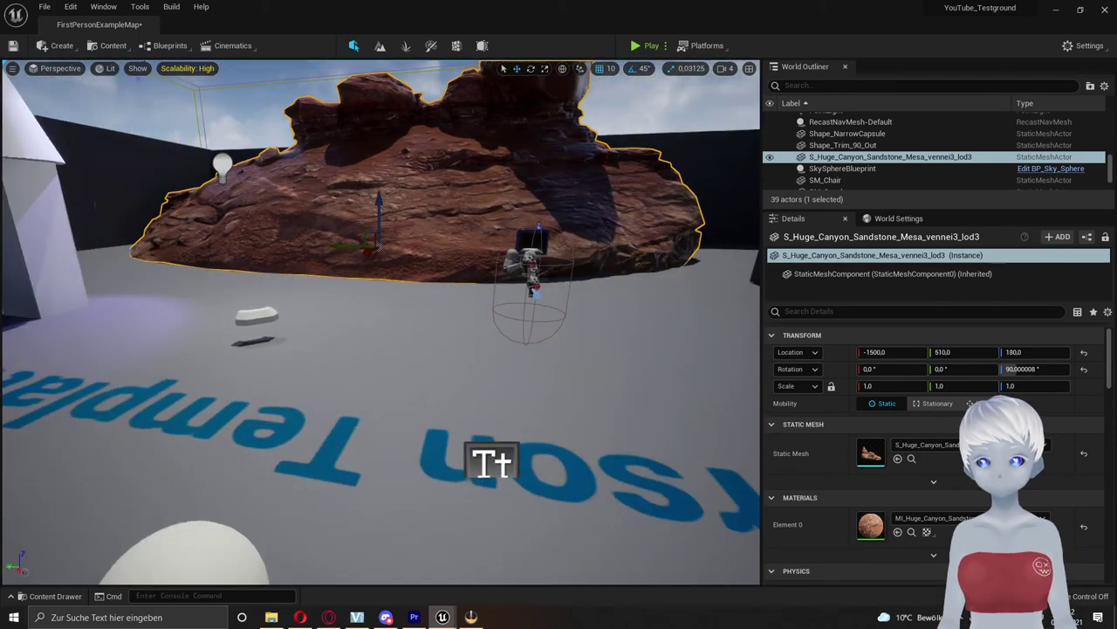
mouse_move(291, 303)
right_down()
mouse_move(332, 305)
mouse_move(297, 288)
right_up()
key(f)
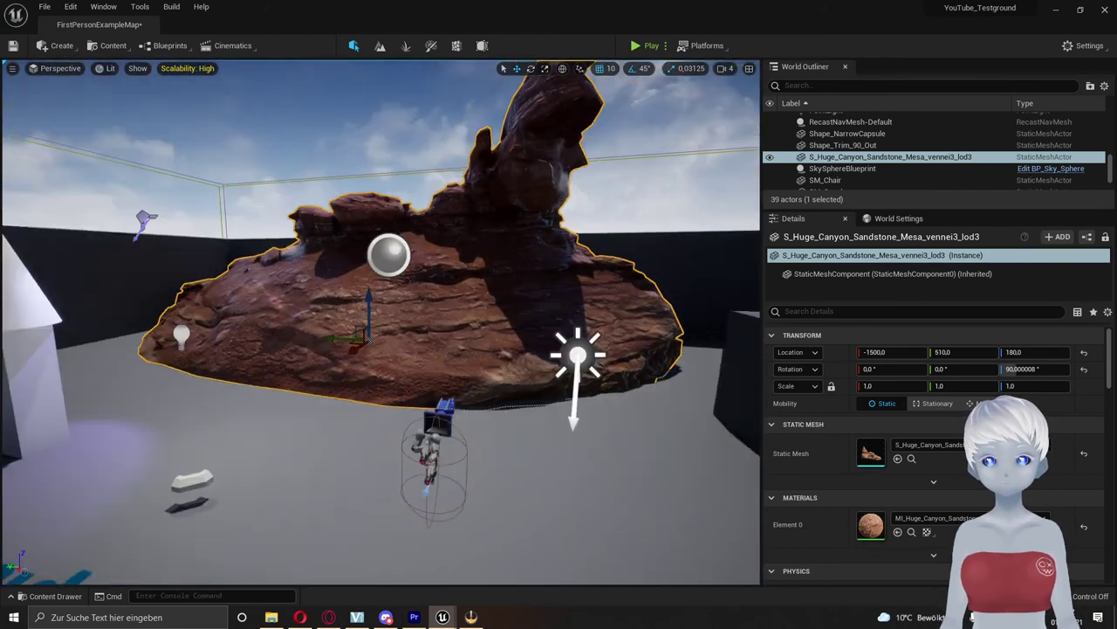
drag(379, 181, 375, 105)
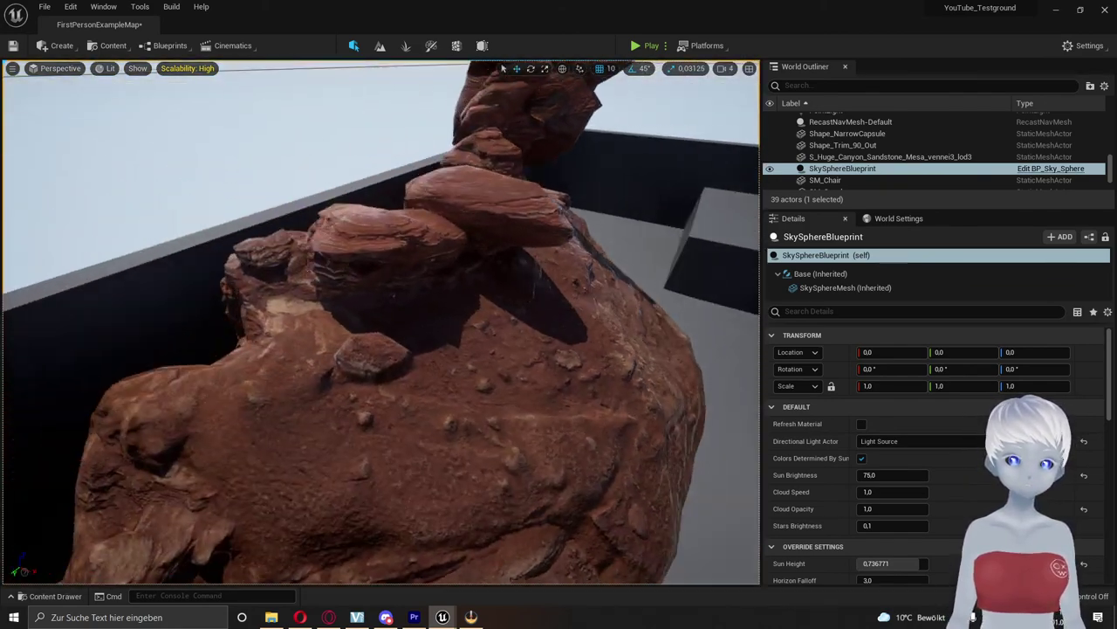
mouse_move(376, 104)
mouse_down()
mouse_move(376, 192)
mouse_move(371, 131)
mouse_up()
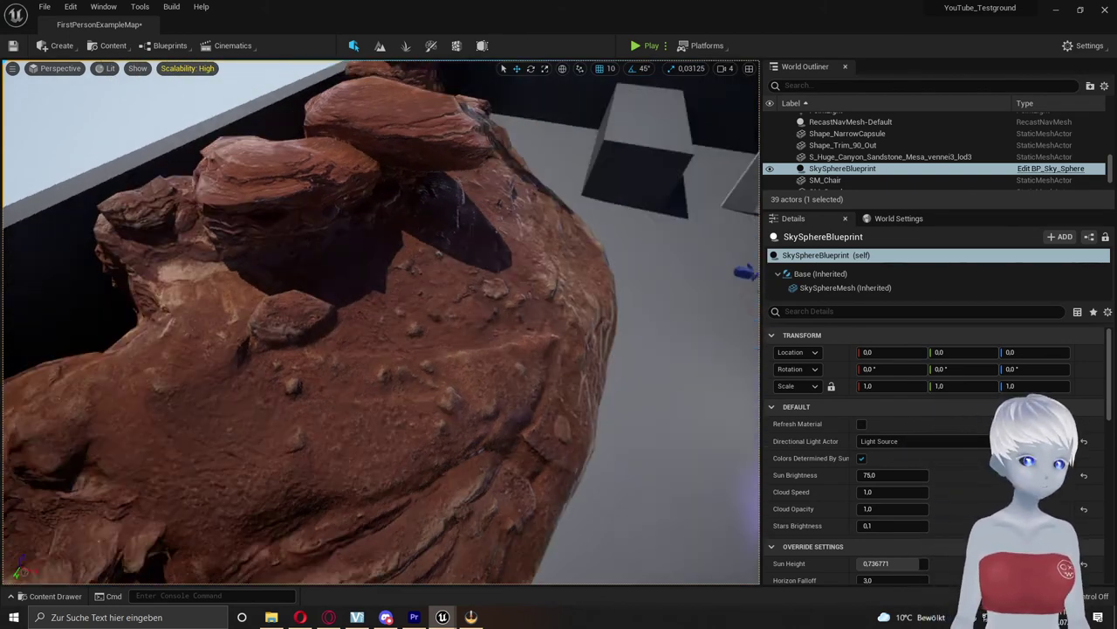
right_drag(381, 323, 381, 262)
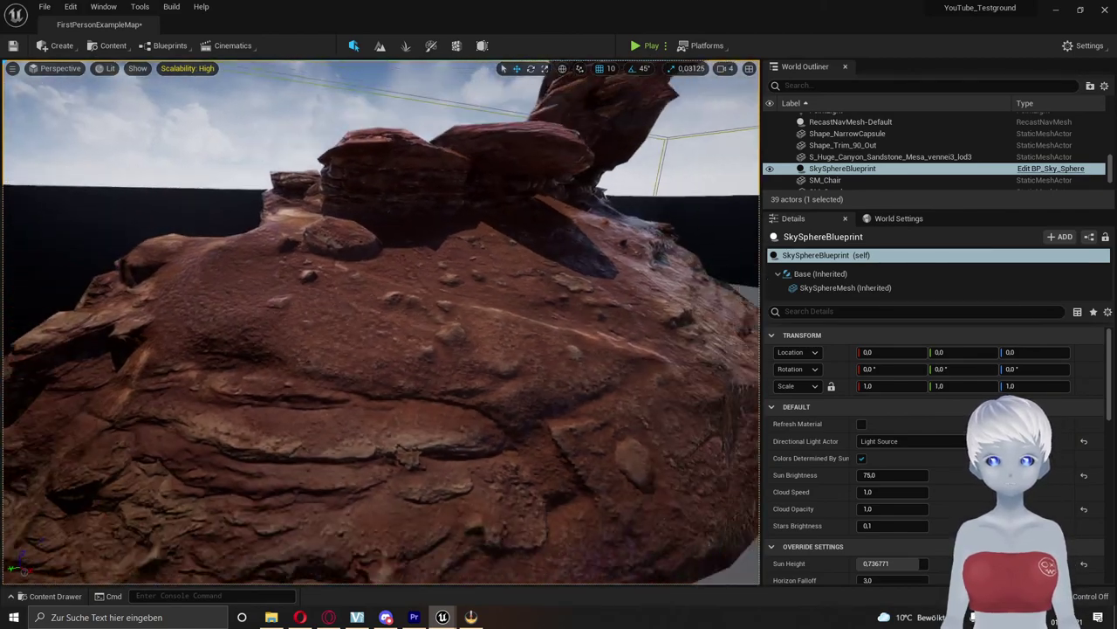
drag(381, 262, 381, 349)
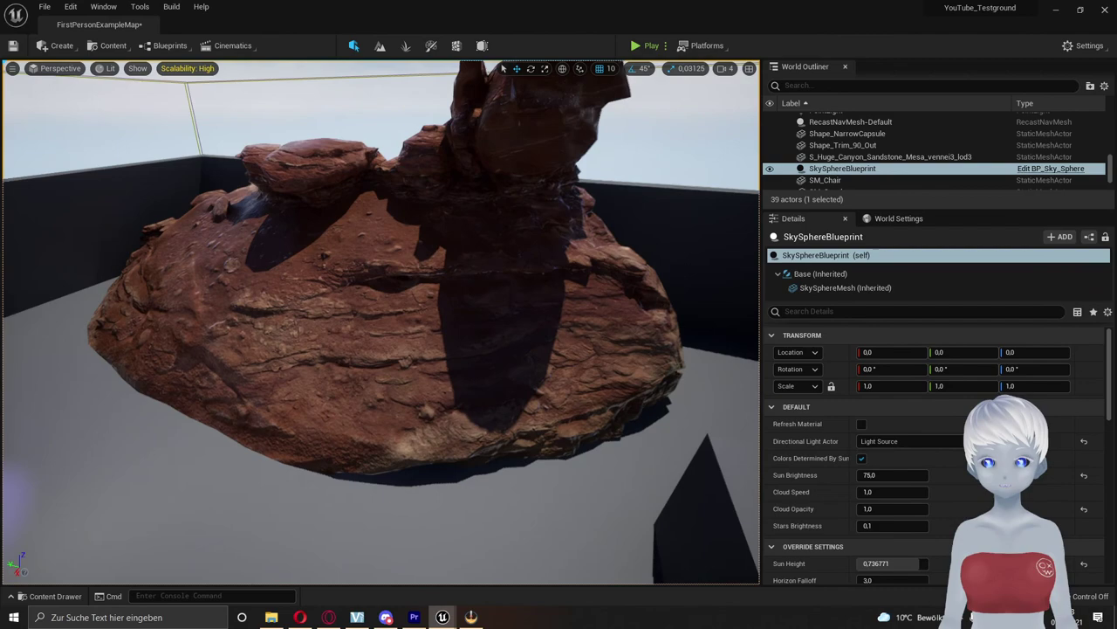
mouse_move(380, 350)
right_down()
mouse_move(381, 288)
mouse_move(381, 314)
mouse_move(437, 314)
mouse_move(376, 331)
mouse_move(375, 345)
right_up()
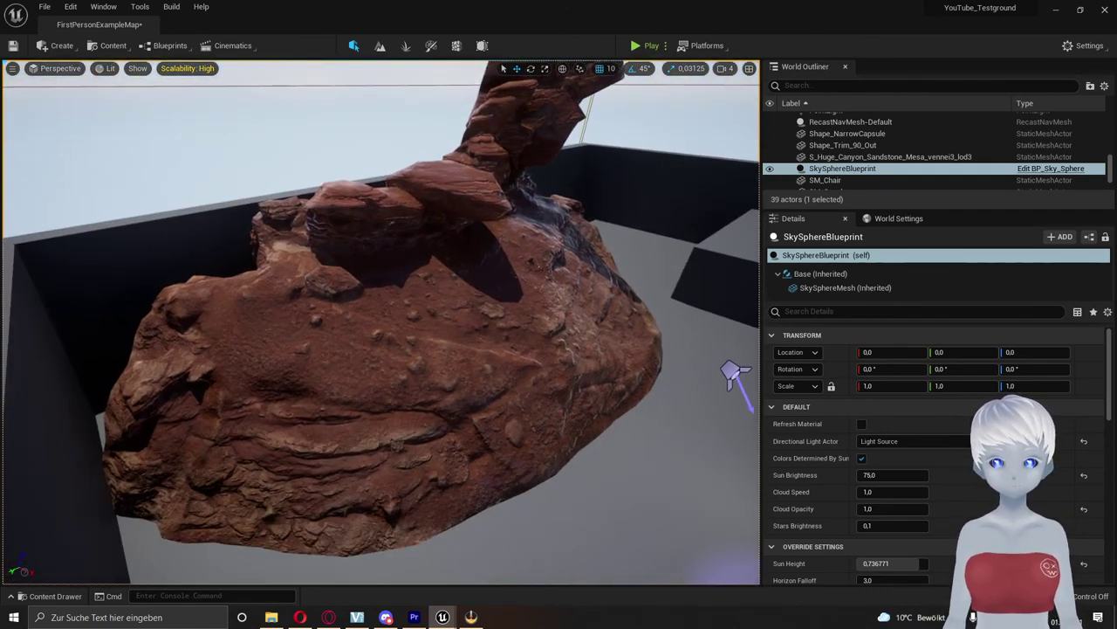
click(281, 371)
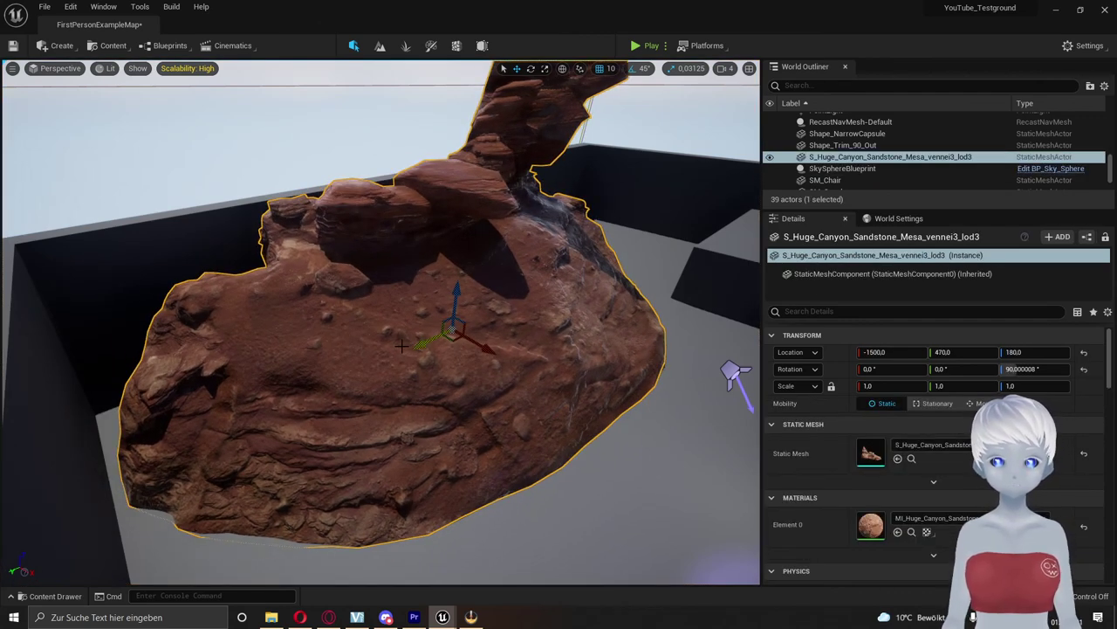
mouse_move(401, 344)
right_down()
mouse_move(400, 323)
mouse_move(253, 342)
right_up()
click(245, 116)
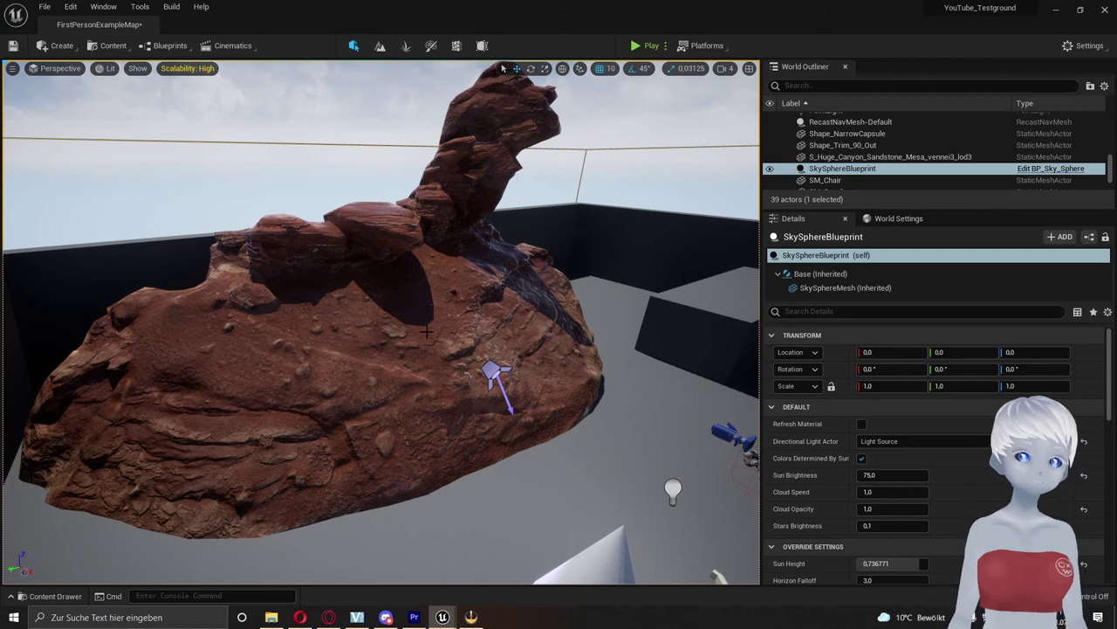
right_drag(253, 342, 270, 343)
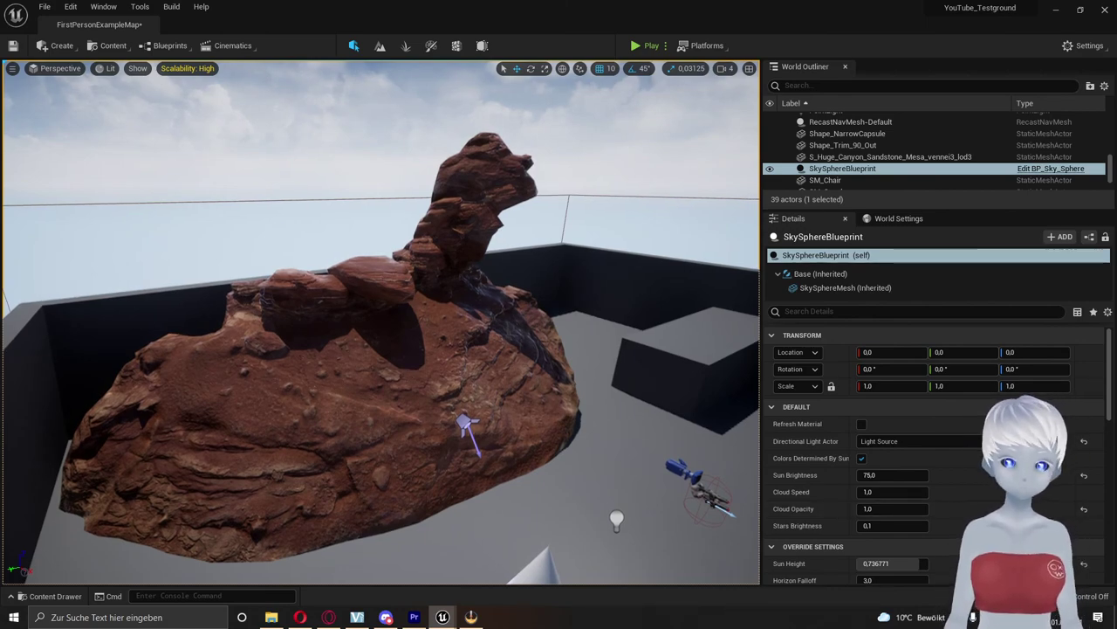
right_drag(271, 342, 347, 326)
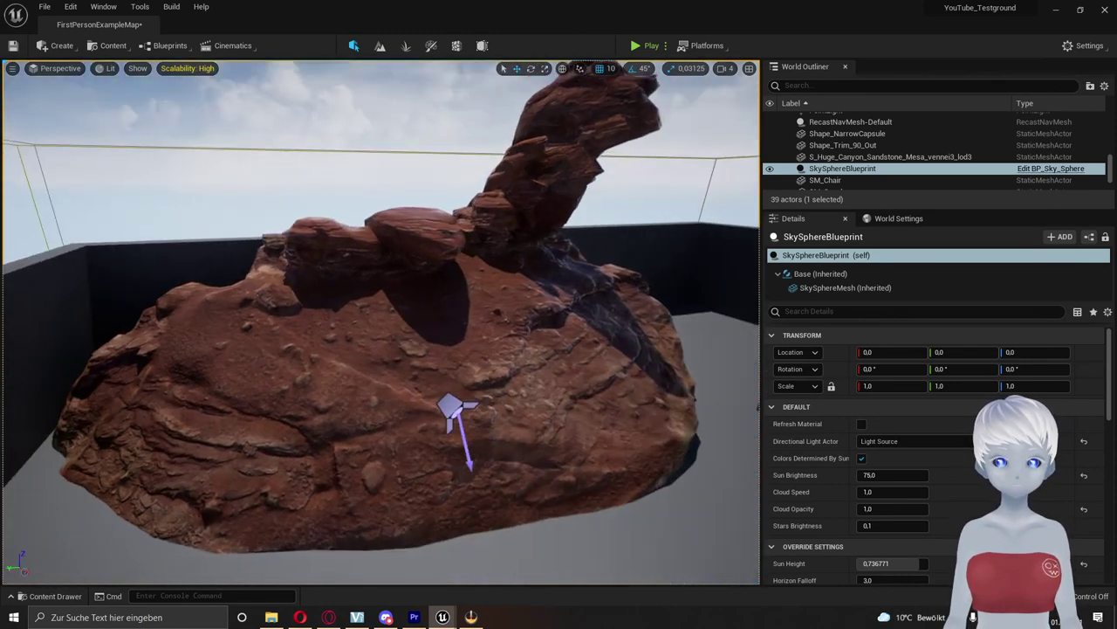
click(347, 326)
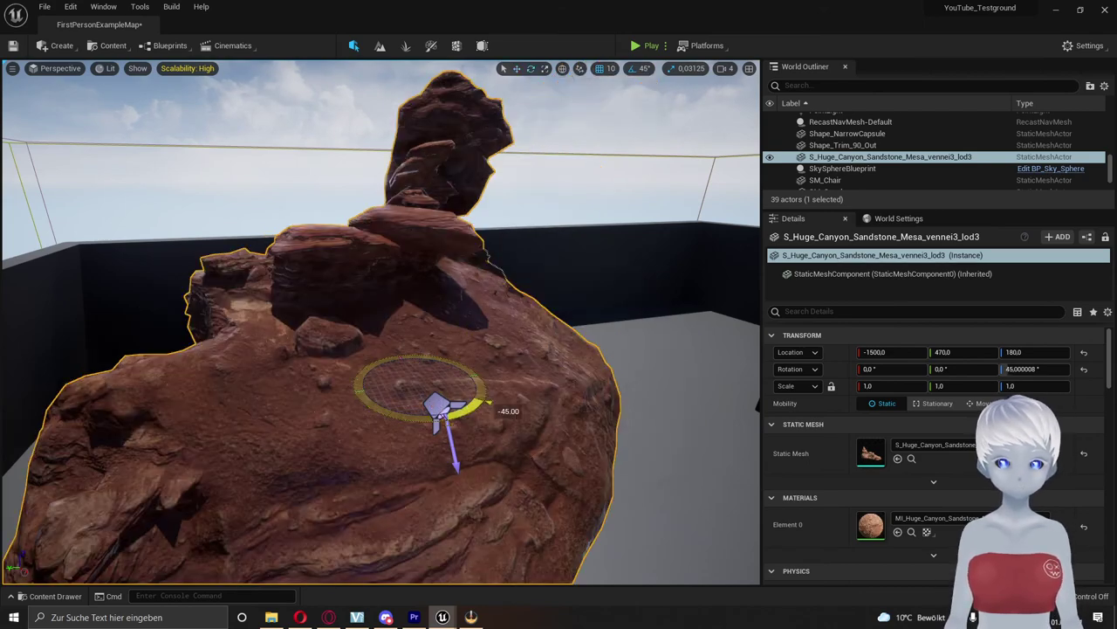
mouse_move(384, 407)
mouse_down()
mouse_move(410, 411)
mouse_move(446, 350)
mouse_up()
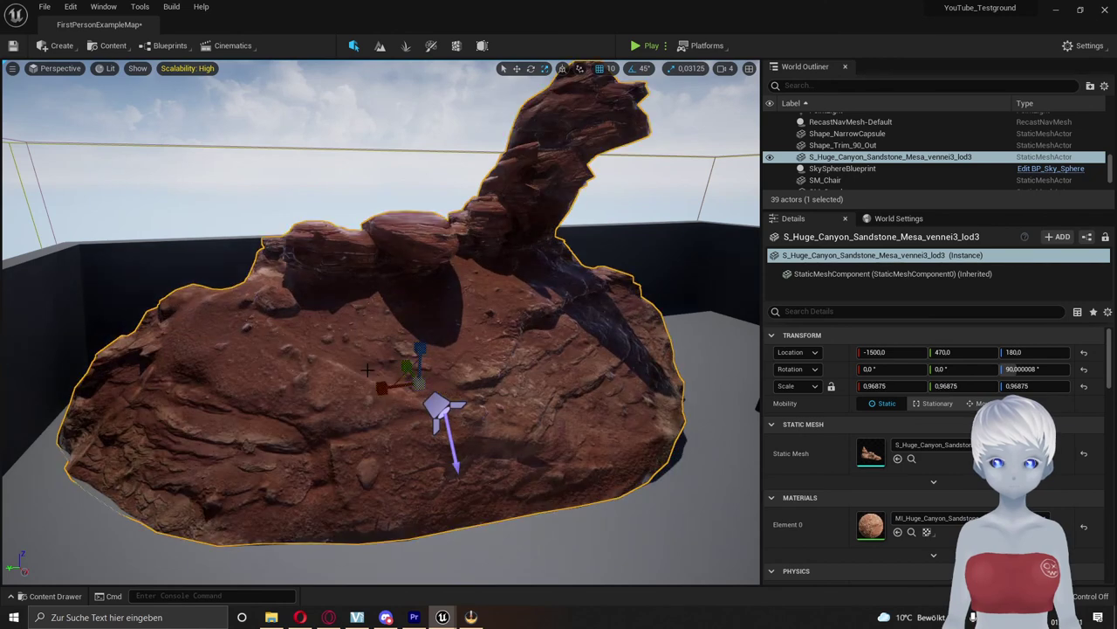
drag(368, 370, 371, 365)
click(348, 206)
right_drag(349, 207, 489, 219)
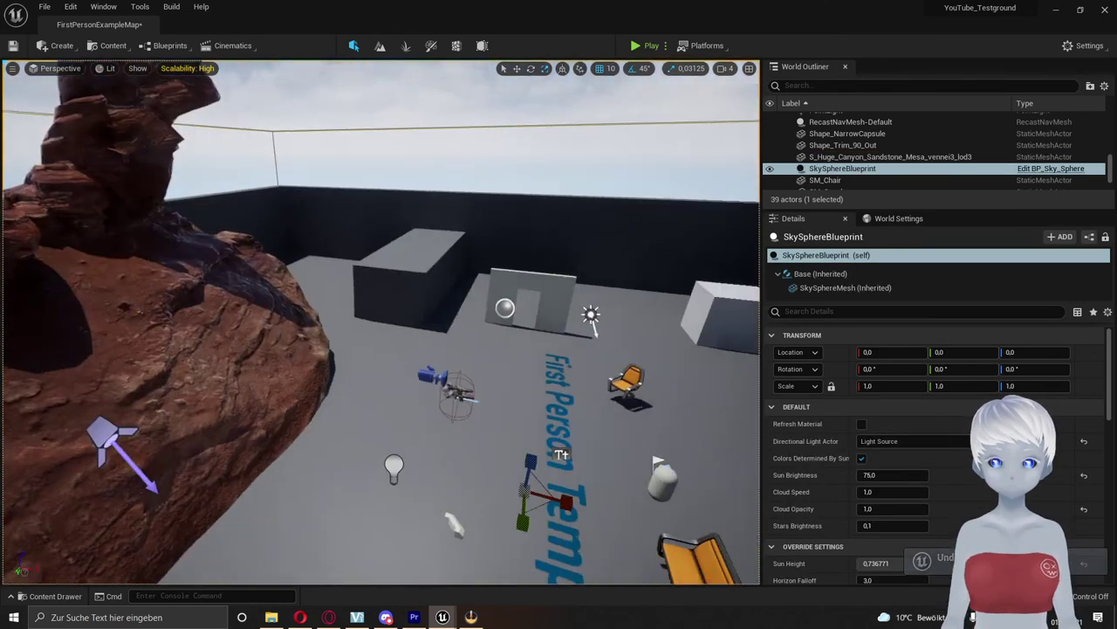